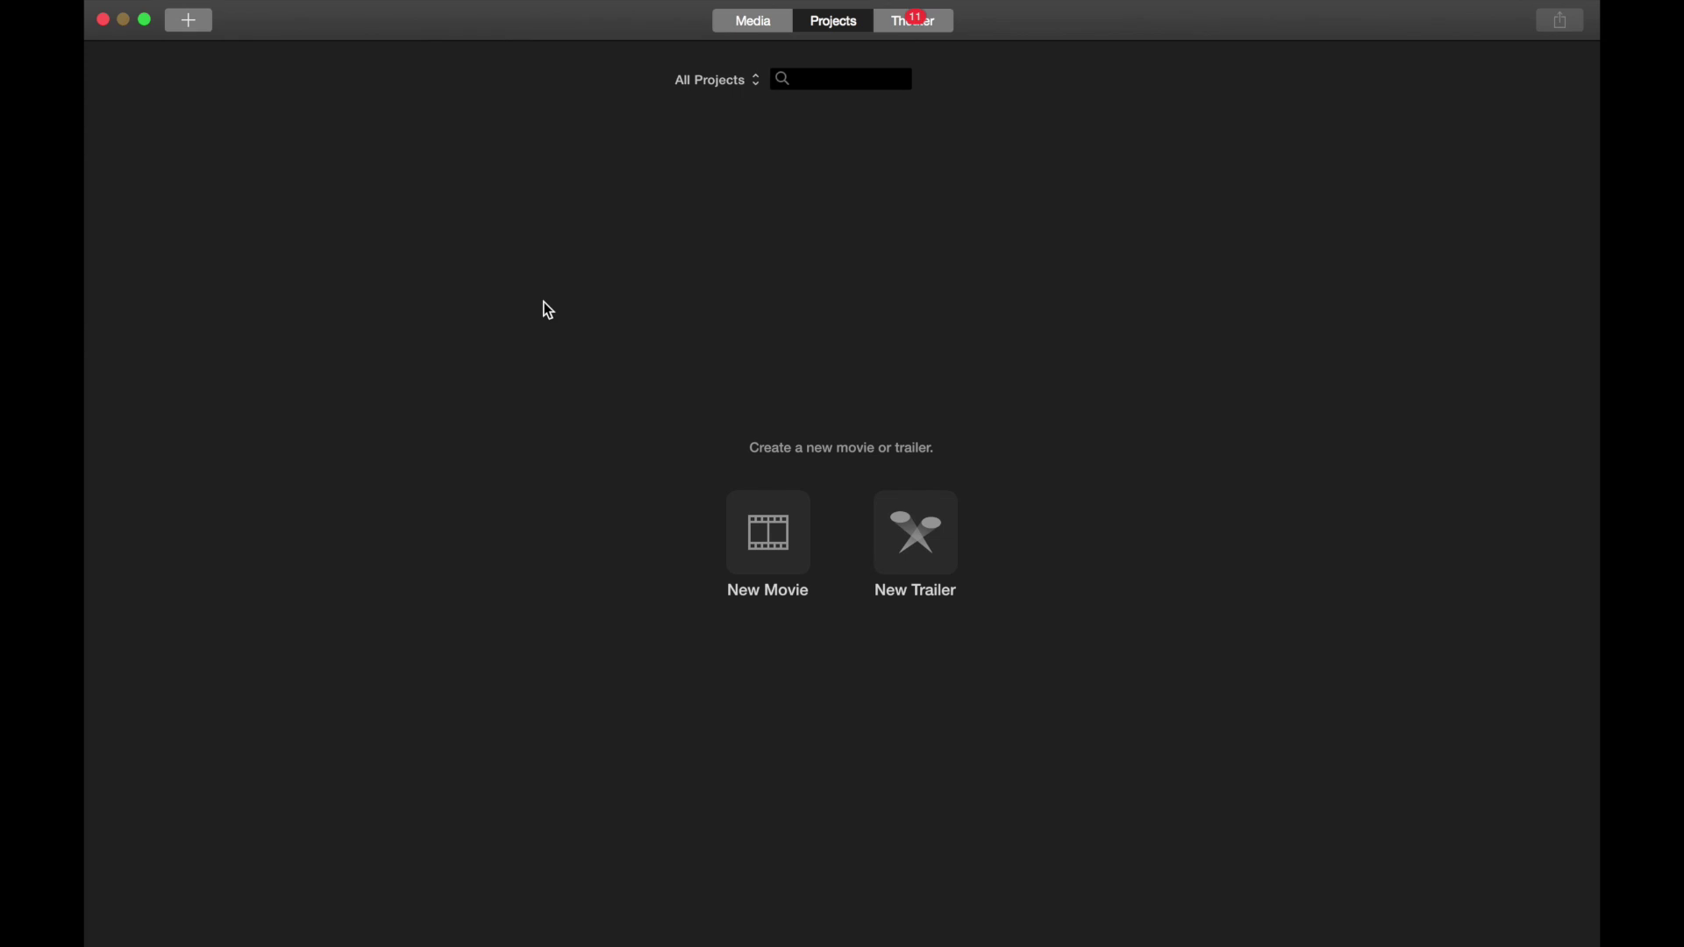
- Start a new Movie project, not a trailer, from the + button
{"action": "left_click", "coordinate": [190, 21]}
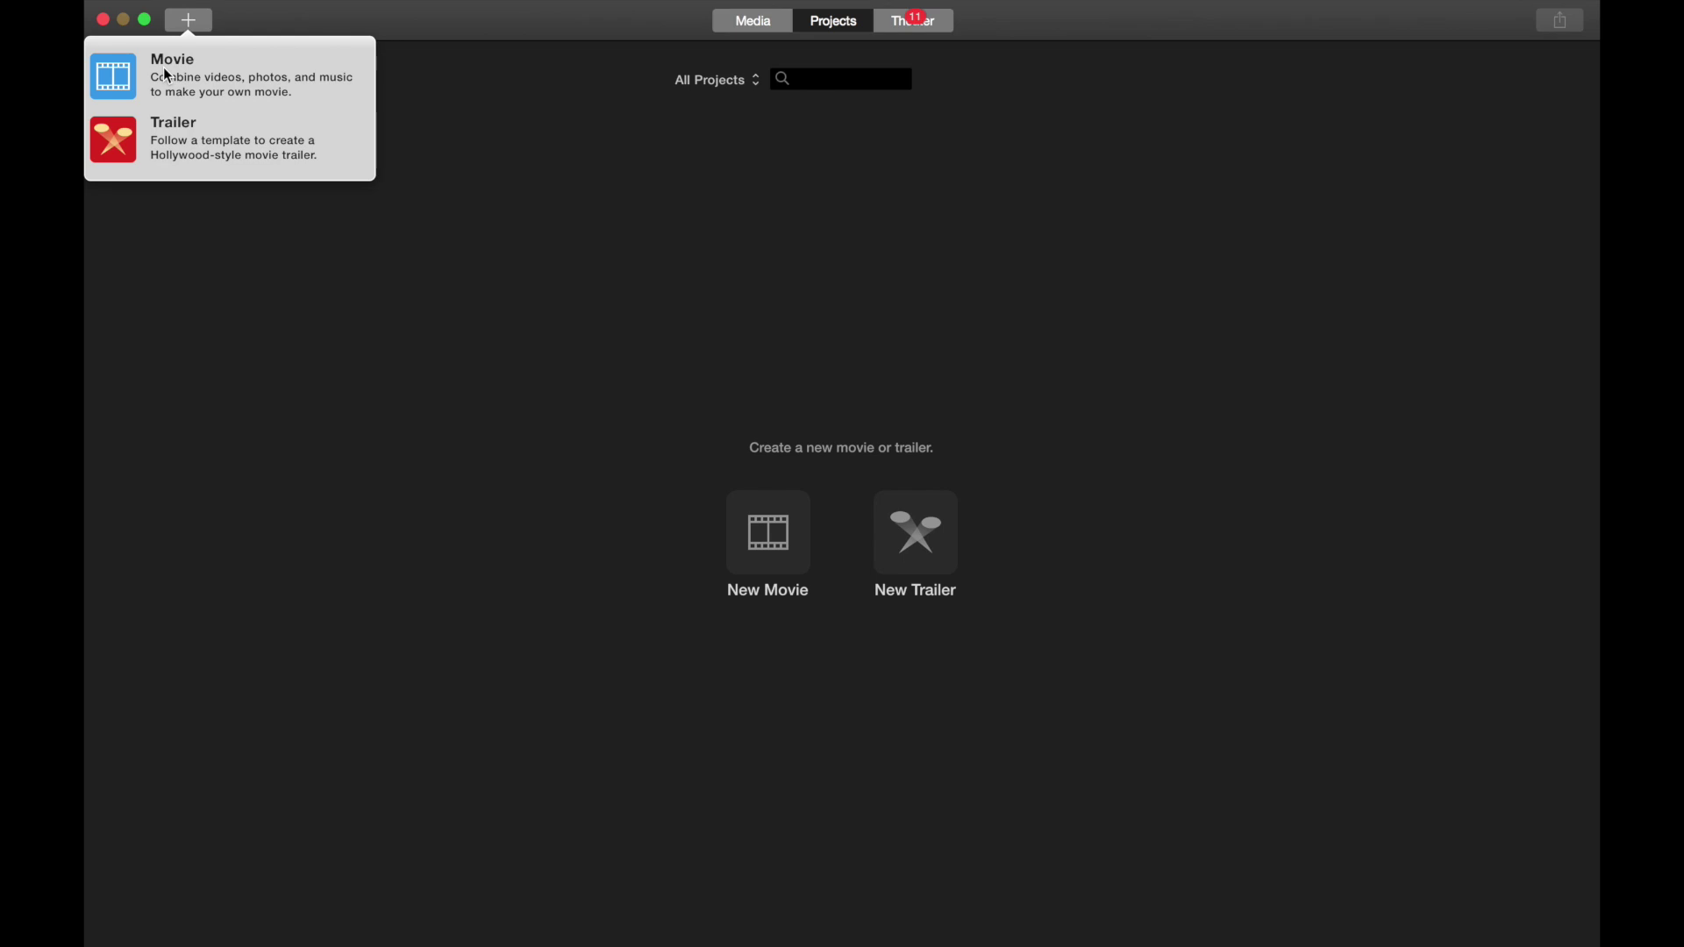
{"action": "left_click", "coordinate": [168, 76]}
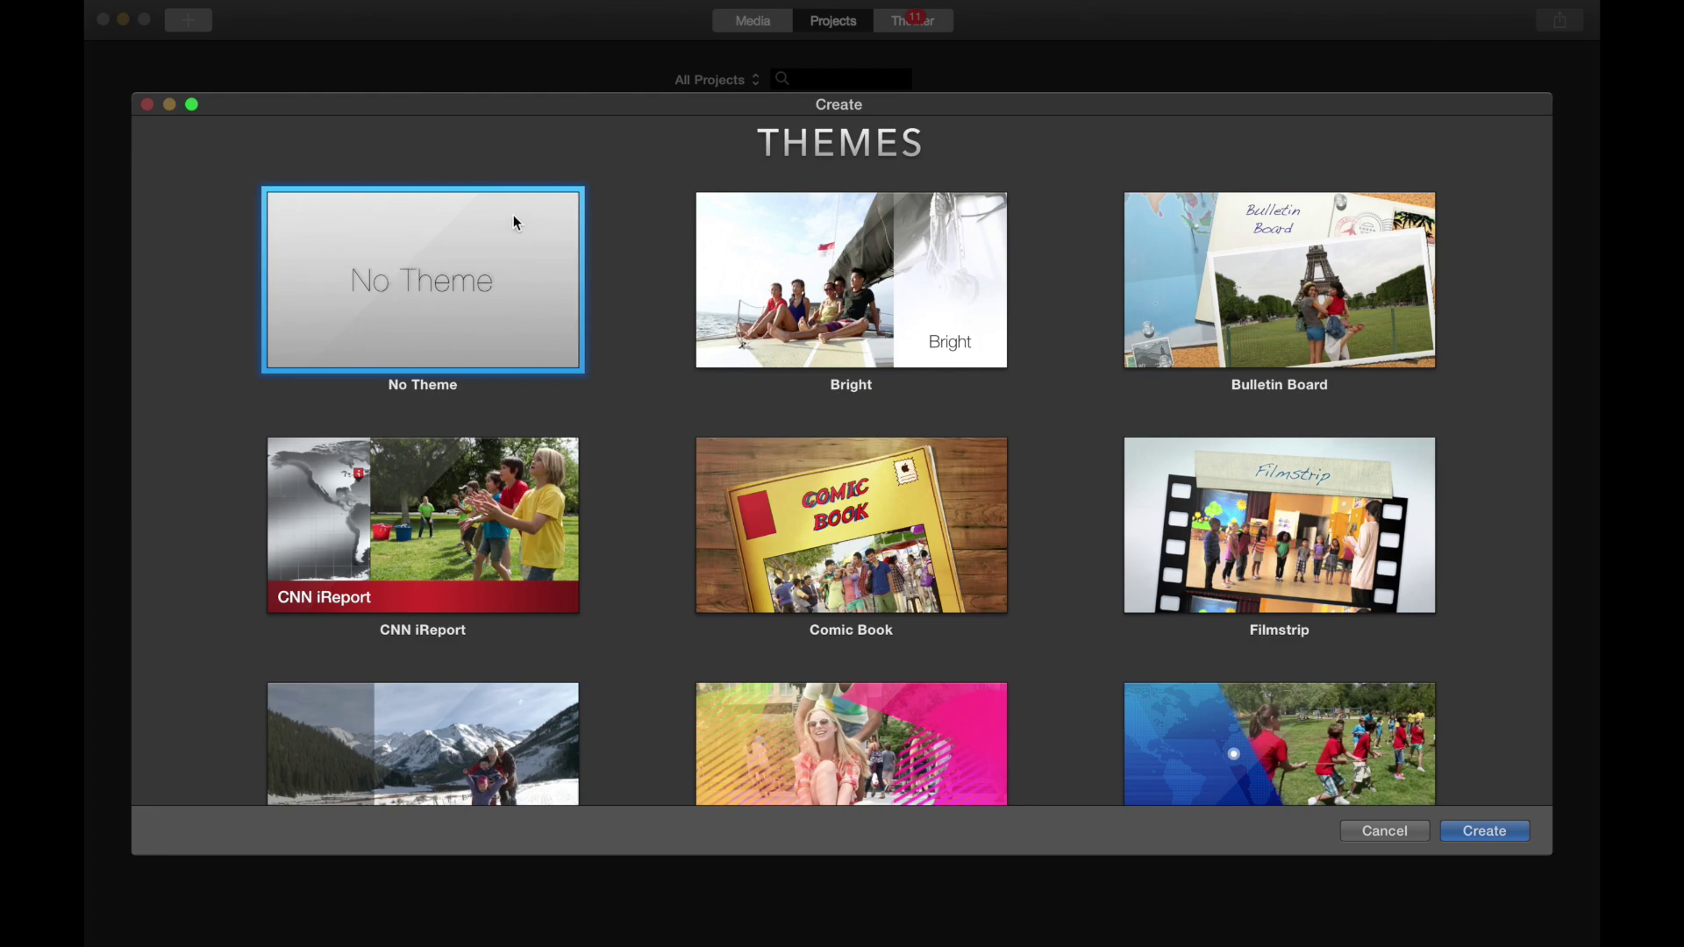
- Create a No Theme movie named 'My Green Screen Movie'
{"action": "scroll", "coordinate": [1087, 647], "scroll_direction": "down", "scroll_amount": 5}
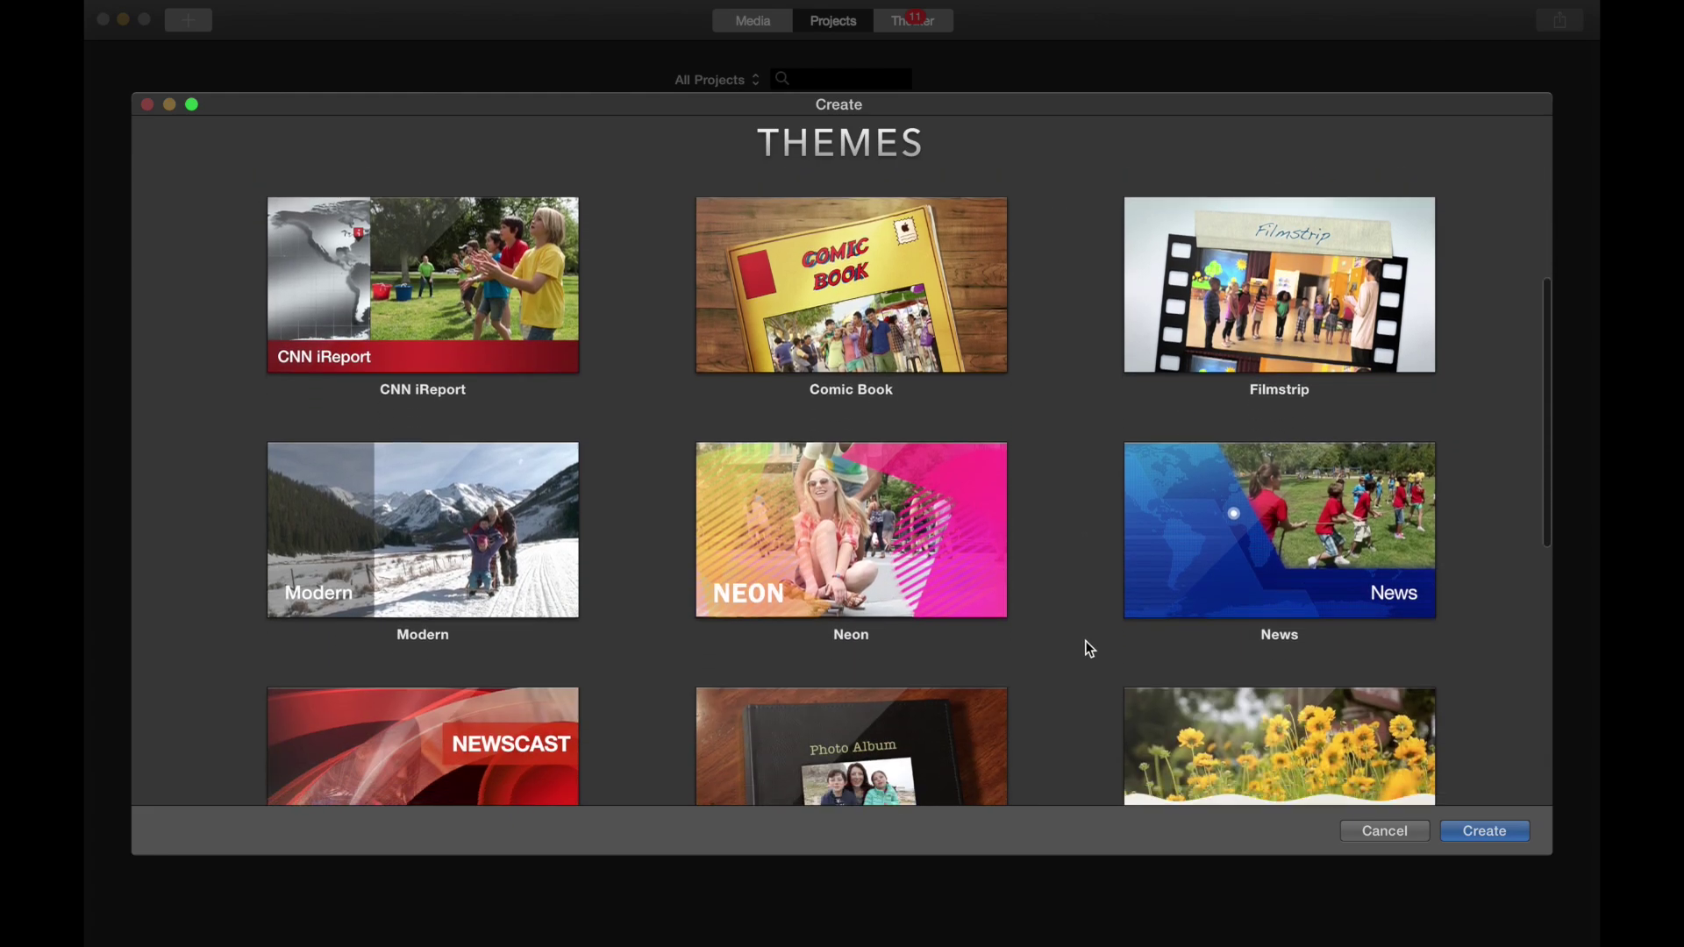
{"action": "scroll", "coordinate": [1086, 640], "scroll_direction": "down", "scroll_amount": 3}
{"action": "scroll", "coordinate": [1086, 644], "scroll_direction": "up", "scroll_amount": 8}
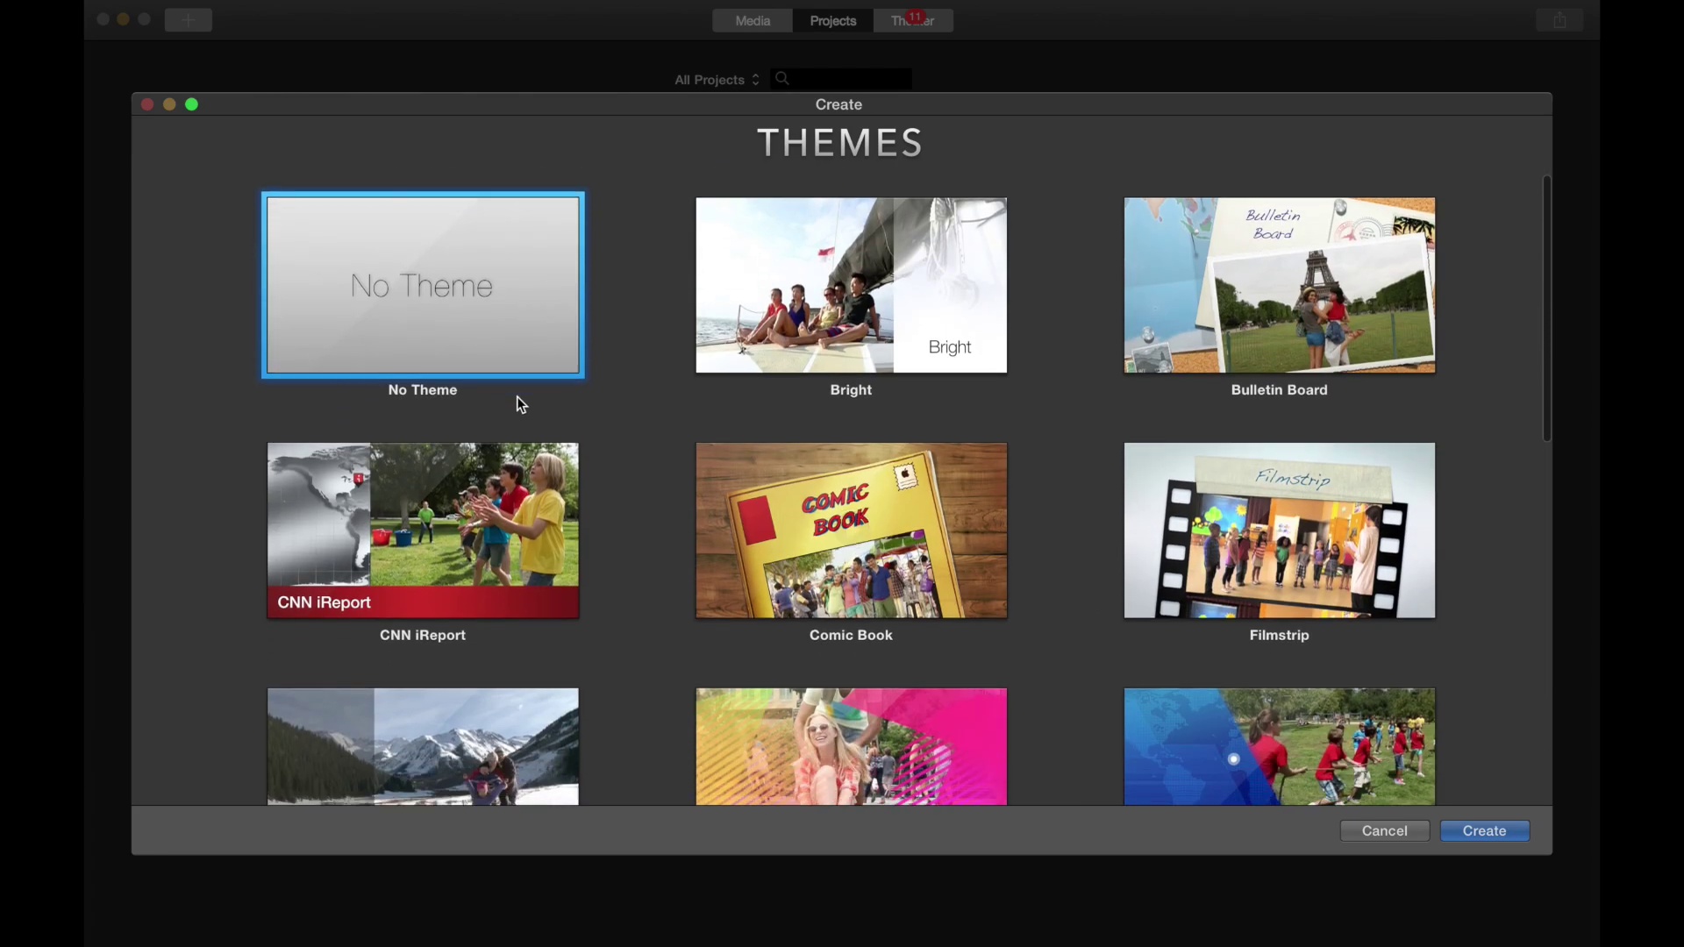
{"action": "double_click", "coordinate": [417, 298]}
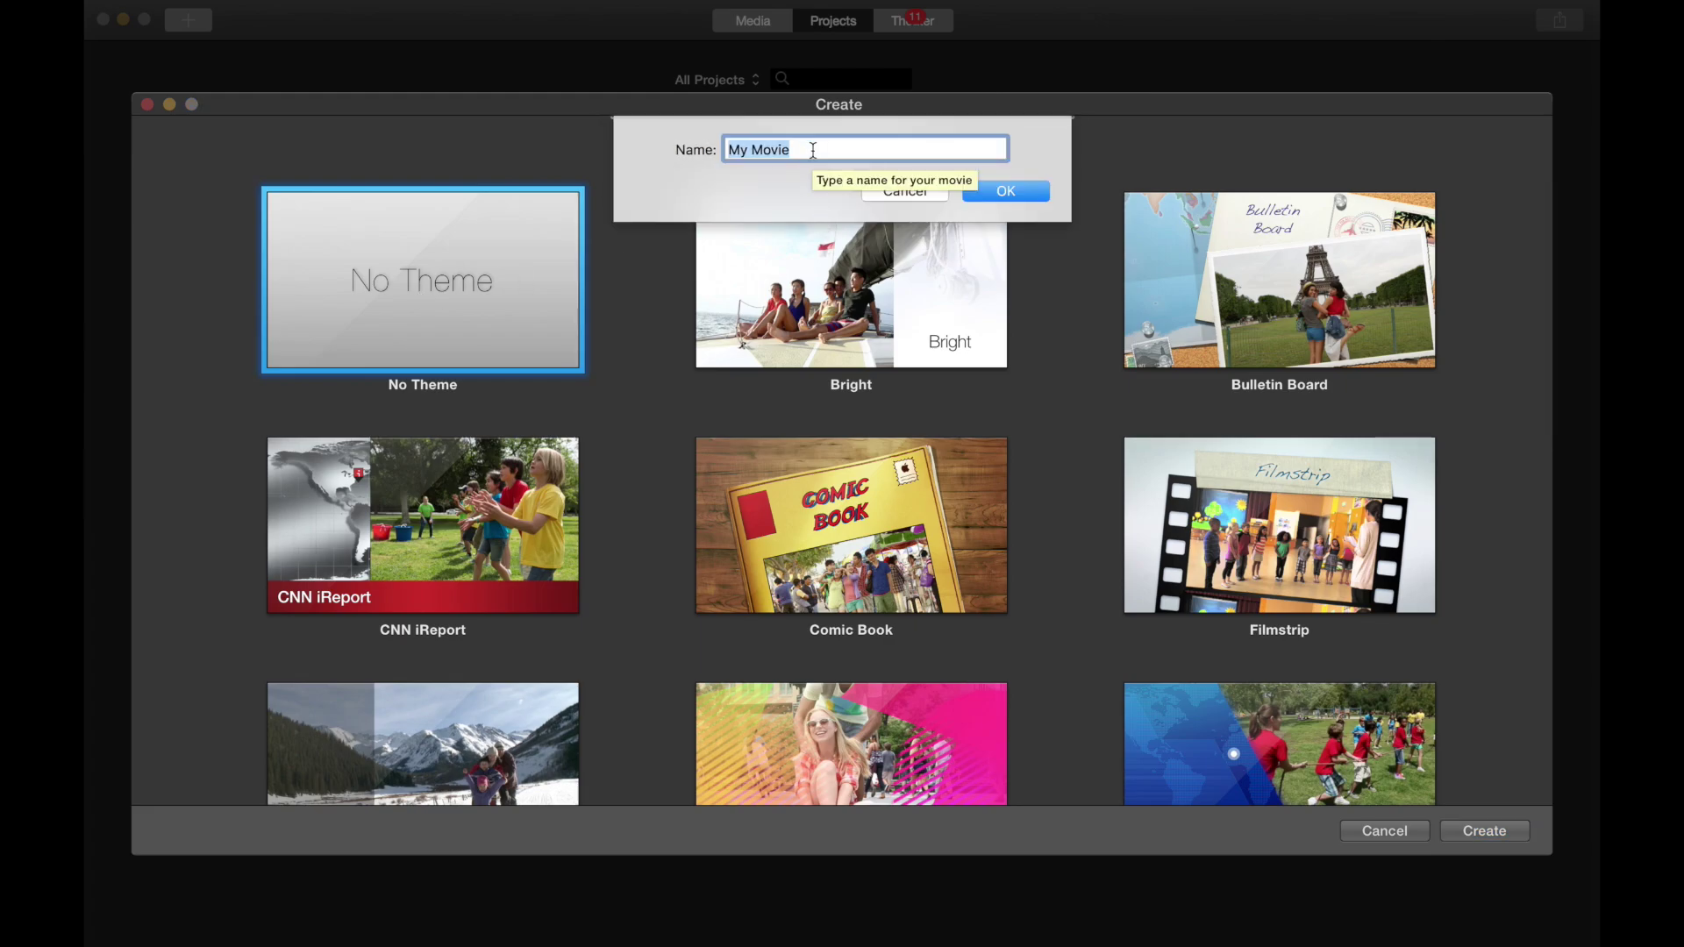
{"action": "type", "text": "M"}
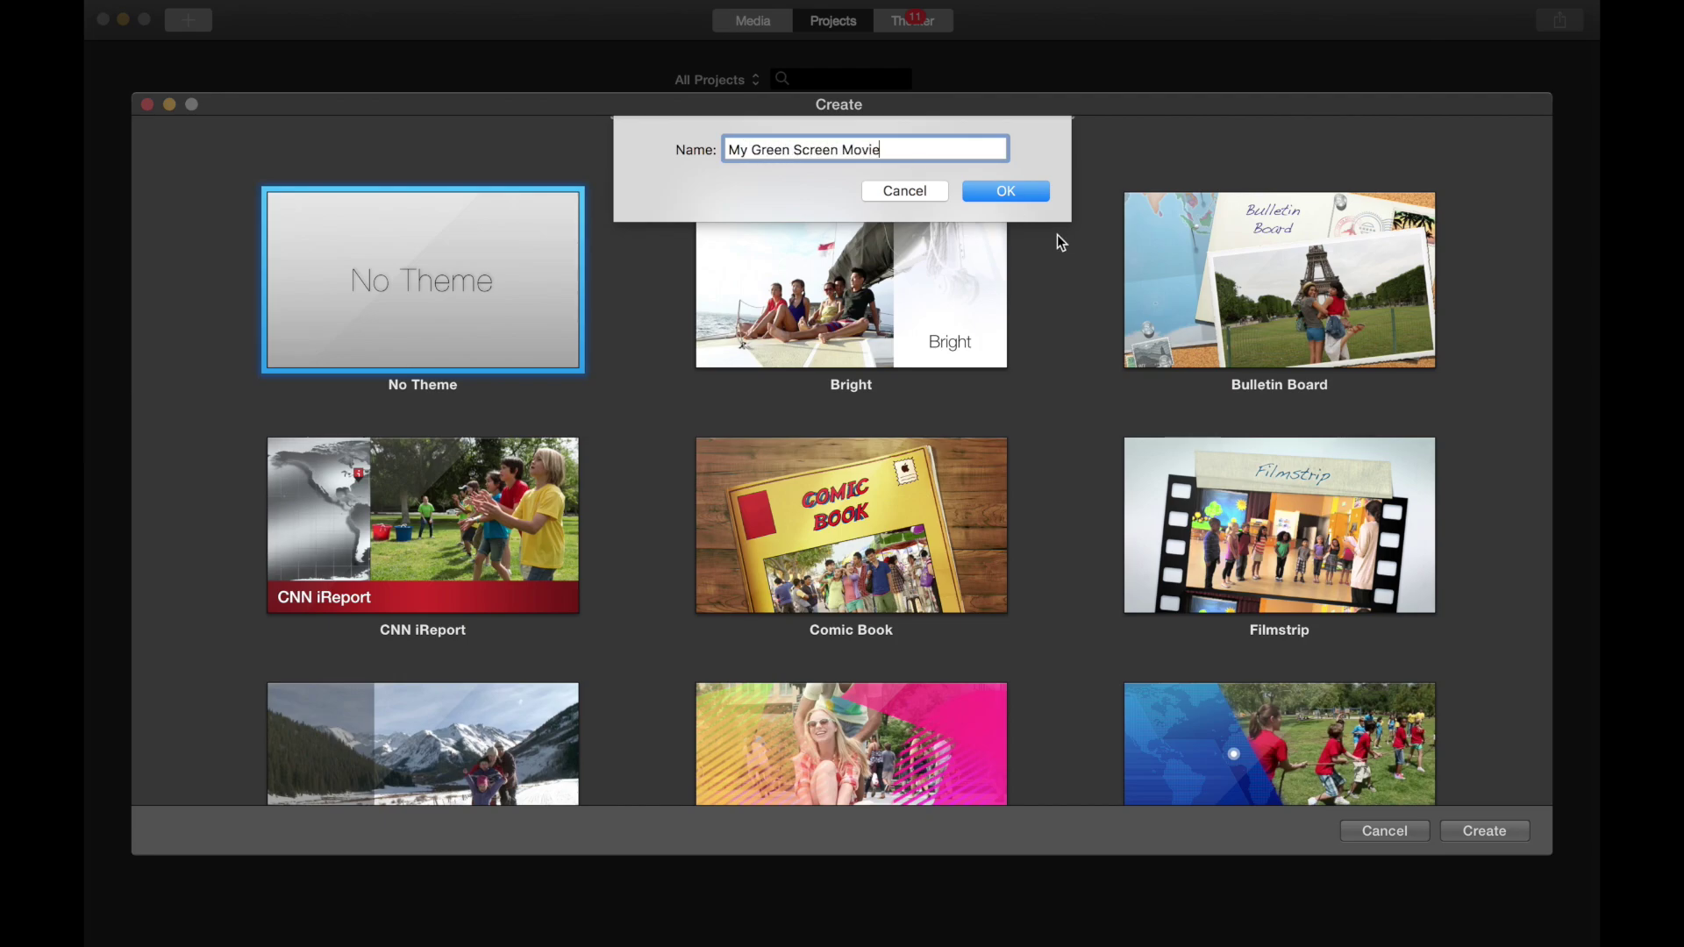
{"action": "left_click", "coordinate": [1002, 190]}
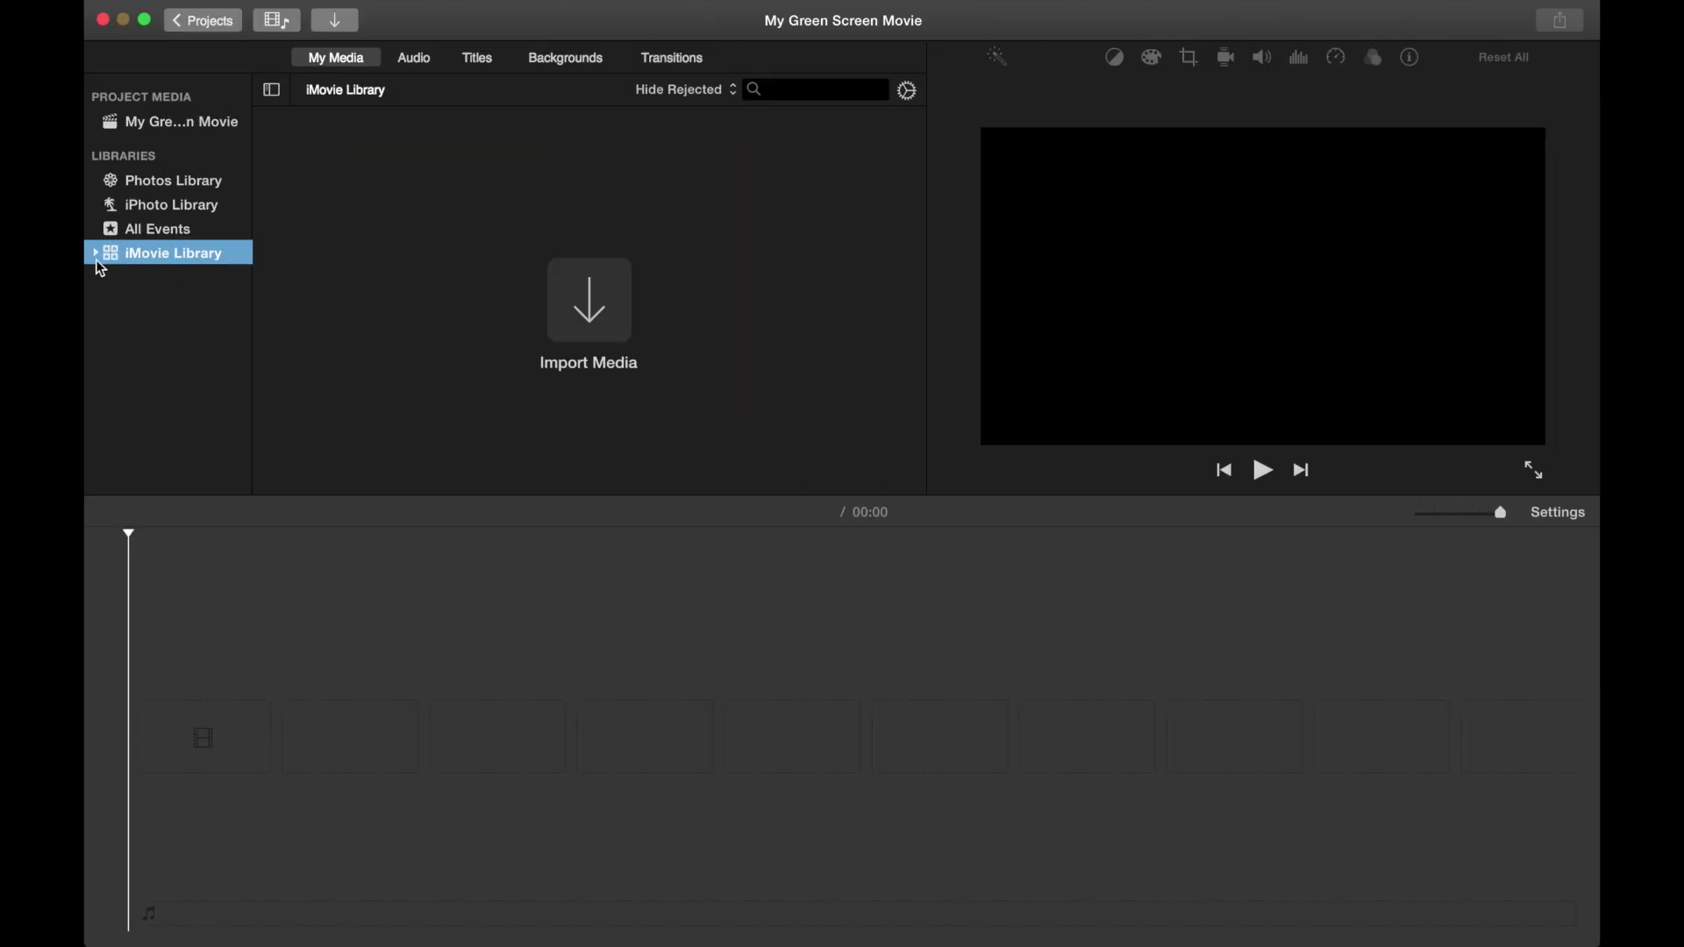
- Rename the 4-02-2016 event to 'My Green Screen movie' and bring up Import Media
{"action": "left_click", "coordinate": [97, 253]}
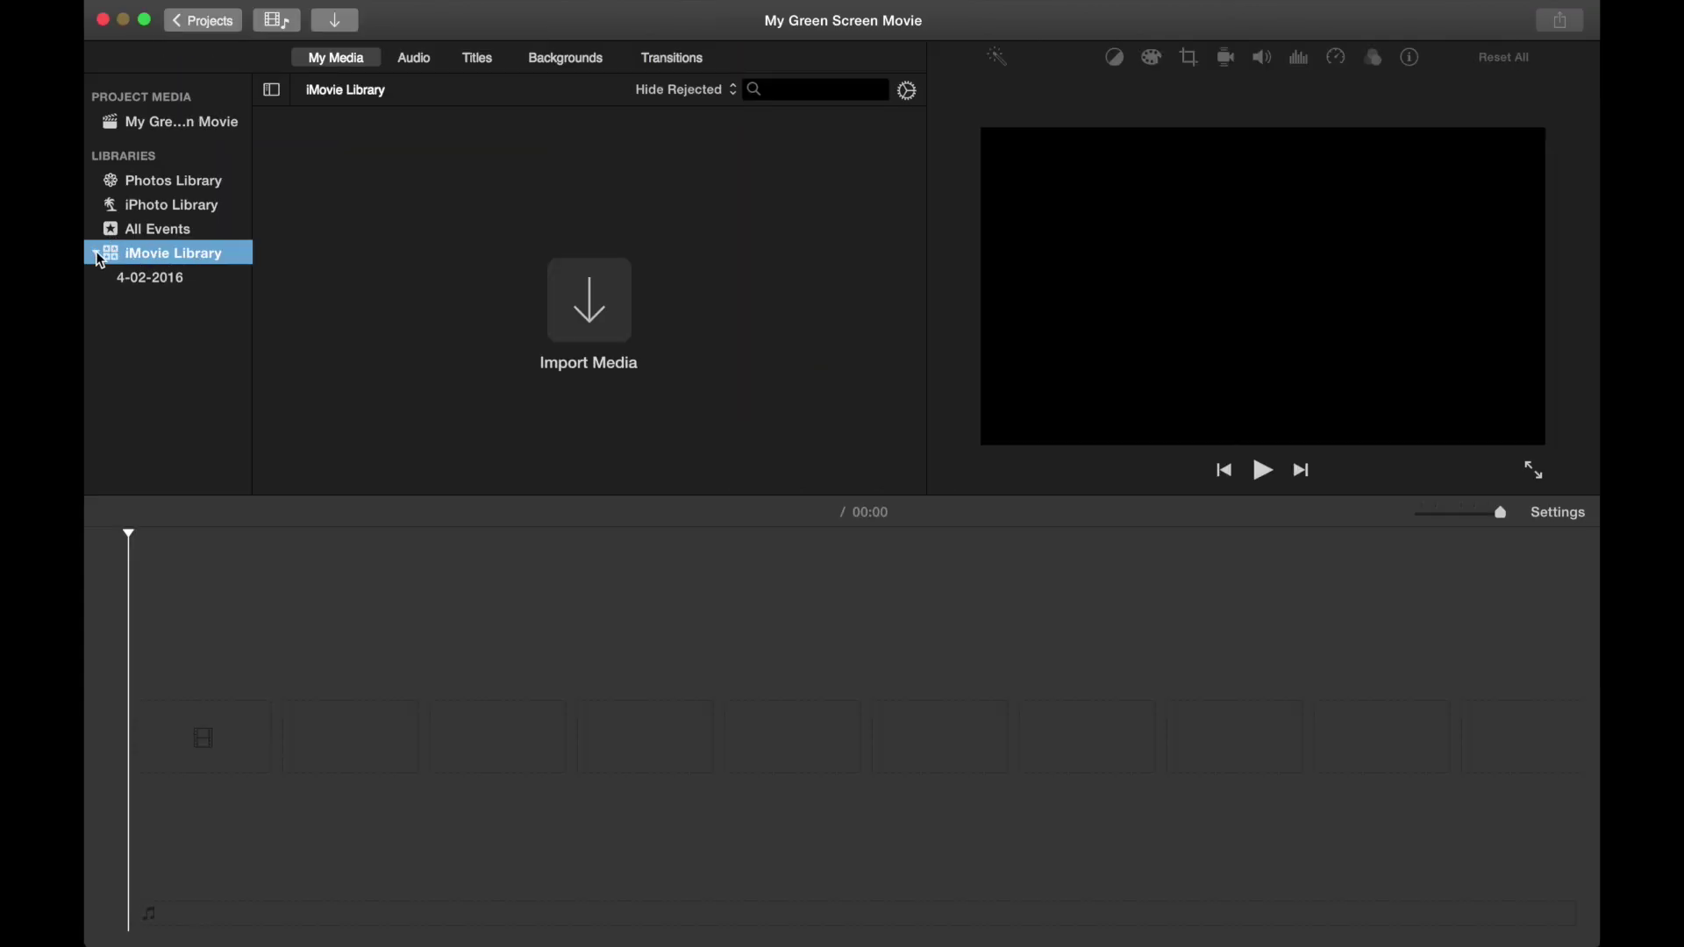
{"action": "left_click", "coordinate": [158, 282]}
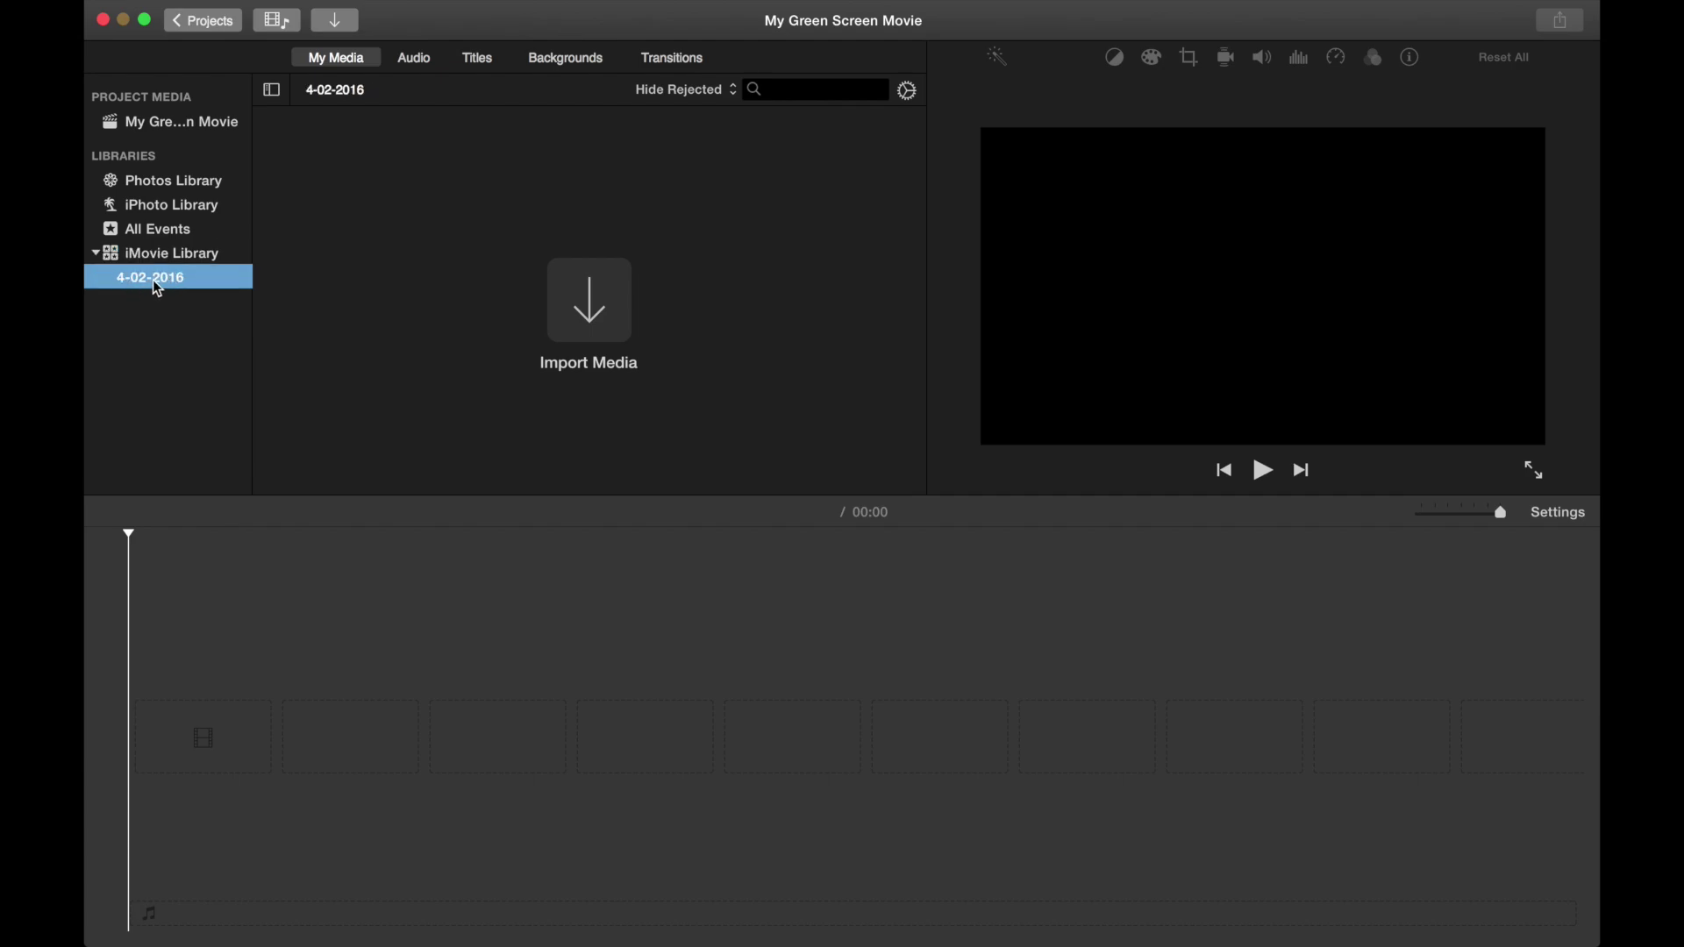
{"action": "left_click", "coordinate": [173, 280]}
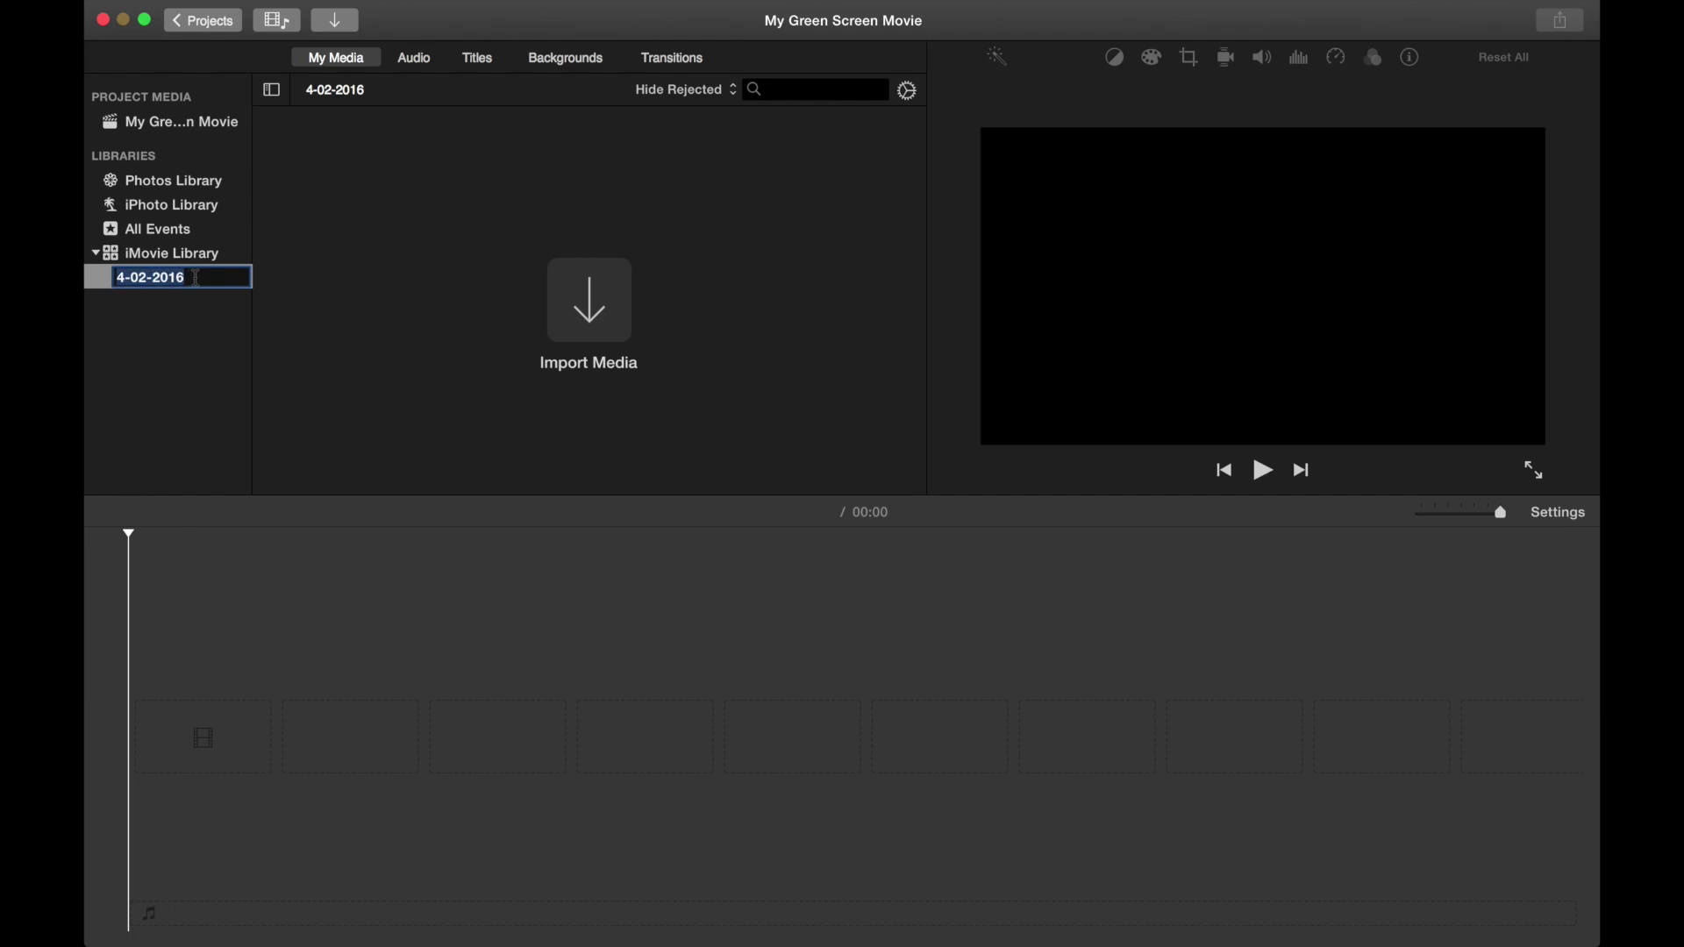
{"action": "type", "text": "My Green Screen"}
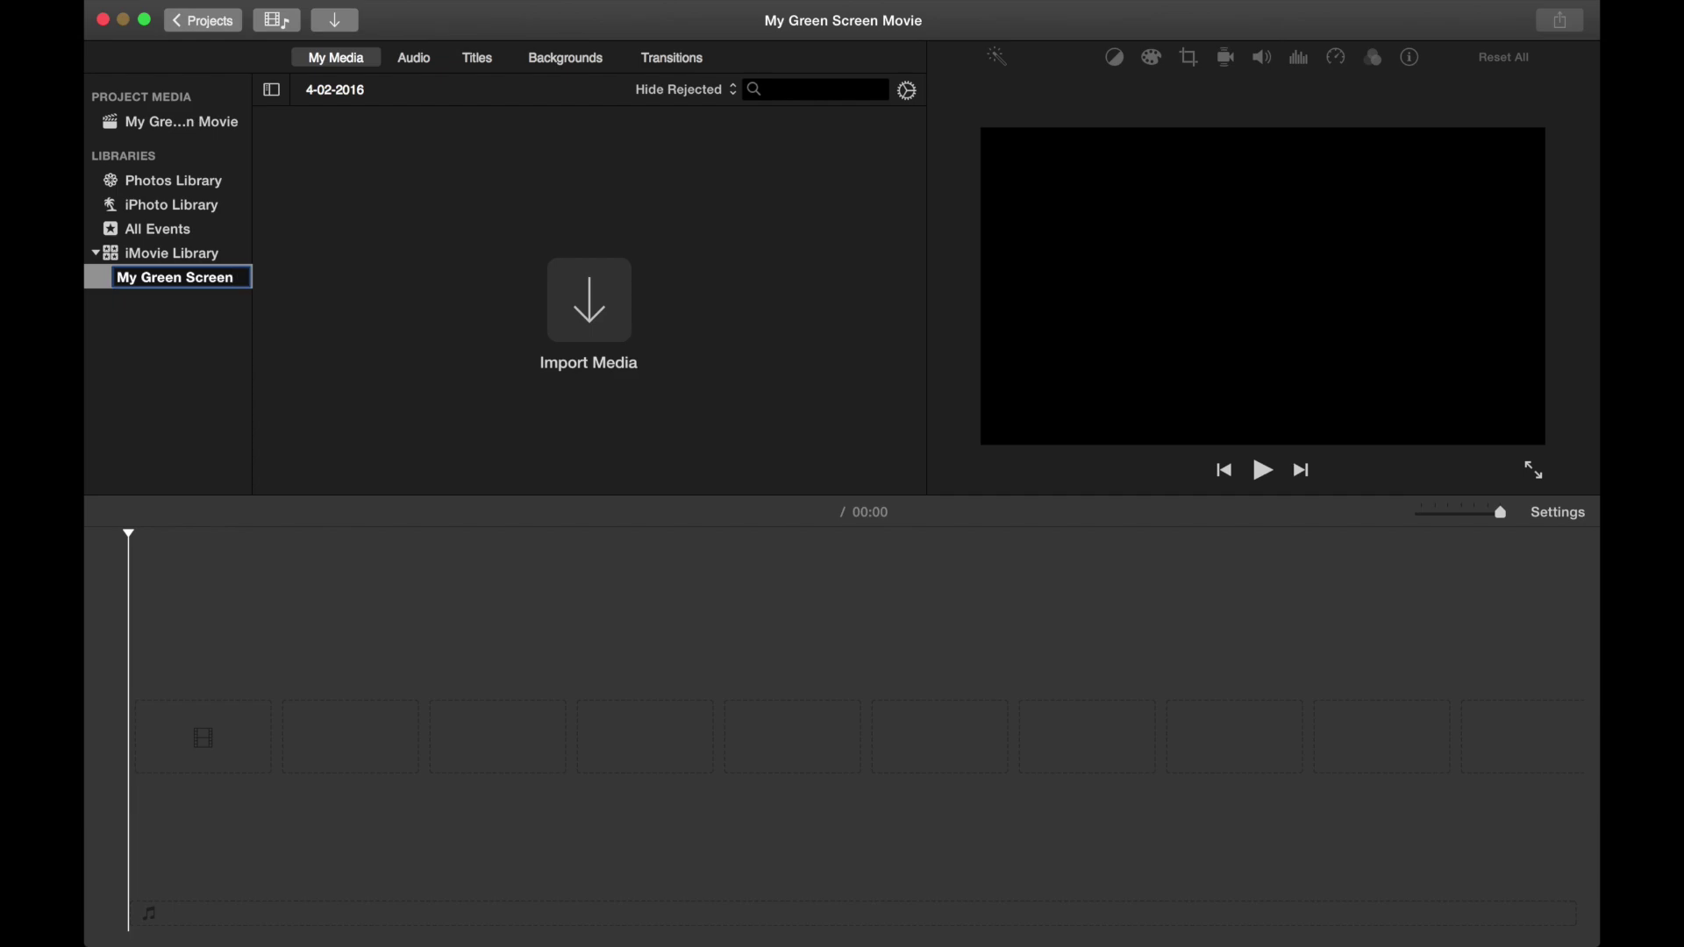
{"action": "type", "text": " movie"}
{"action": "left_click", "coordinate": [595, 306]}
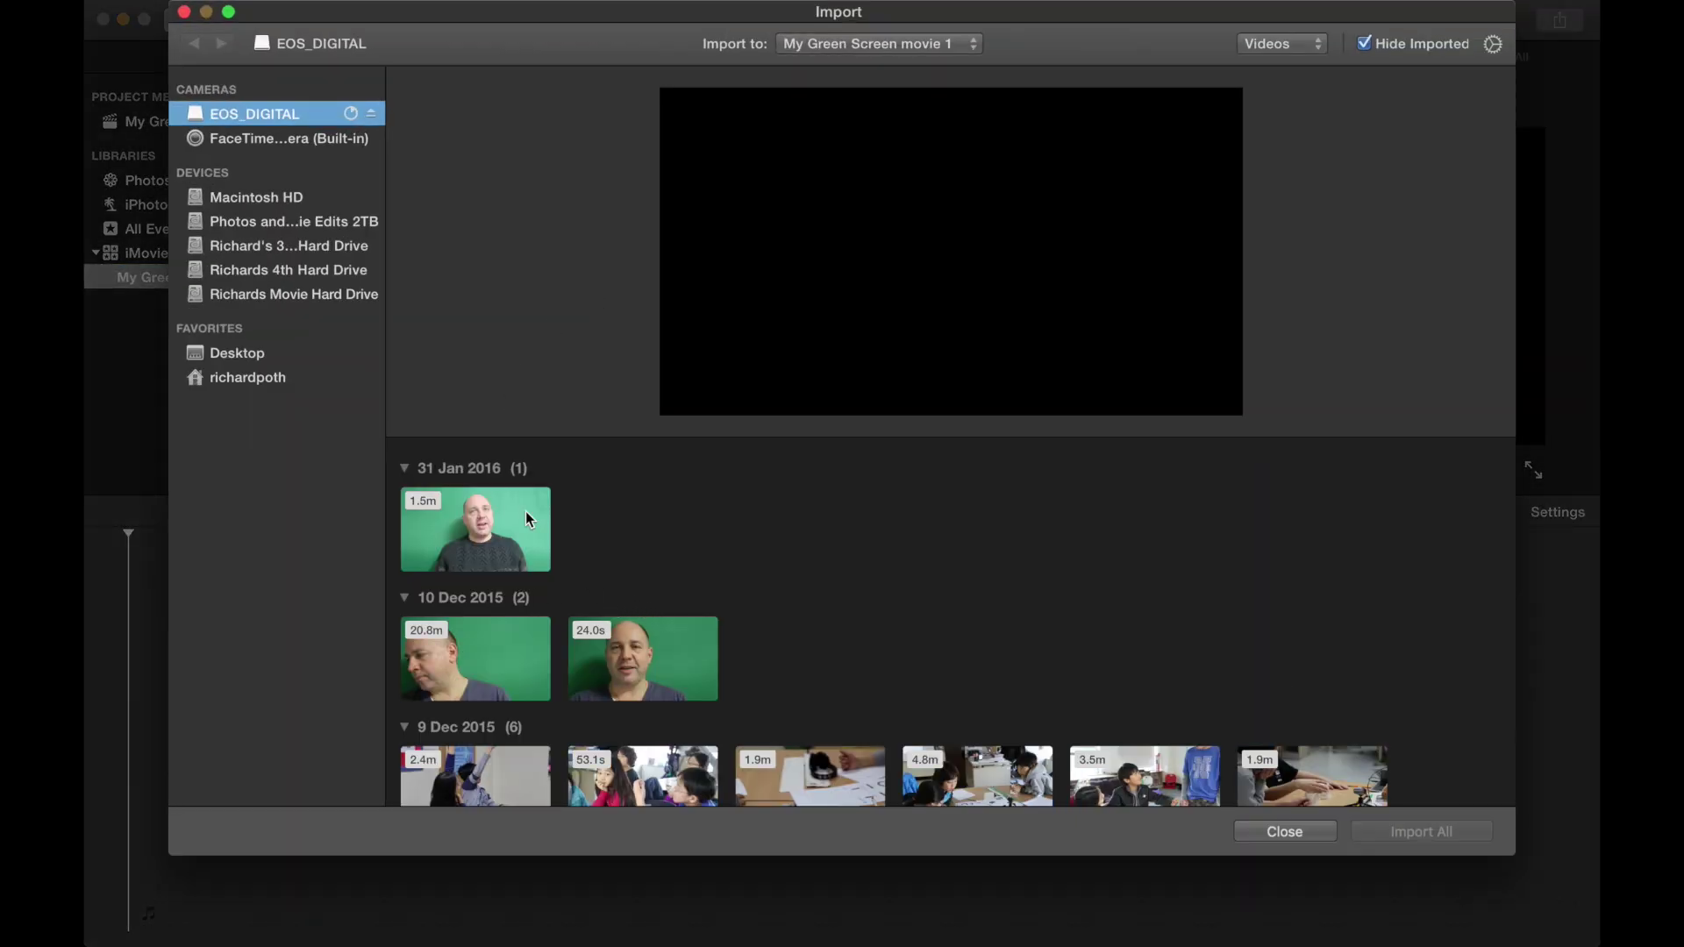
- Preview the six Desktop clips (Paris, train, Eiffel Tower, space) and import them all
{"action": "left_click", "coordinate": [224, 356]}
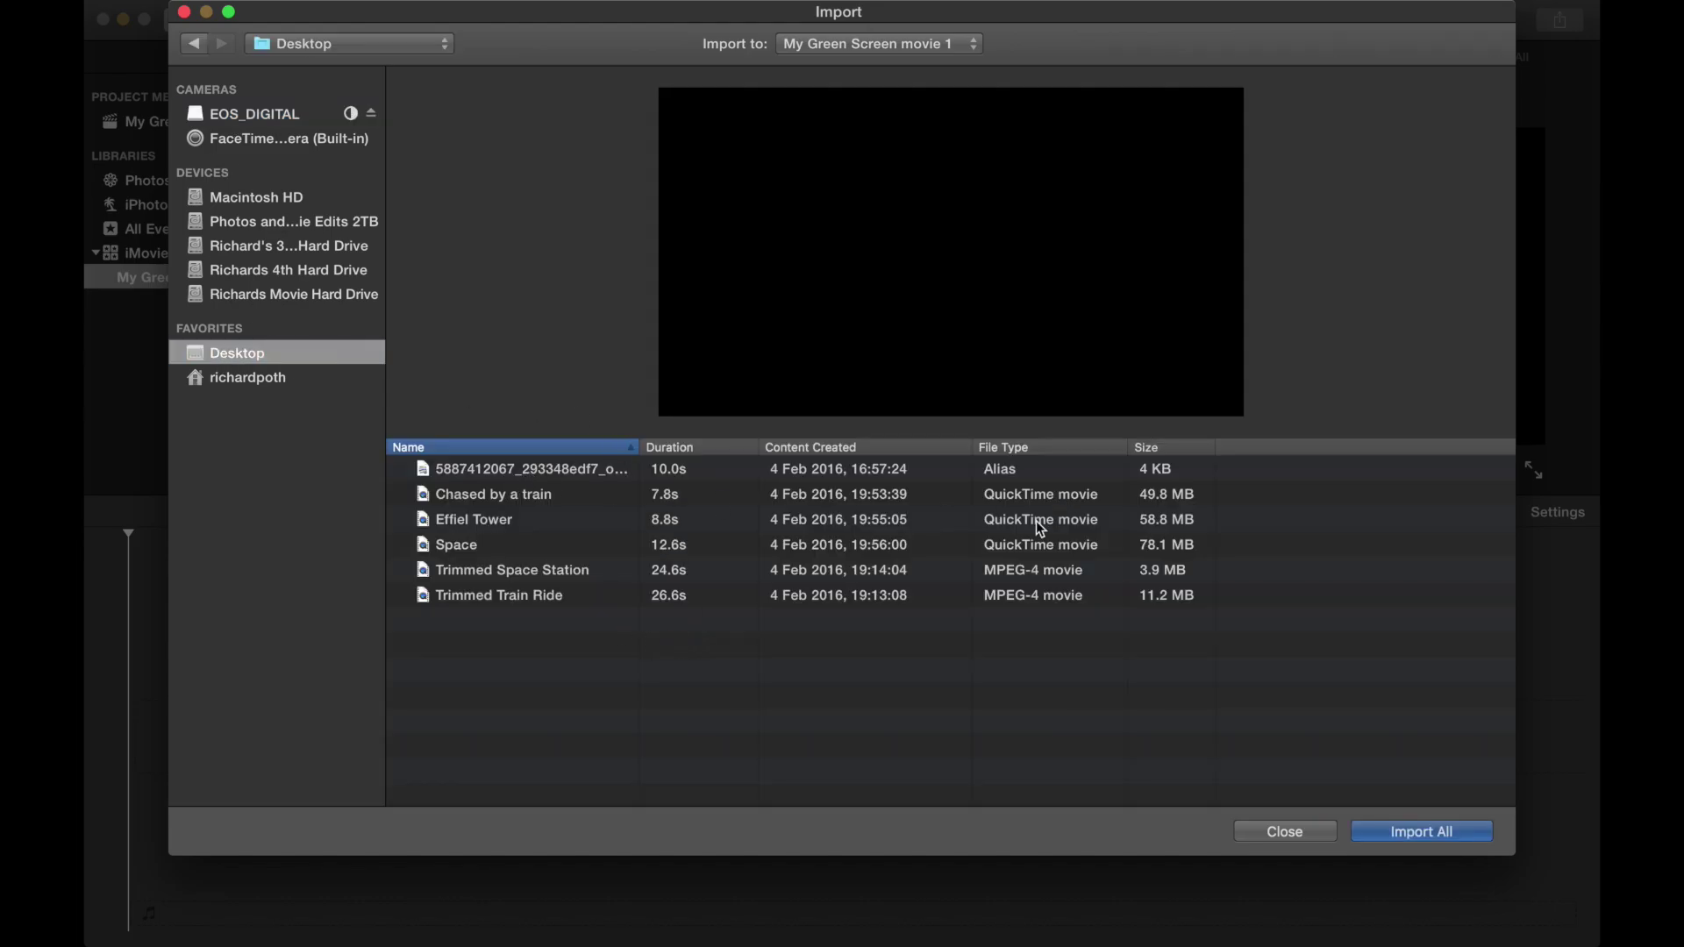
{"action": "left_click", "coordinate": [505, 473]}
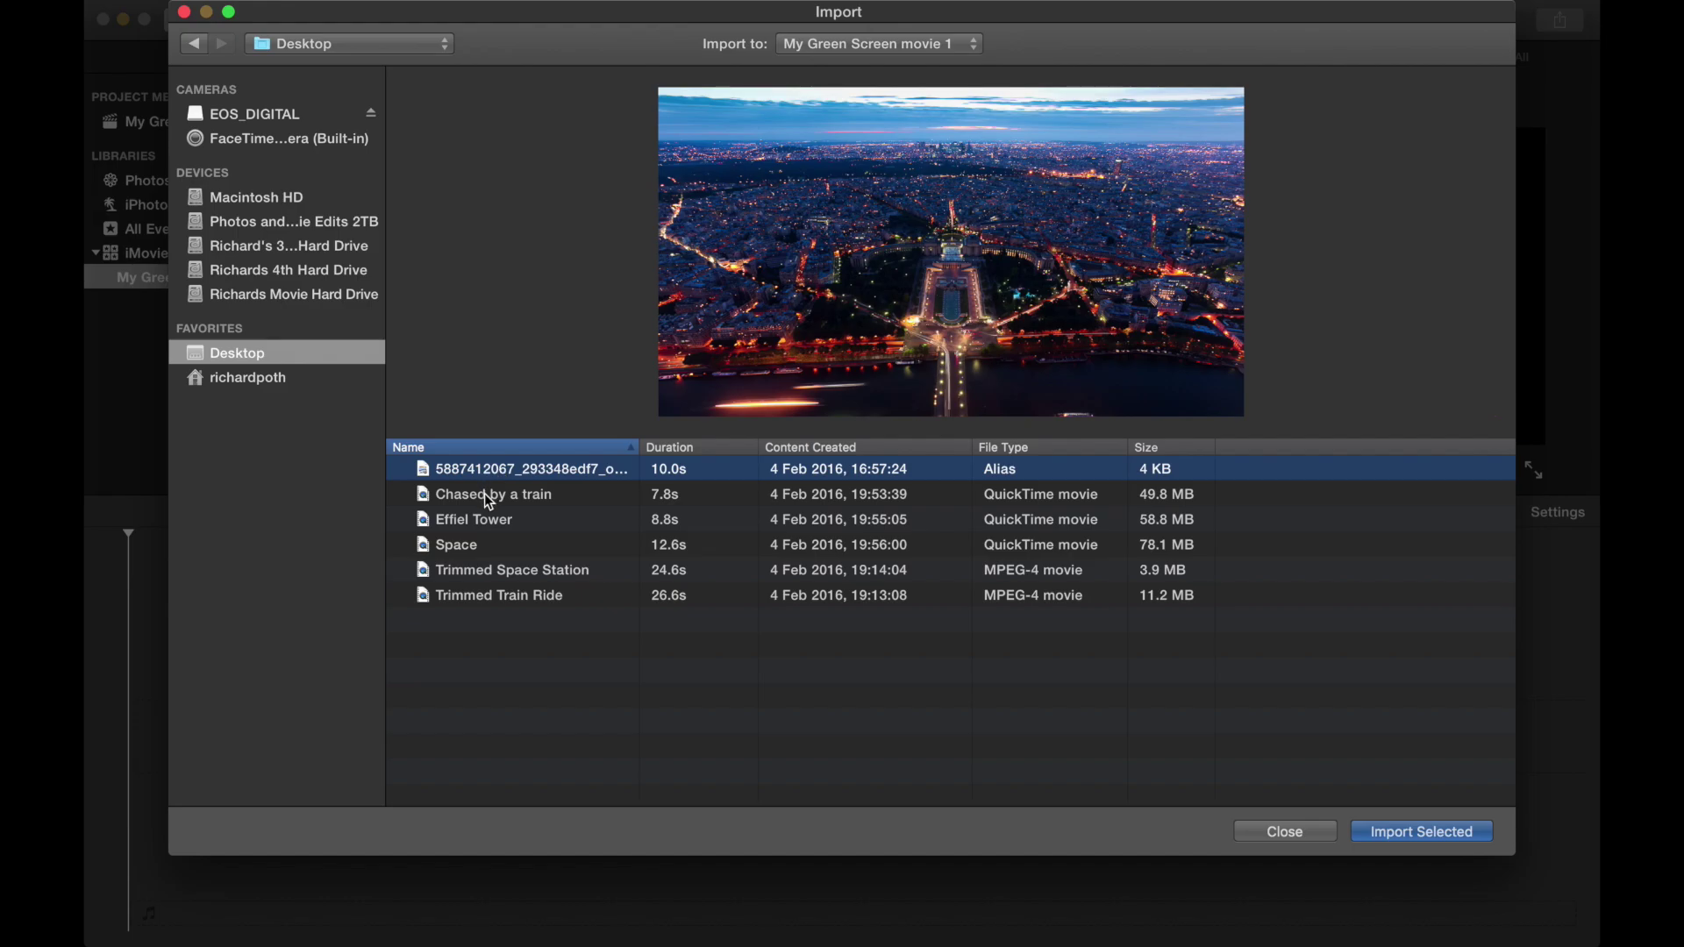
{"action": "left_click", "coordinate": [489, 498]}
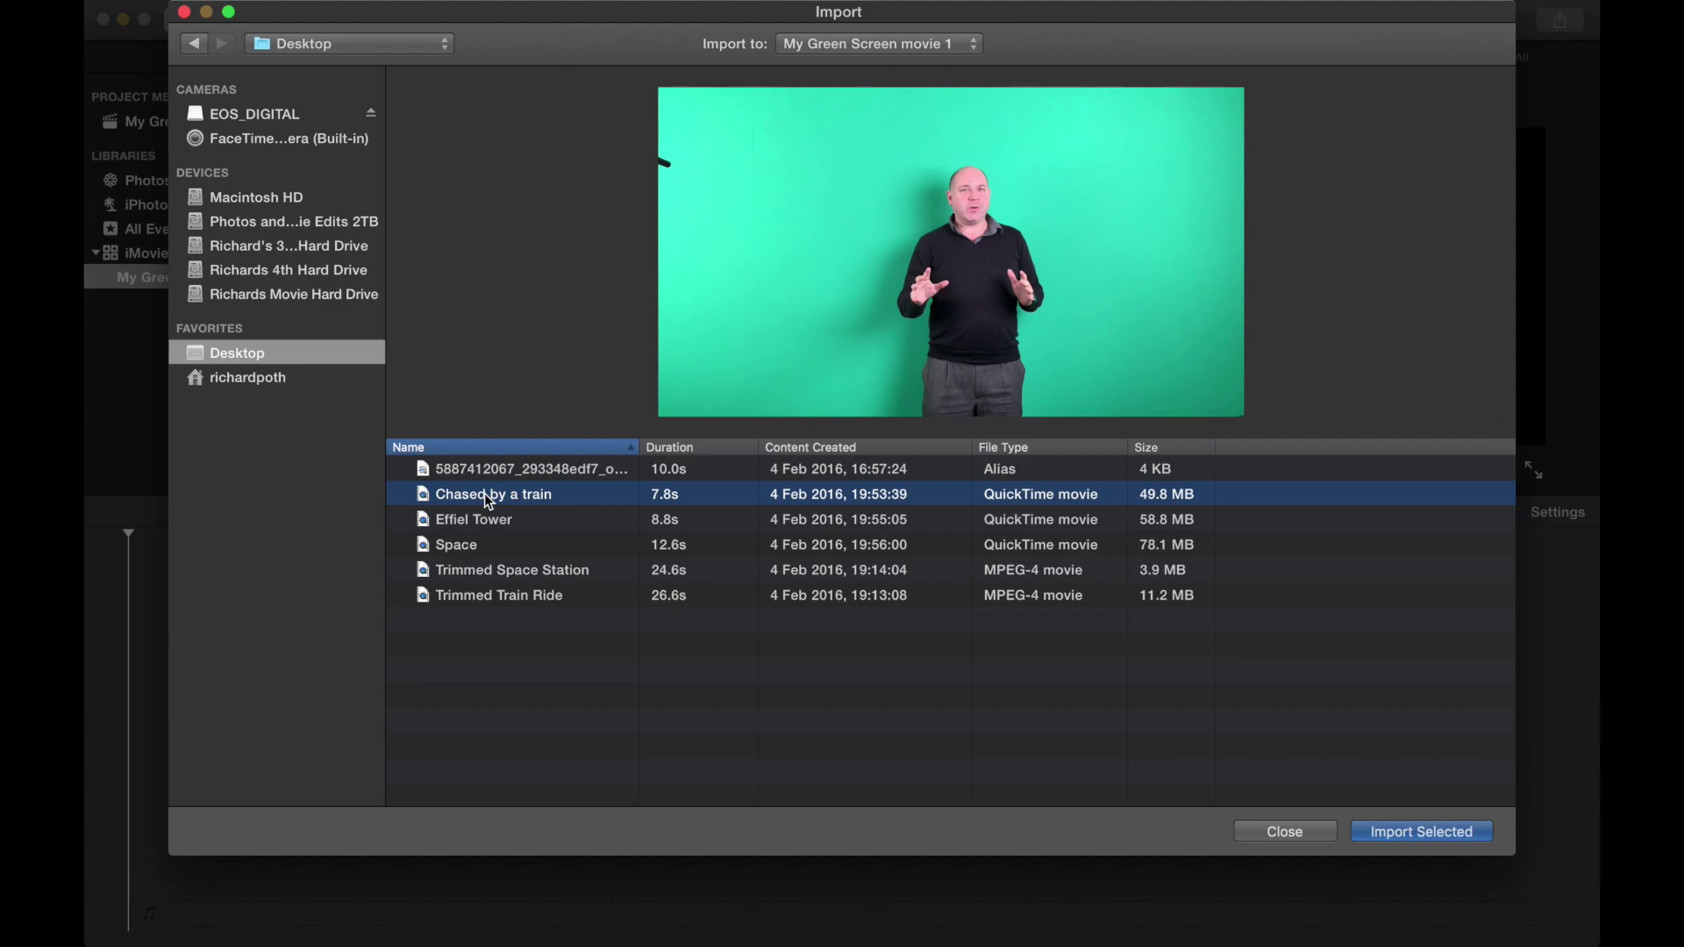
{"action": "left_click", "coordinate": [488, 463]}
{"action": "left_click", "coordinate": [488, 487]}
{"action": "left_click", "coordinate": [461, 519]}
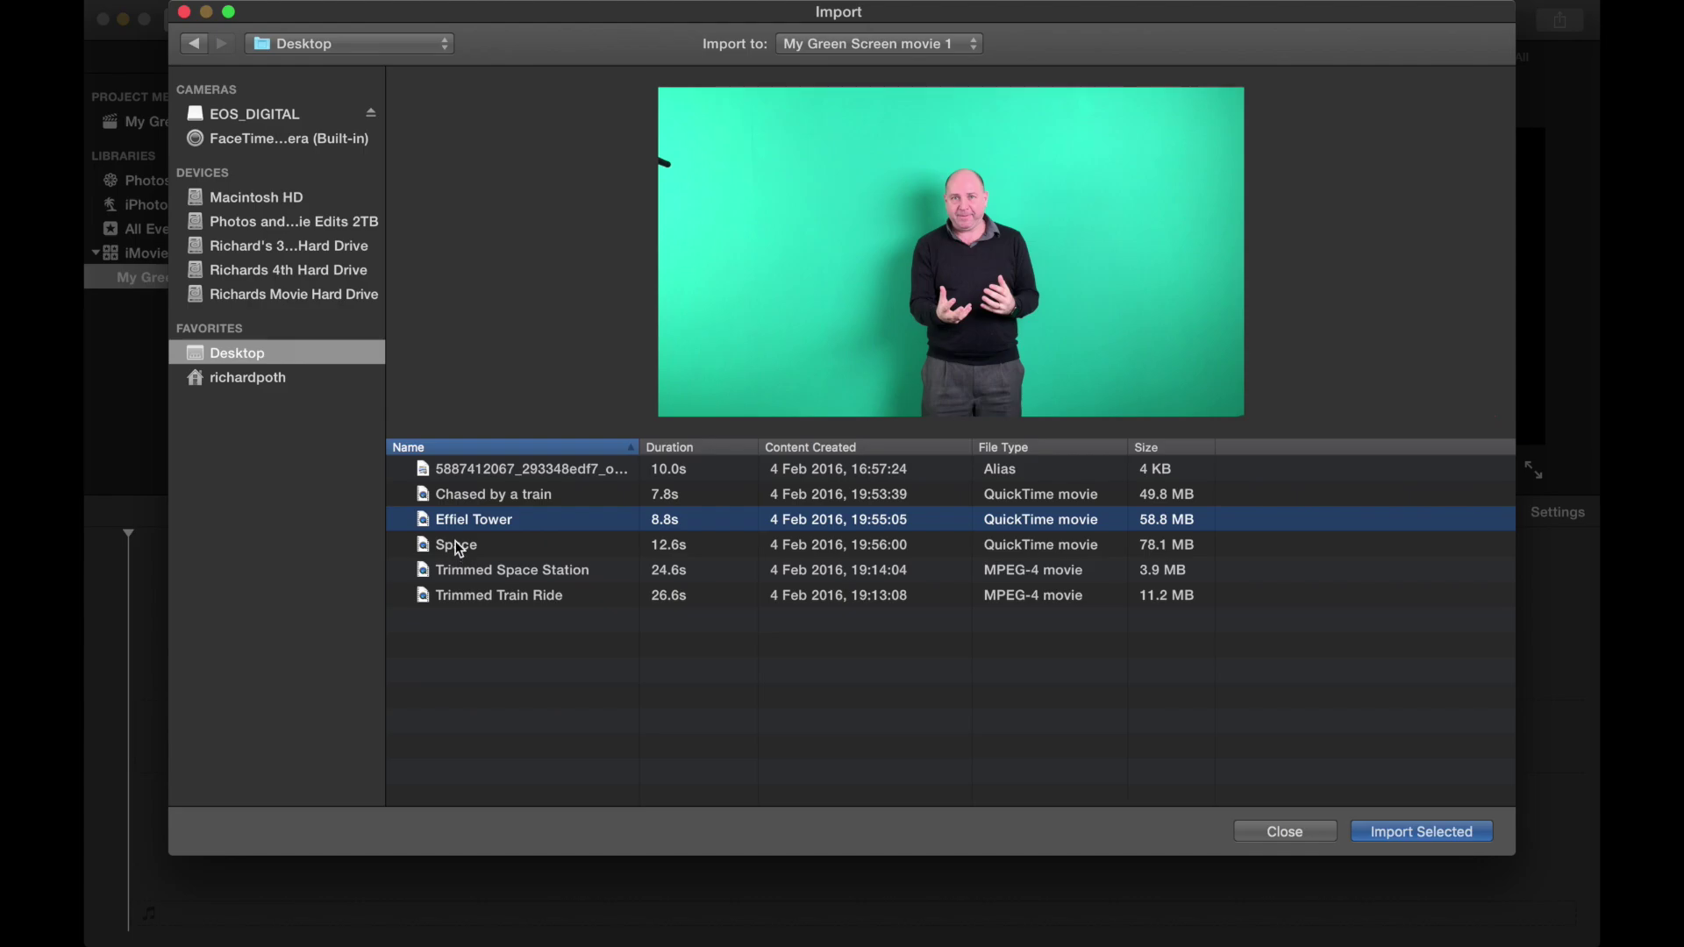
{"action": "left_click", "coordinate": [456, 546]}
{"action": "left_click", "coordinate": [480, 571]}
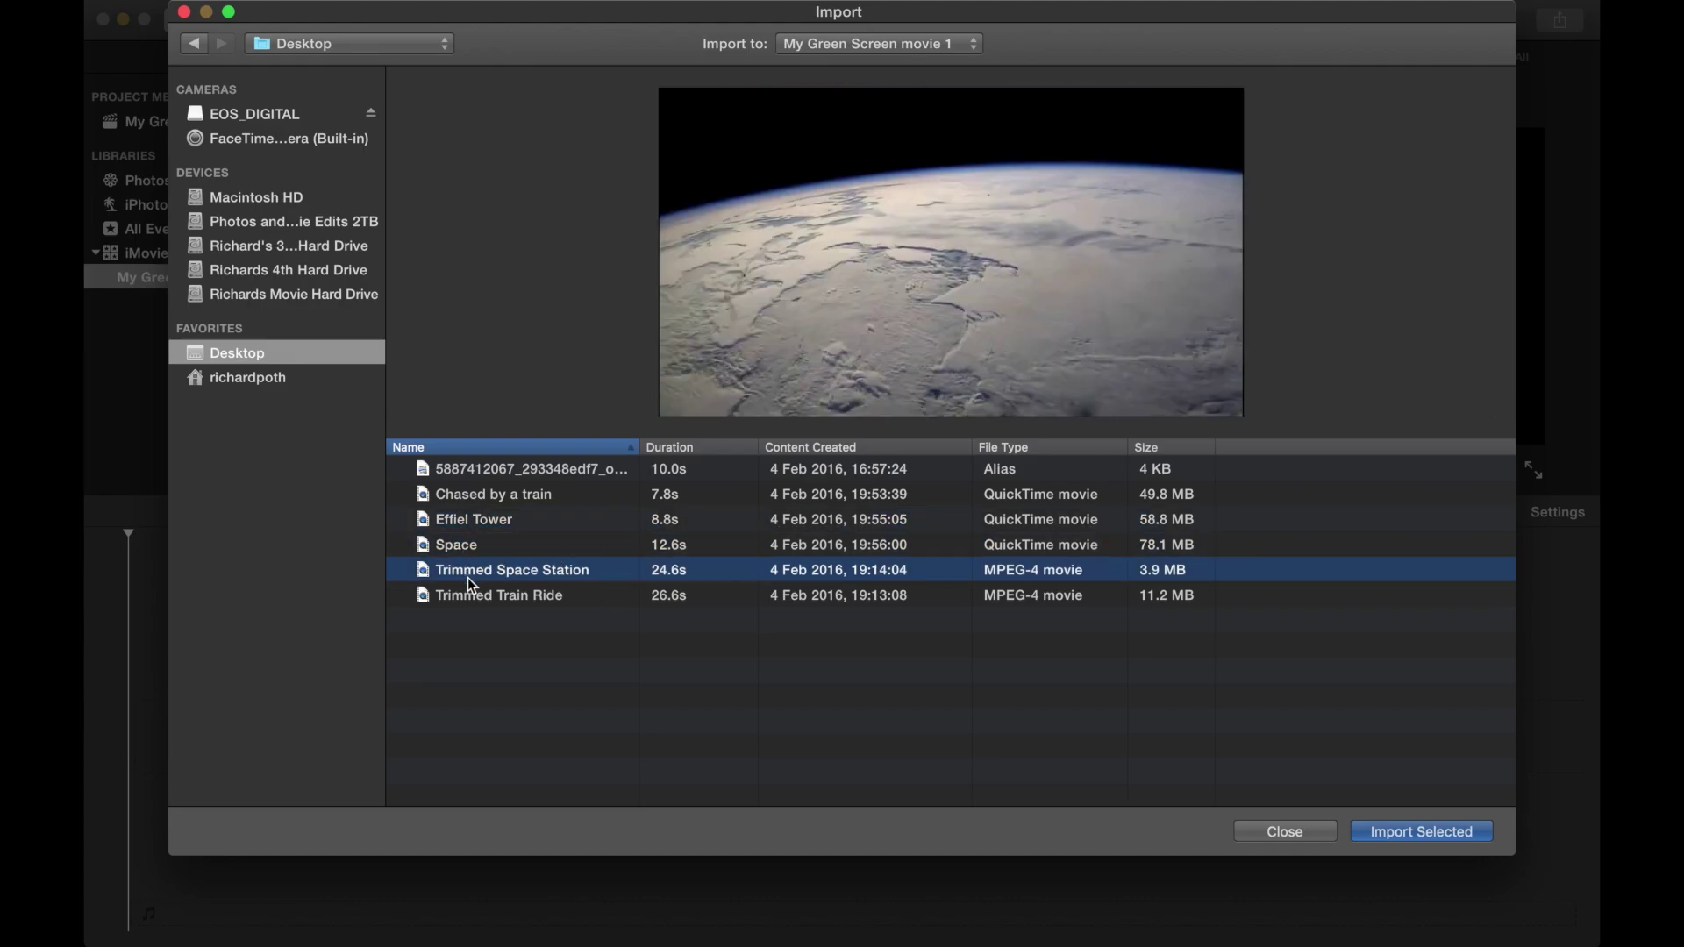
{"action": "left_click", "coordinate": [490, 599]}
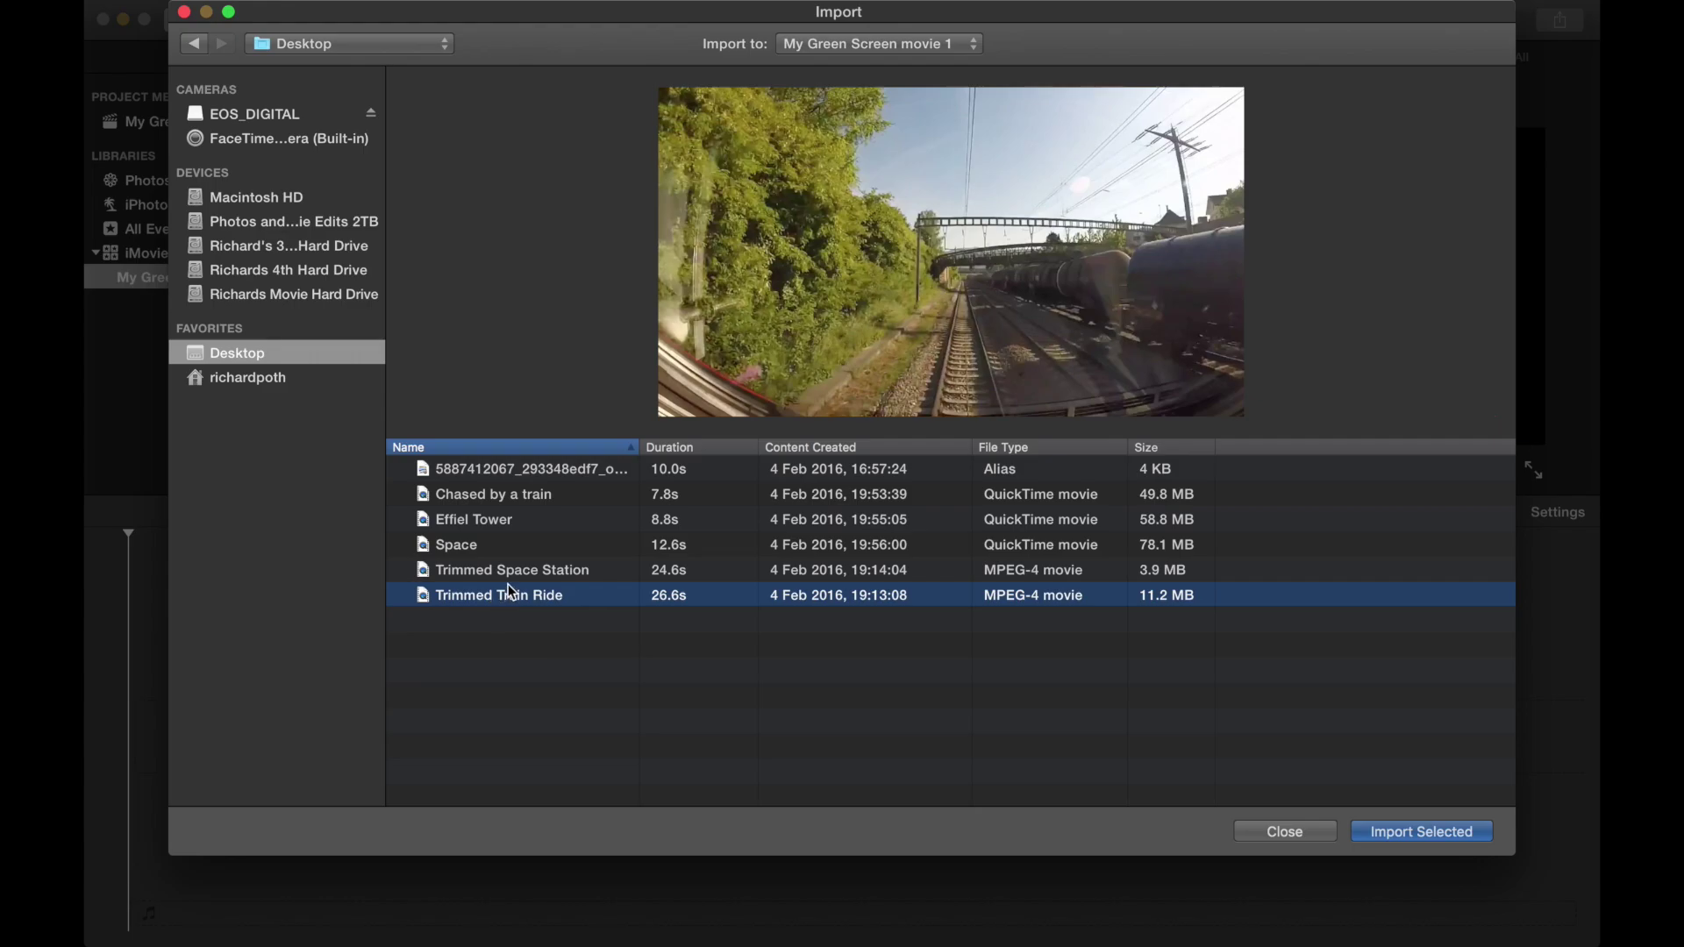
{"action": "left_click", "coordinate": [481, 471], "text": "shift"}
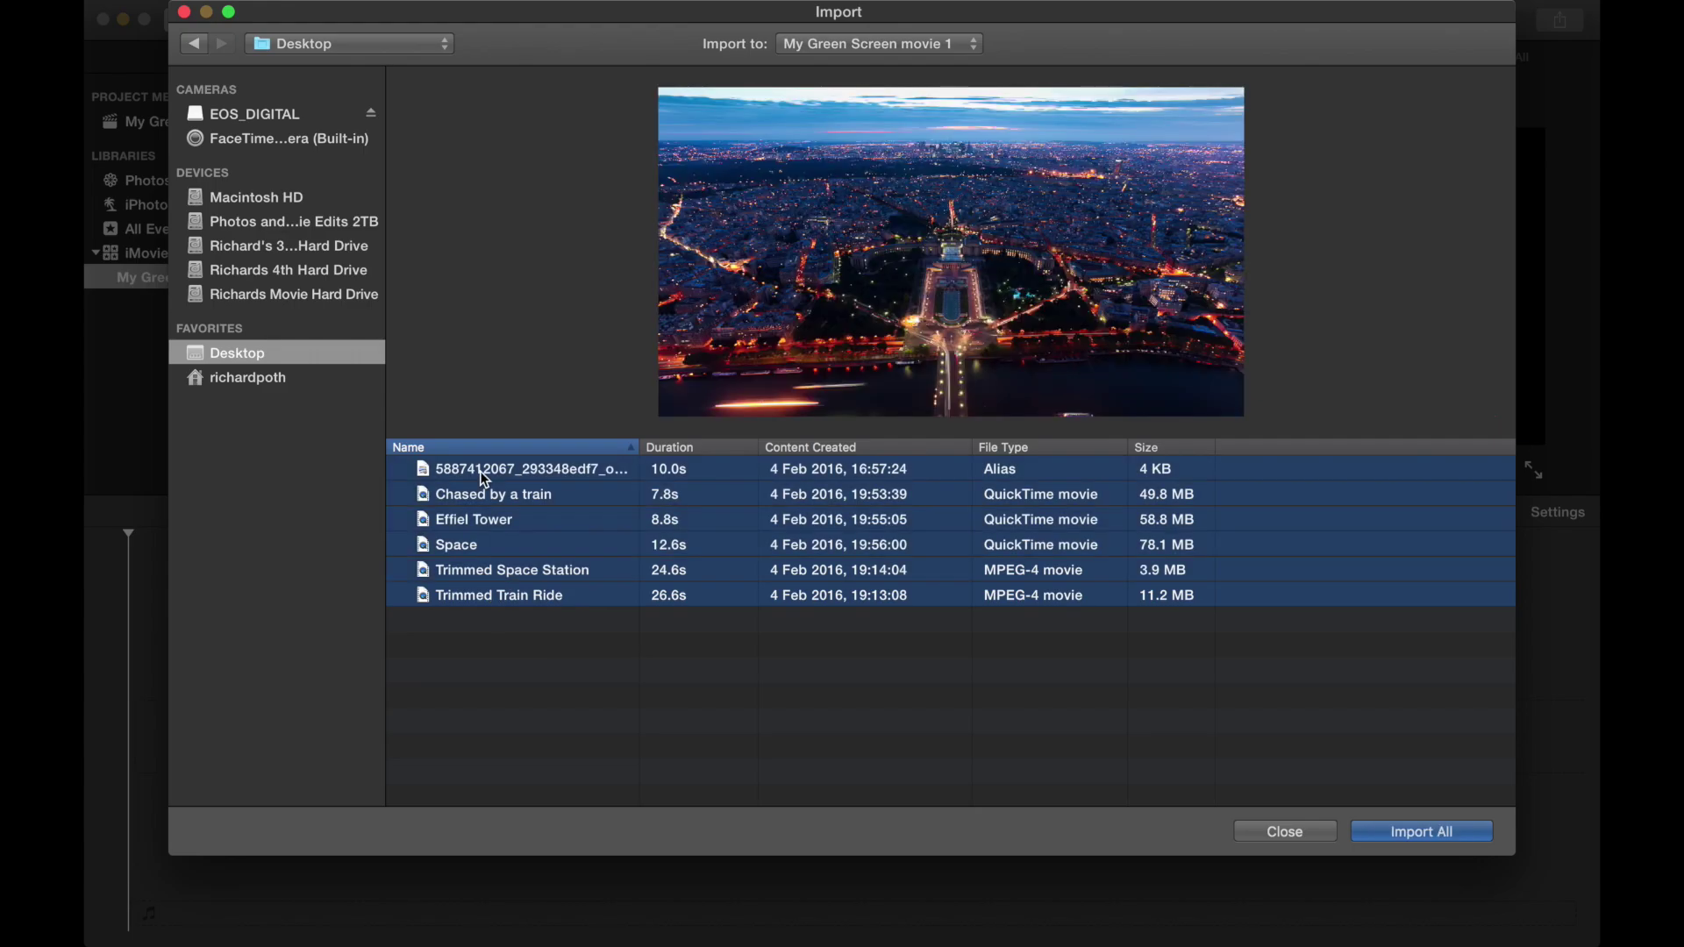
{"action": "left_click", "coordinate": [1423, 831]}
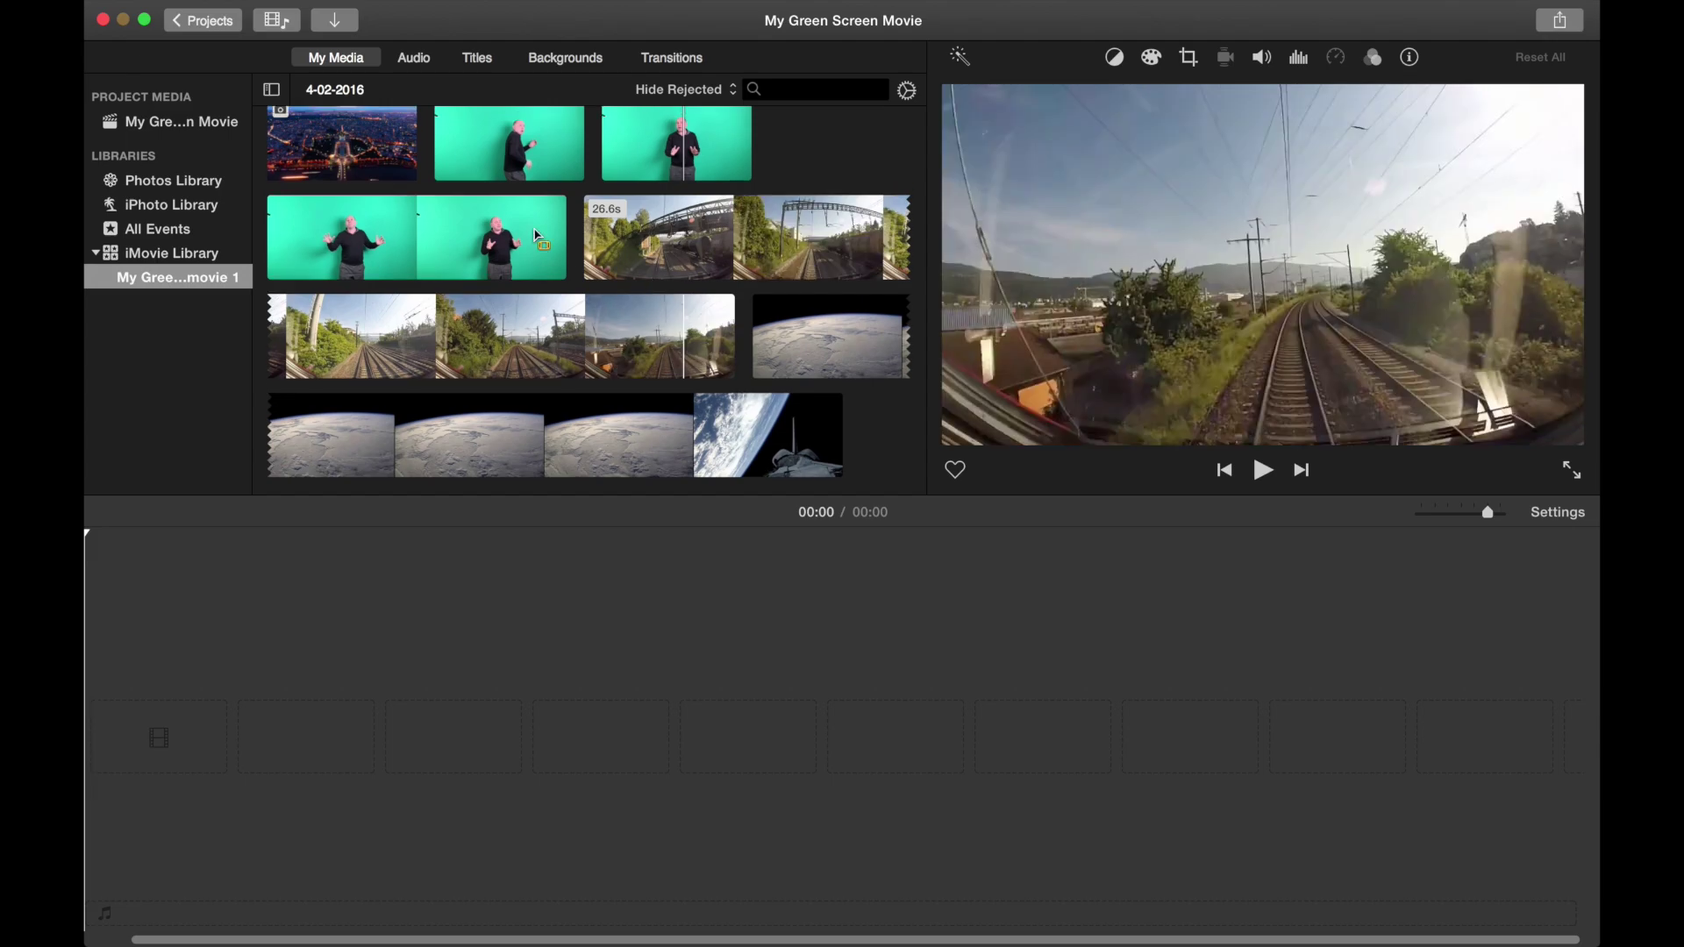
- Place the 4.0s Paris night clip at the start of the empty timeline
{"action": "left_click", "coordinate": [339, 140]}
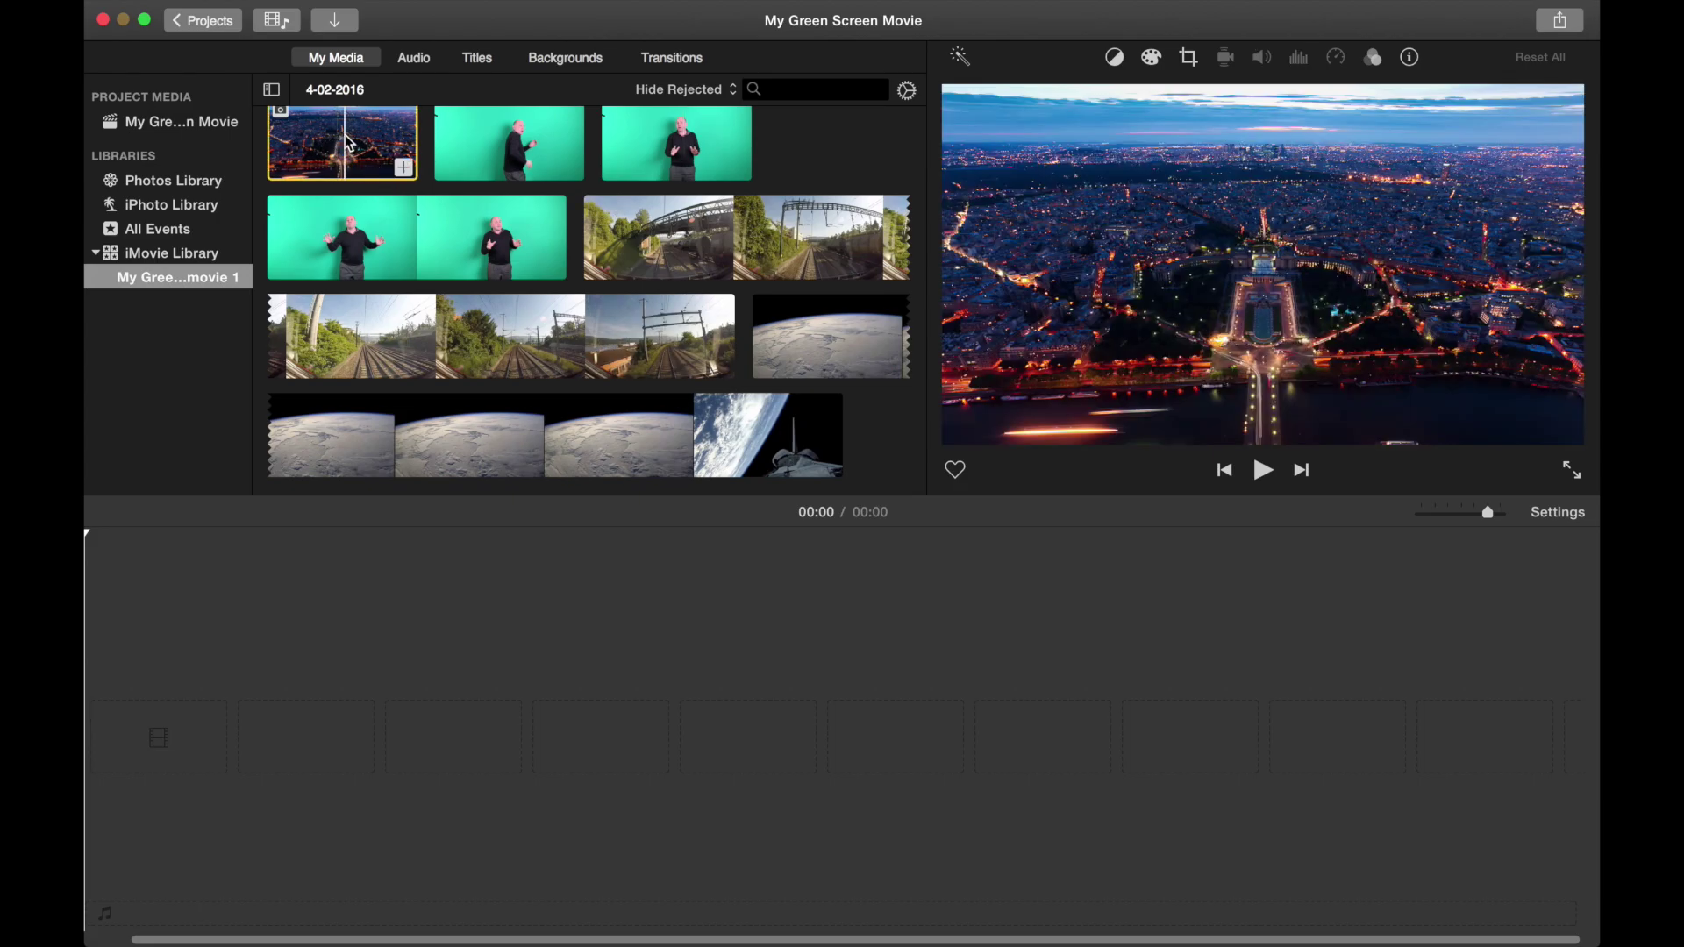
{"action": "left_click_drag", "start_coordinate": [339, 141], "coordinate": [158, 728]}
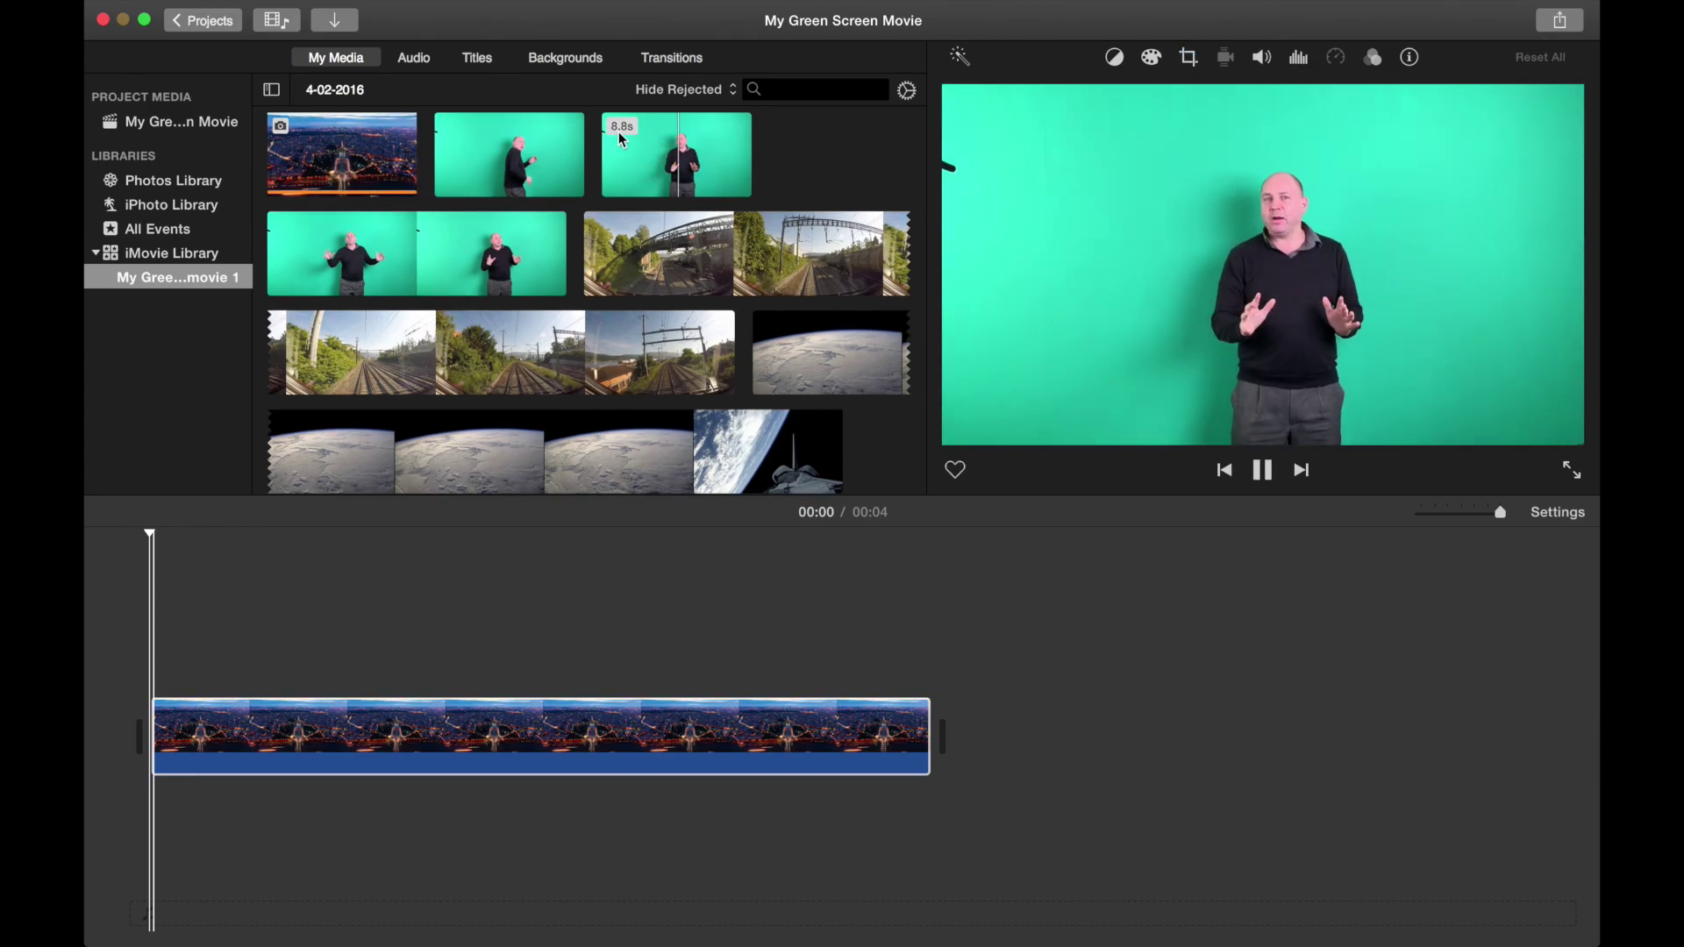
{"action": "scroll", "coordinate": [692, 136], "scroll_direction": "up", "scroll_amount": 1}
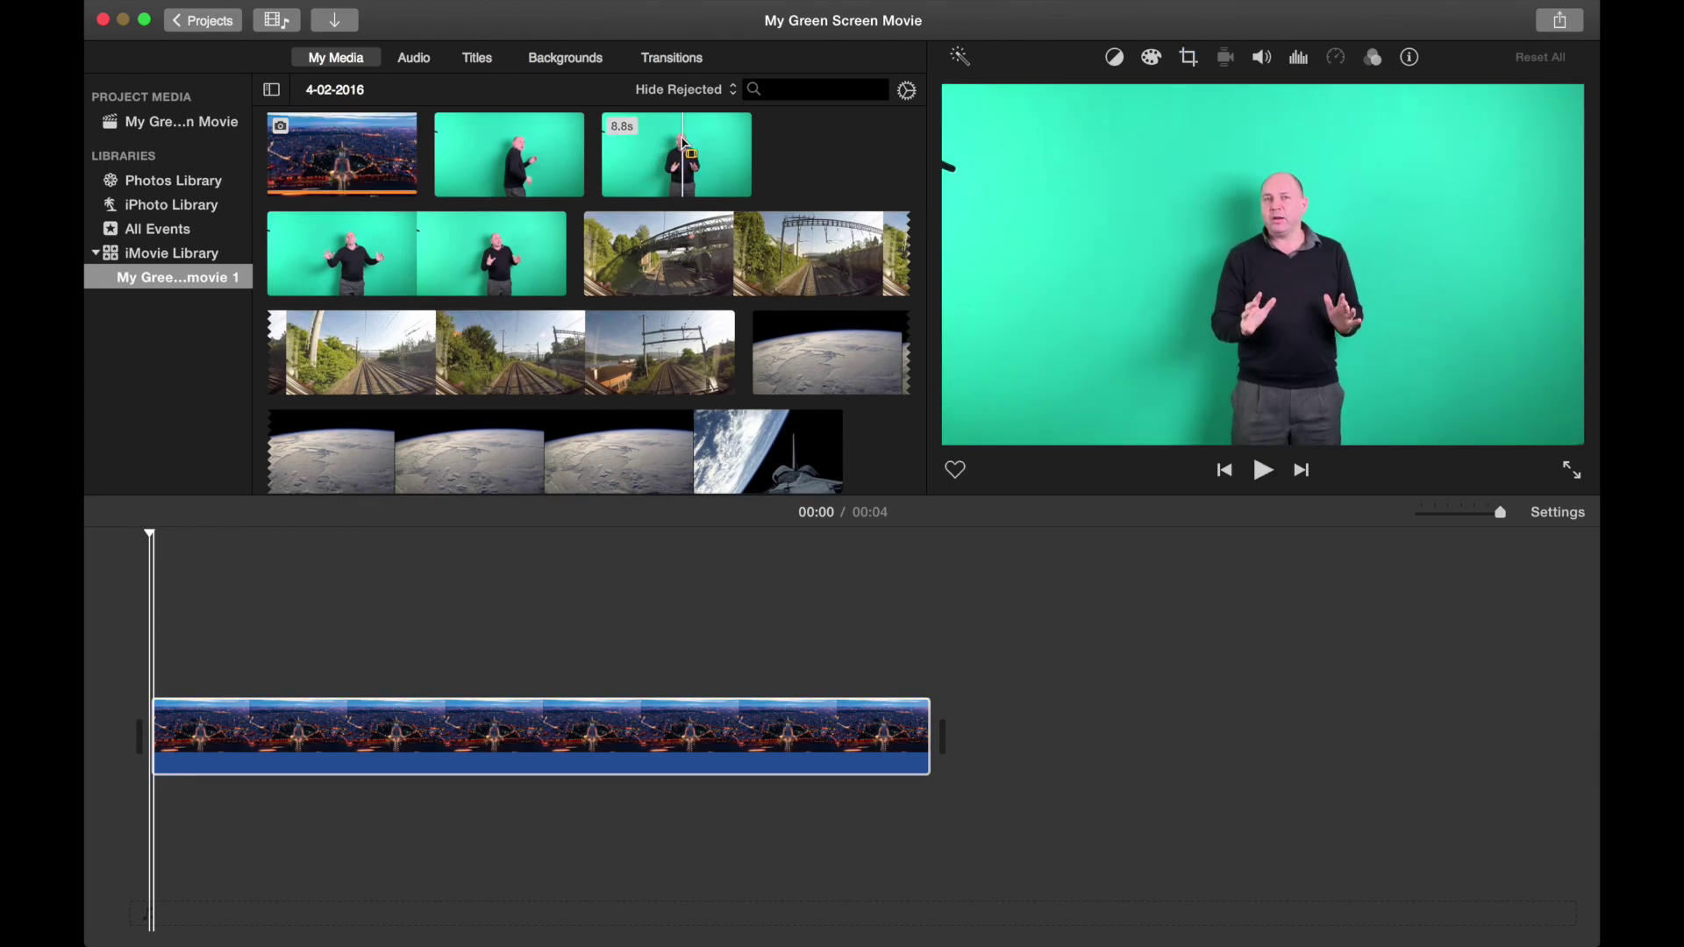
{"action": "left_click", "coordinate": [627, 152]}
- Overlay the 8.8s presenter clip on the Paris clip and stretch Paris to 8.8s
{"action": "left_click_drag", "start_coordinate": [627, 153], "coordinate": [140, 660]}
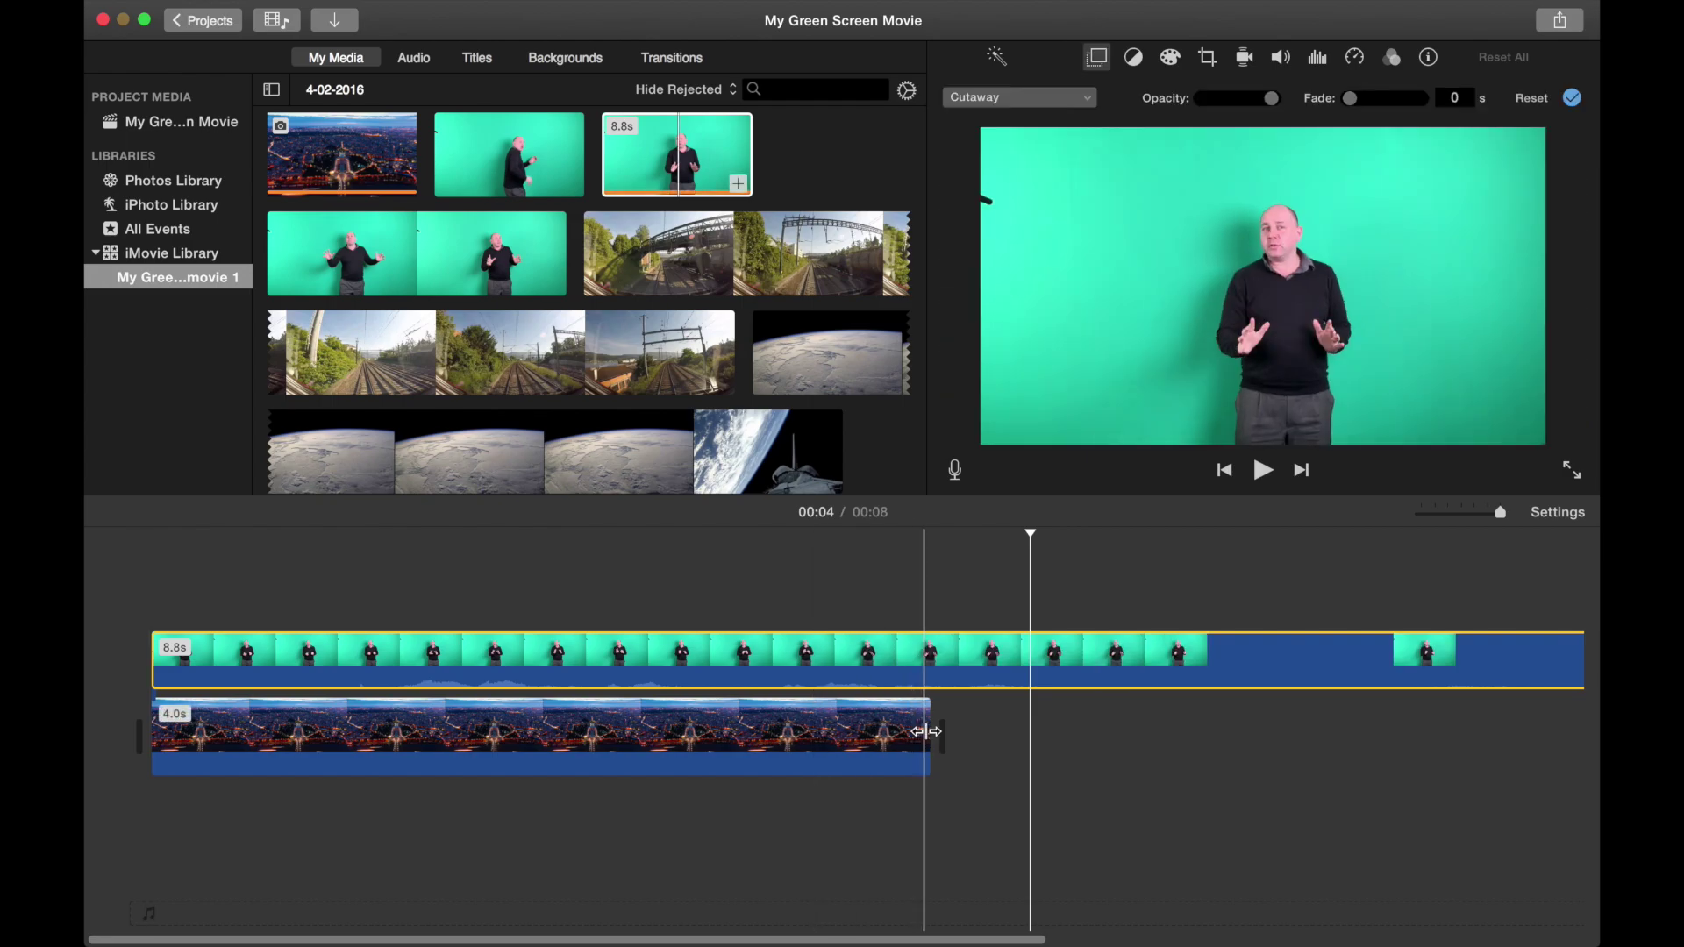
{"action": "left_click", "coordinate": [614, 741]}
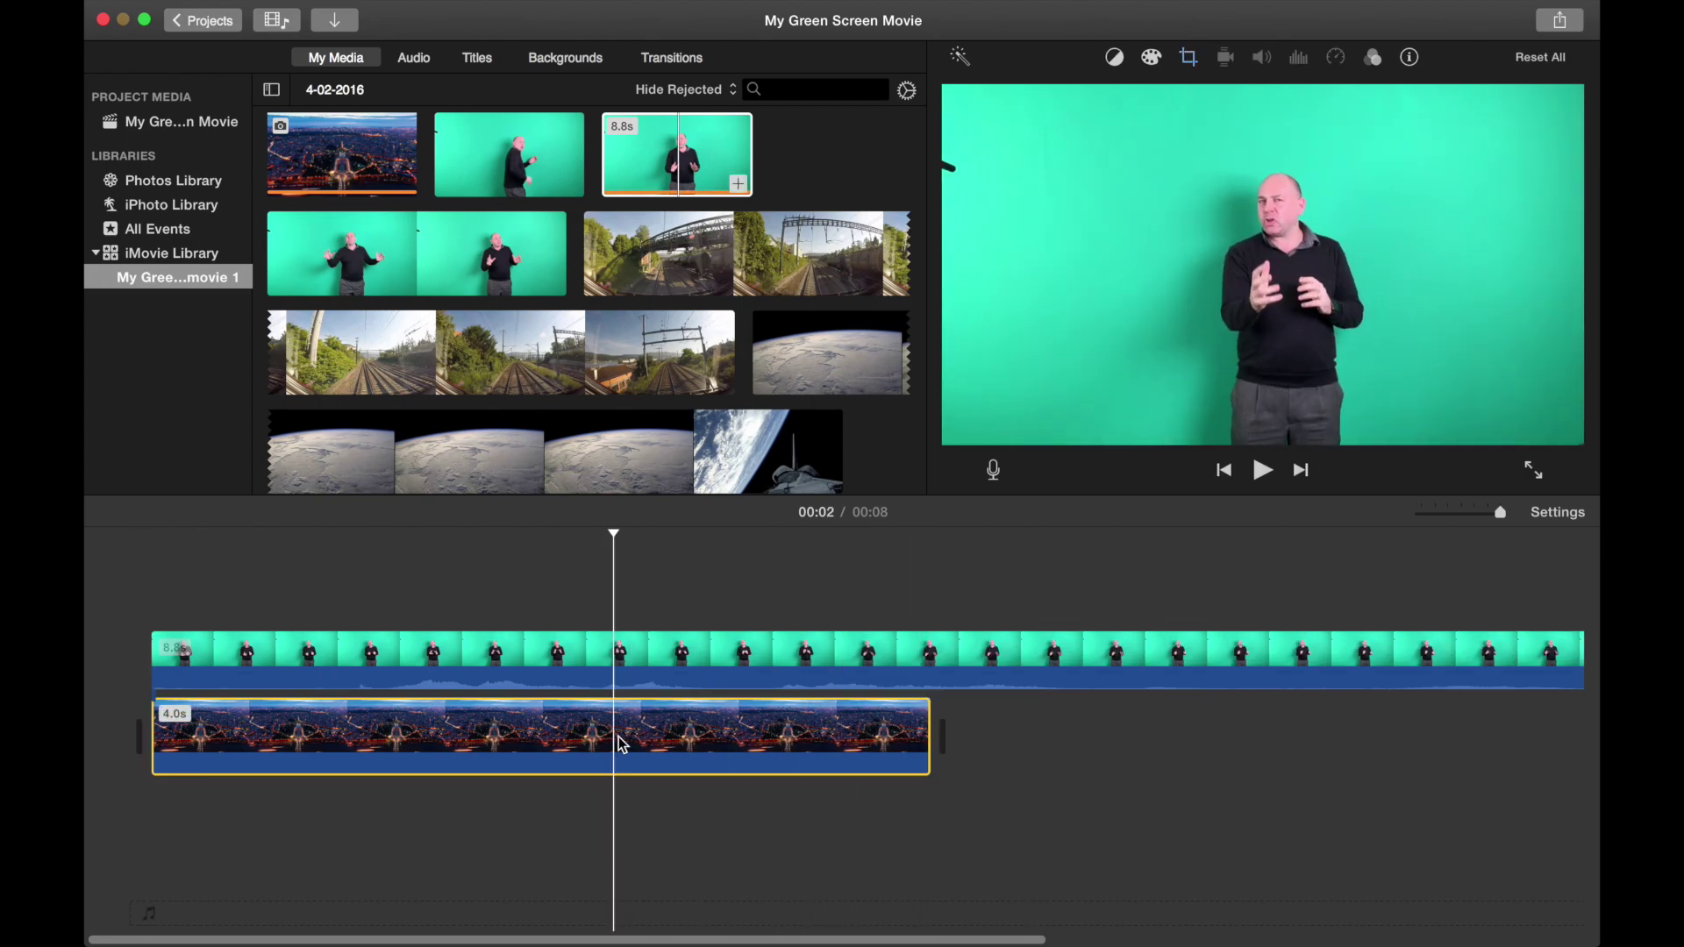
{"action": "scroll", "coordinate": [880, 733], "scroll_direction": "right", "scroll_amount": 5}
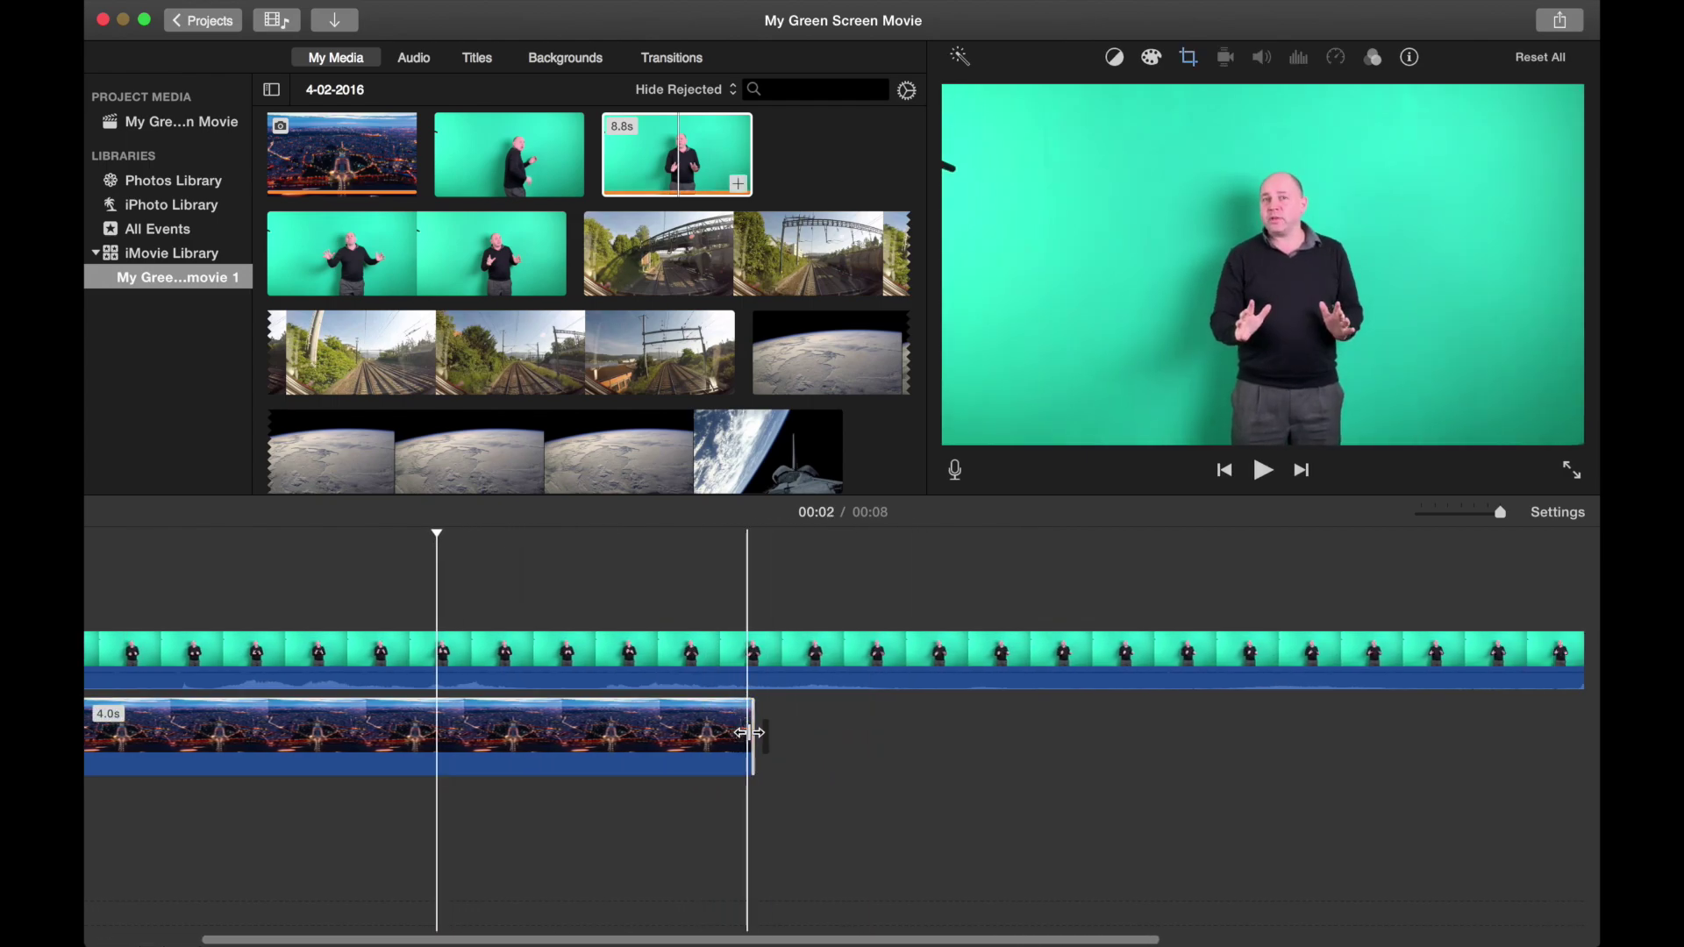
{"action": "left_click_drag", "start_coordinate": [748, 733], "coordinate": [1278, 732]}
{"action": "scroll", "coordinate": [1275, 790], "scroll_direction": "right", "scroll_amount": 10}
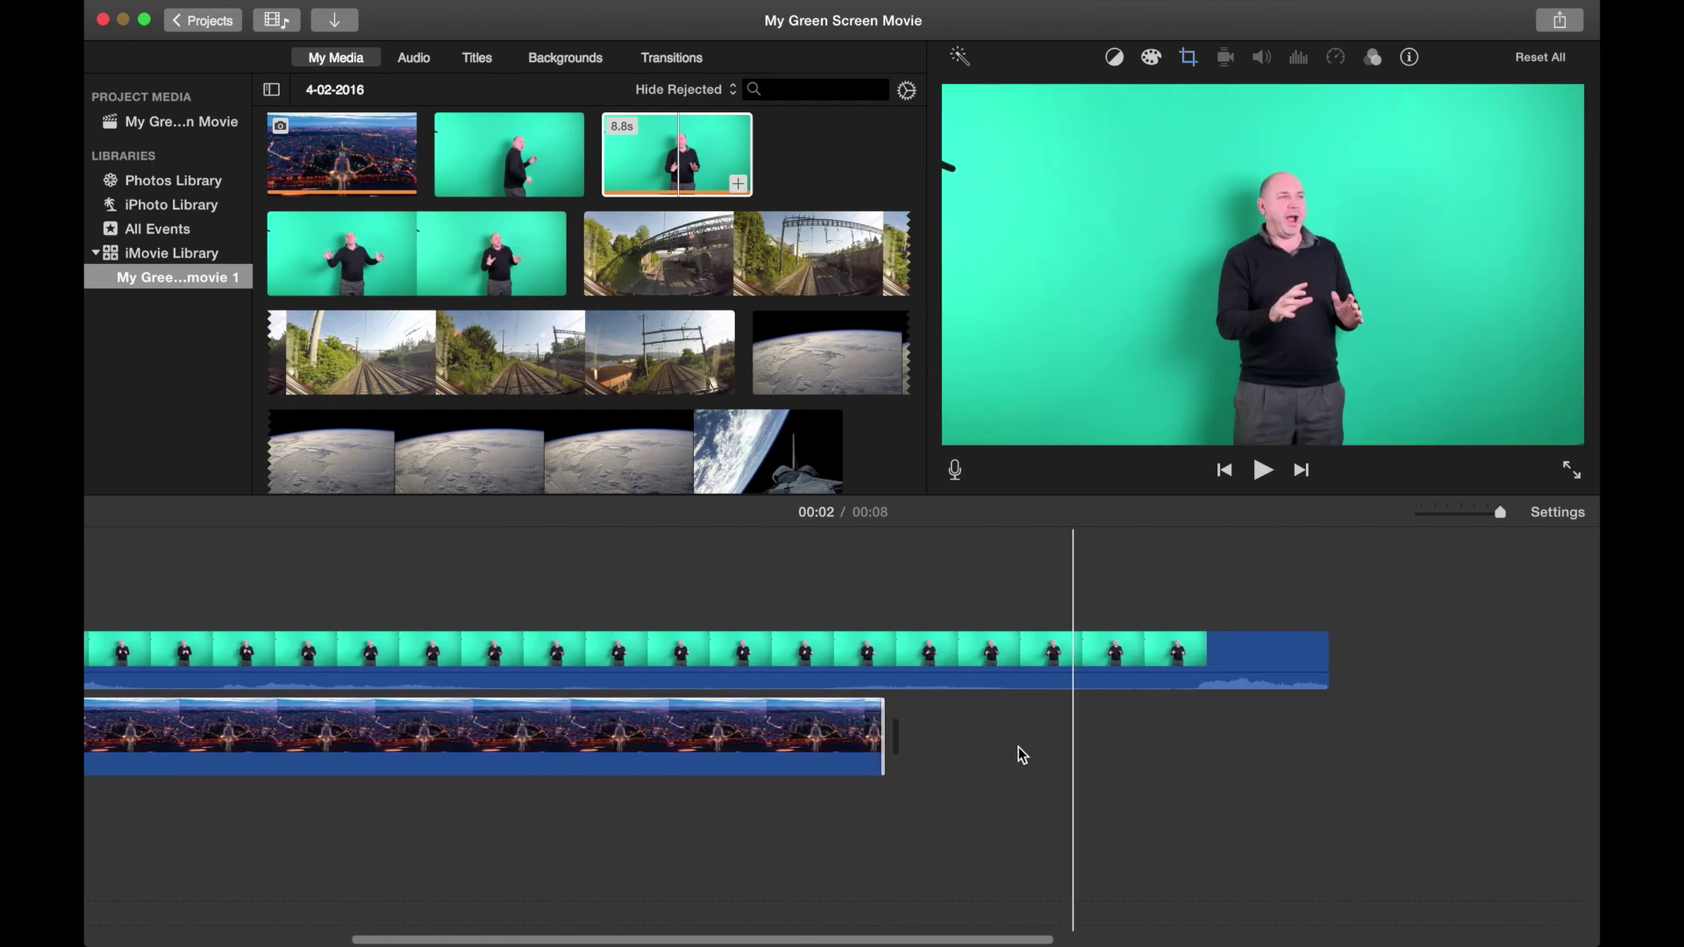
{"action": "left_click_drag", "start_coordinate": [883, 735], "coordinate": [1318, 744]}
- Set the presenter clip's video overlay style to Green/Blue Screen
{"action": "left_click", "coordinate": [734, 653]}
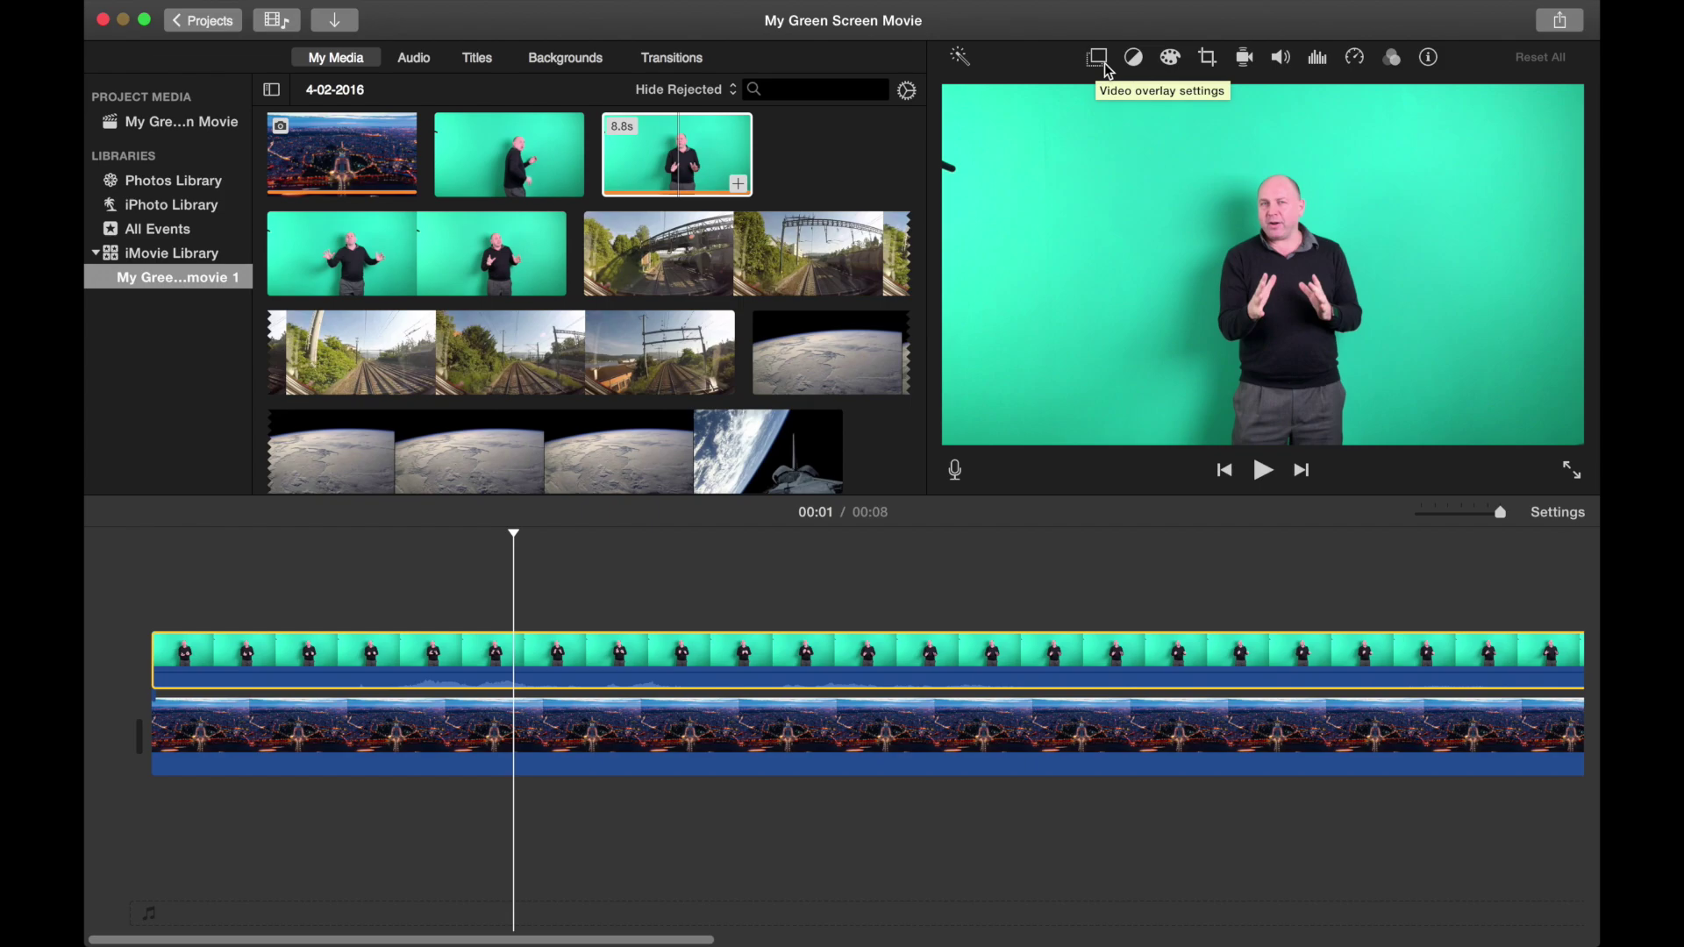
{"action": "left_click", "coordinate": [1105, 66]}
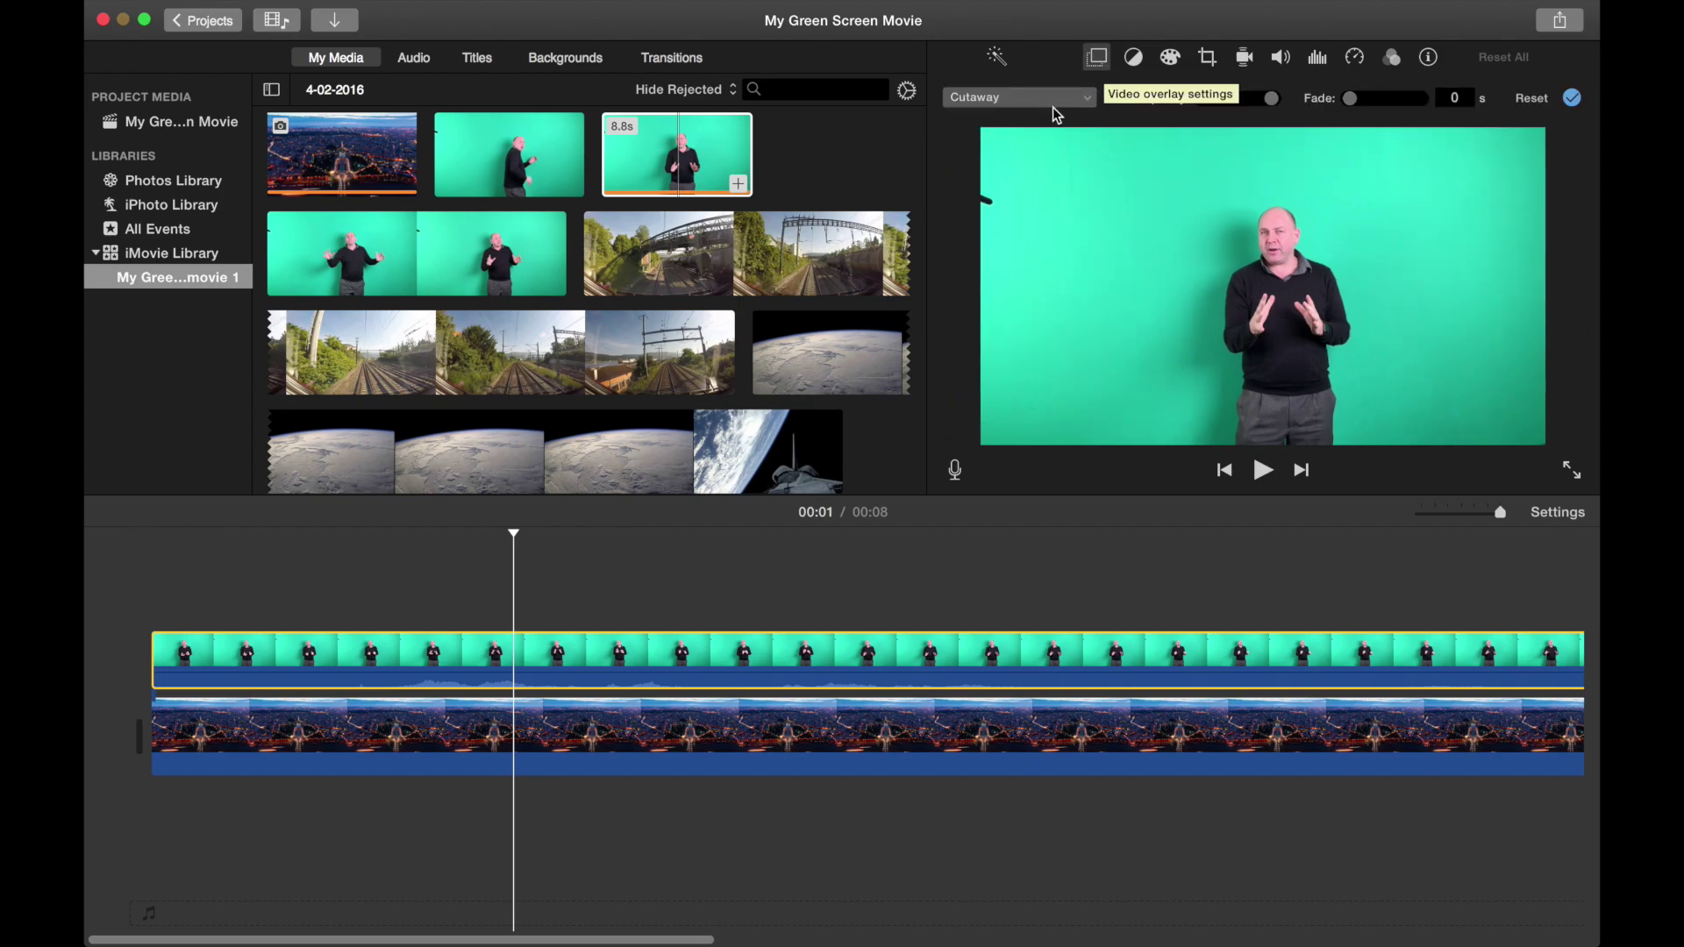
{"action": "left_click", "coordinate": [1092, 103]}
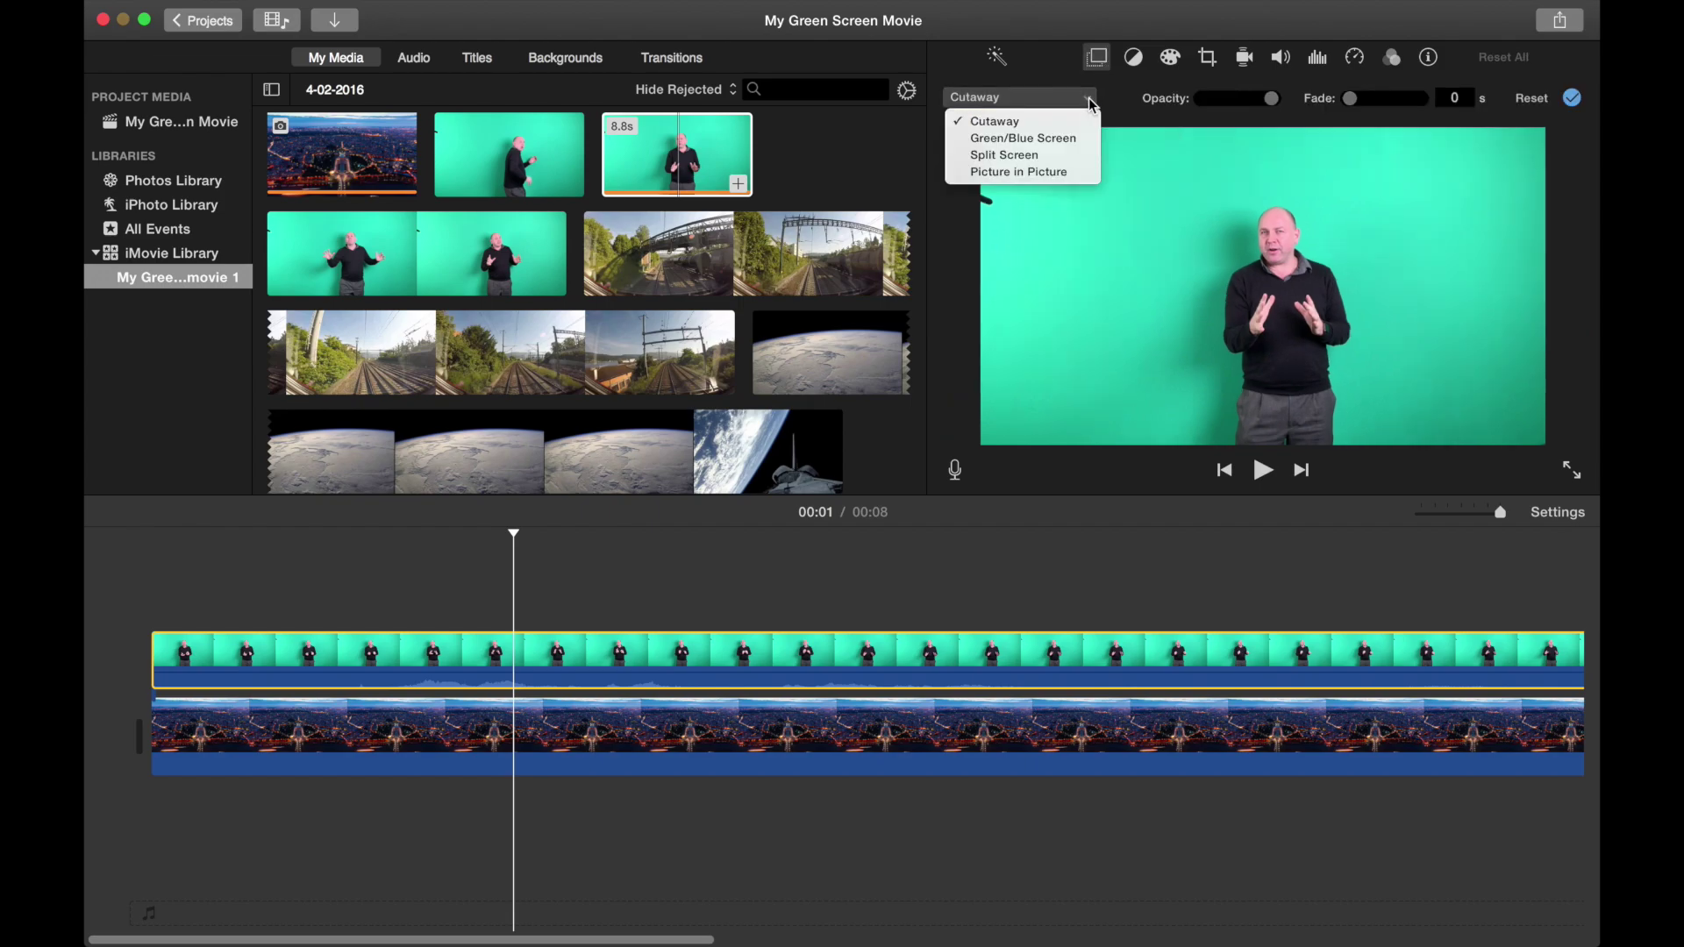
{"action": "left_click", "coordinate": [1049, 140]}
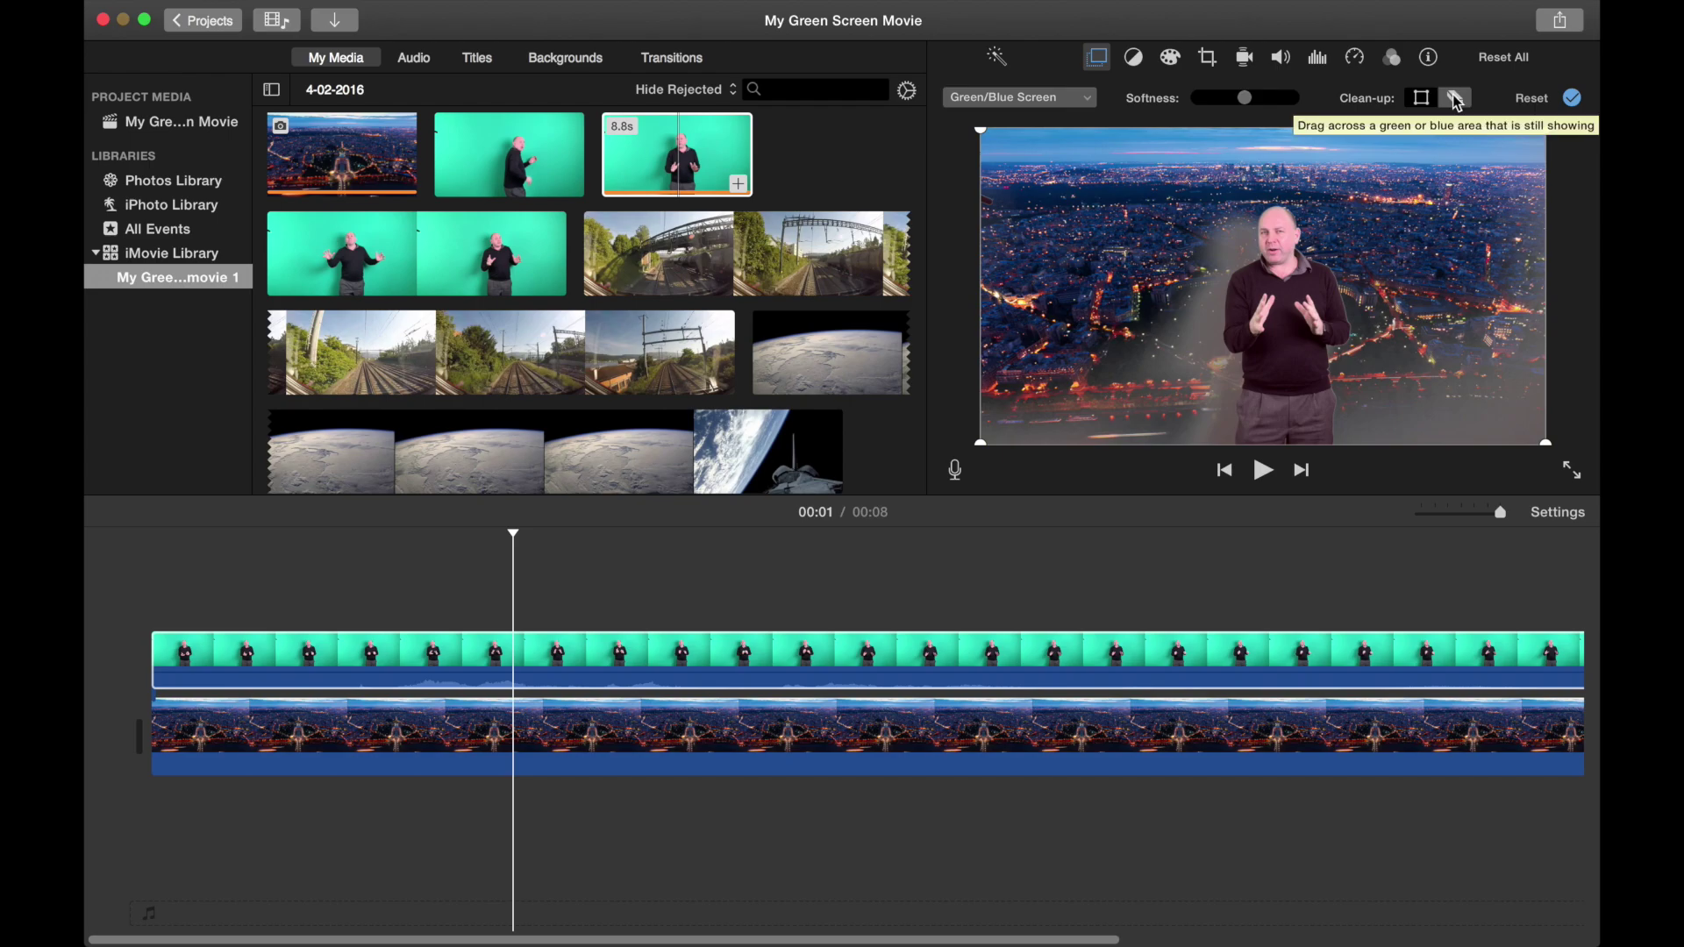
- Erase the grey haze around the presenter and set key Softness to minimum
{"action": "left_click", "coordinate": [1457, 99]}
{"action": "left_click", "coordinate": [1190, 330]}
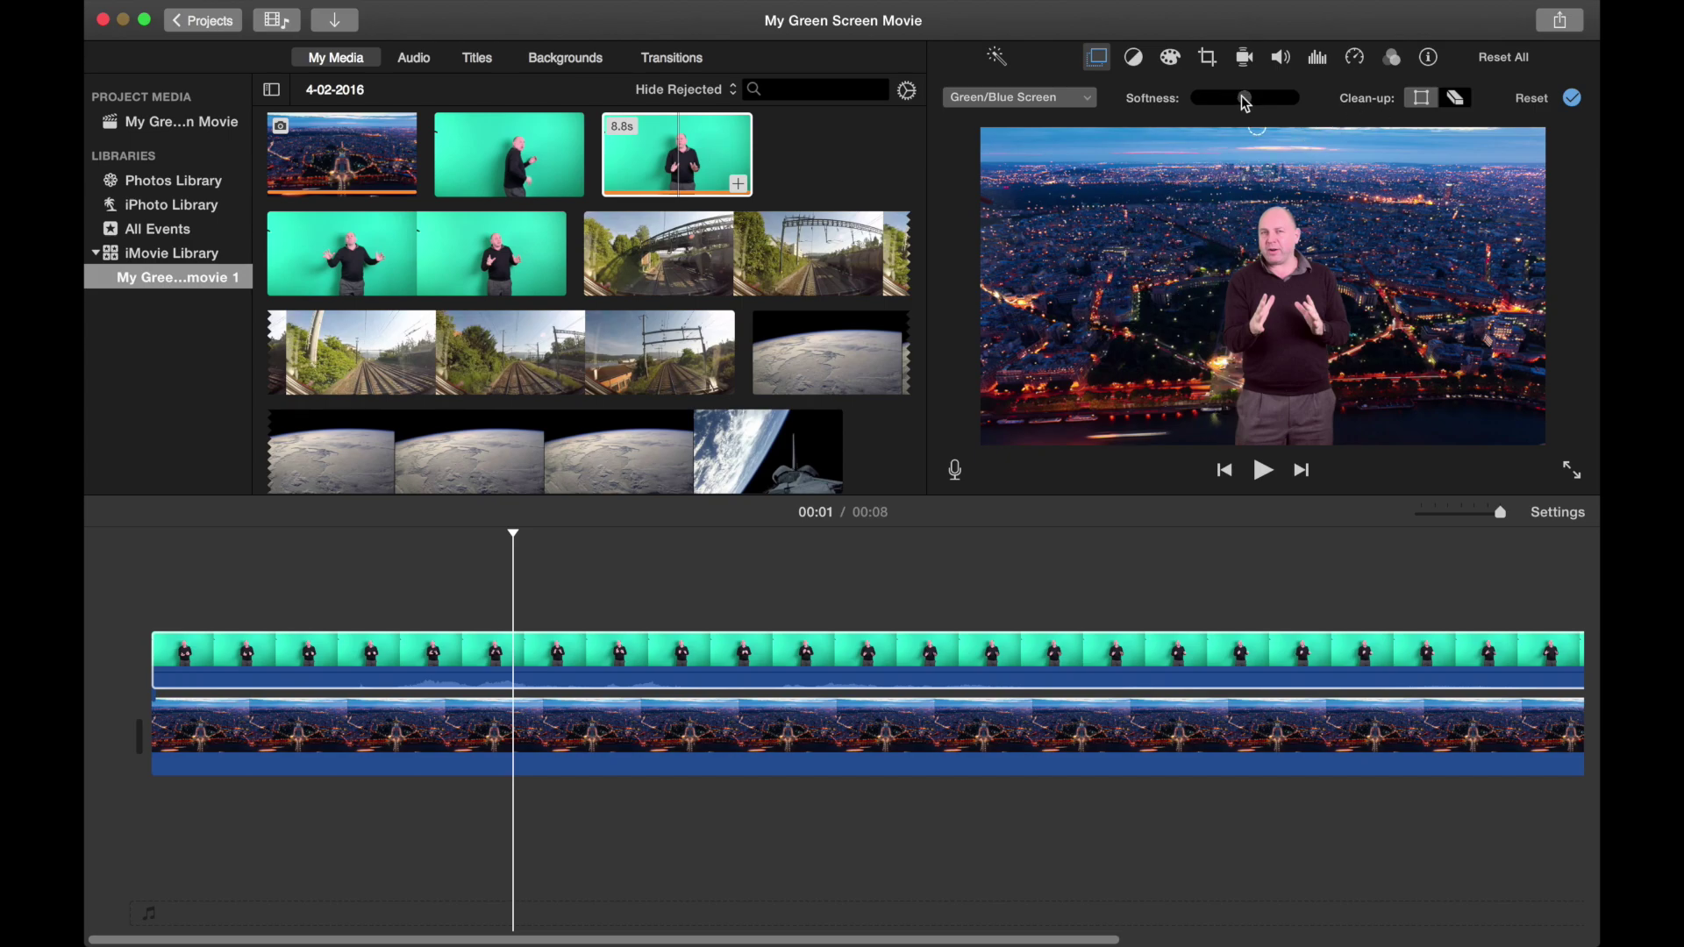
{"action": "left_click_drag", "start_coordinate": [1234, 103], "coordinate": [1194, 103]}
- Play the presenter-over-Paris composite from the very start of the timeline
{"action": "left_click", "coordinate": [219, 544]}
{"action": "left_click_drag", "start_coordinate": [218, 544], "coordinate": [153, 544]}
{"action": "key", "text": "space"}
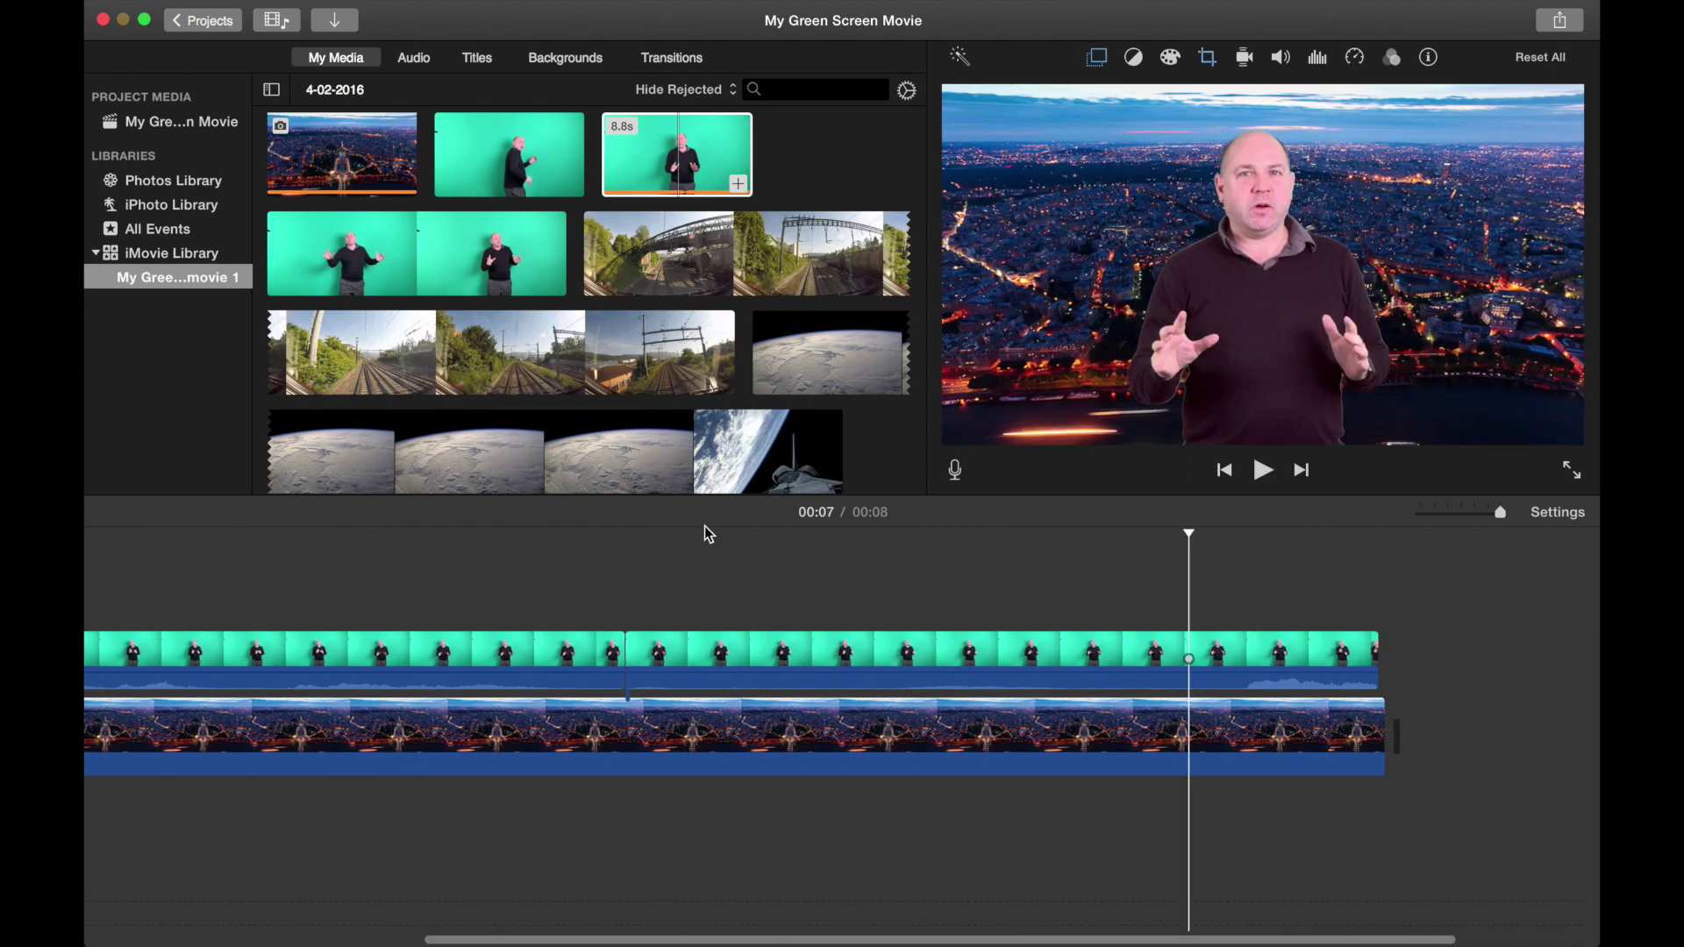
{"action": "scroll", "coordinate": [706, 532], "scroll_direction": "right", "scroll_amount": 3}
{"action": "scroll", "coordinate": [709, 534], "scroll_direction": "right", "scroll_amount": 2}
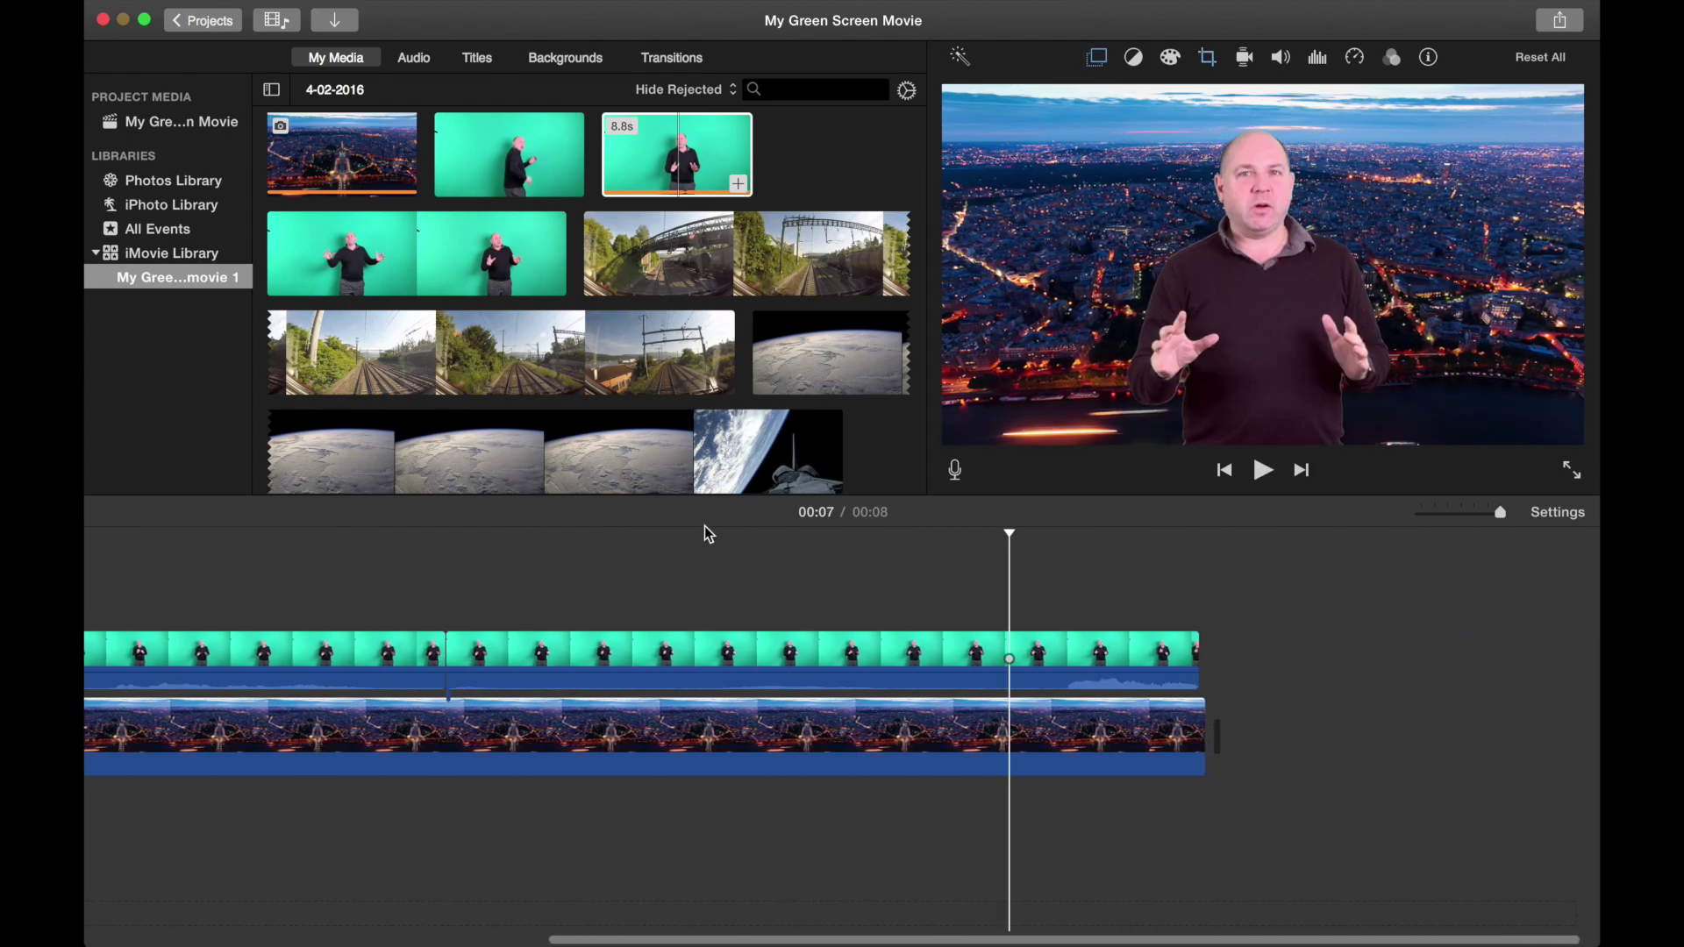
- Append a marked range of train footage and overlay the 7.8s presenter clip above it
{"action": "left_click", "coordinate": [493, 345]}
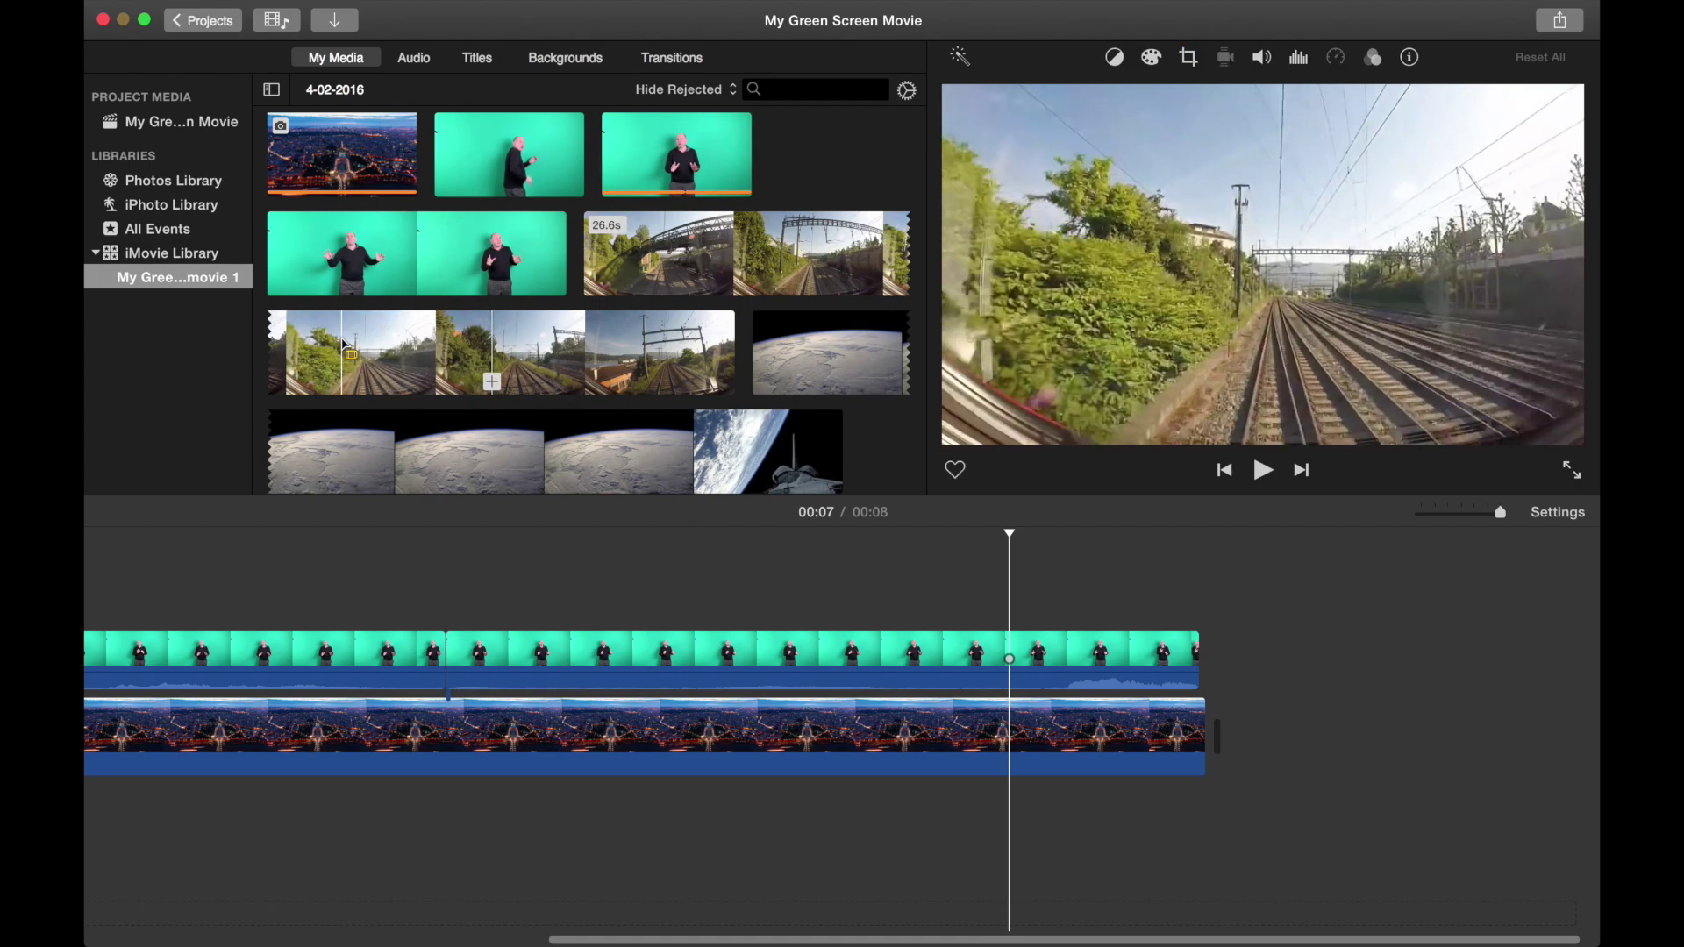
{"action": "left_click_drag", "start_coordinate": [339, 346], "coordinate": [671, 360]}
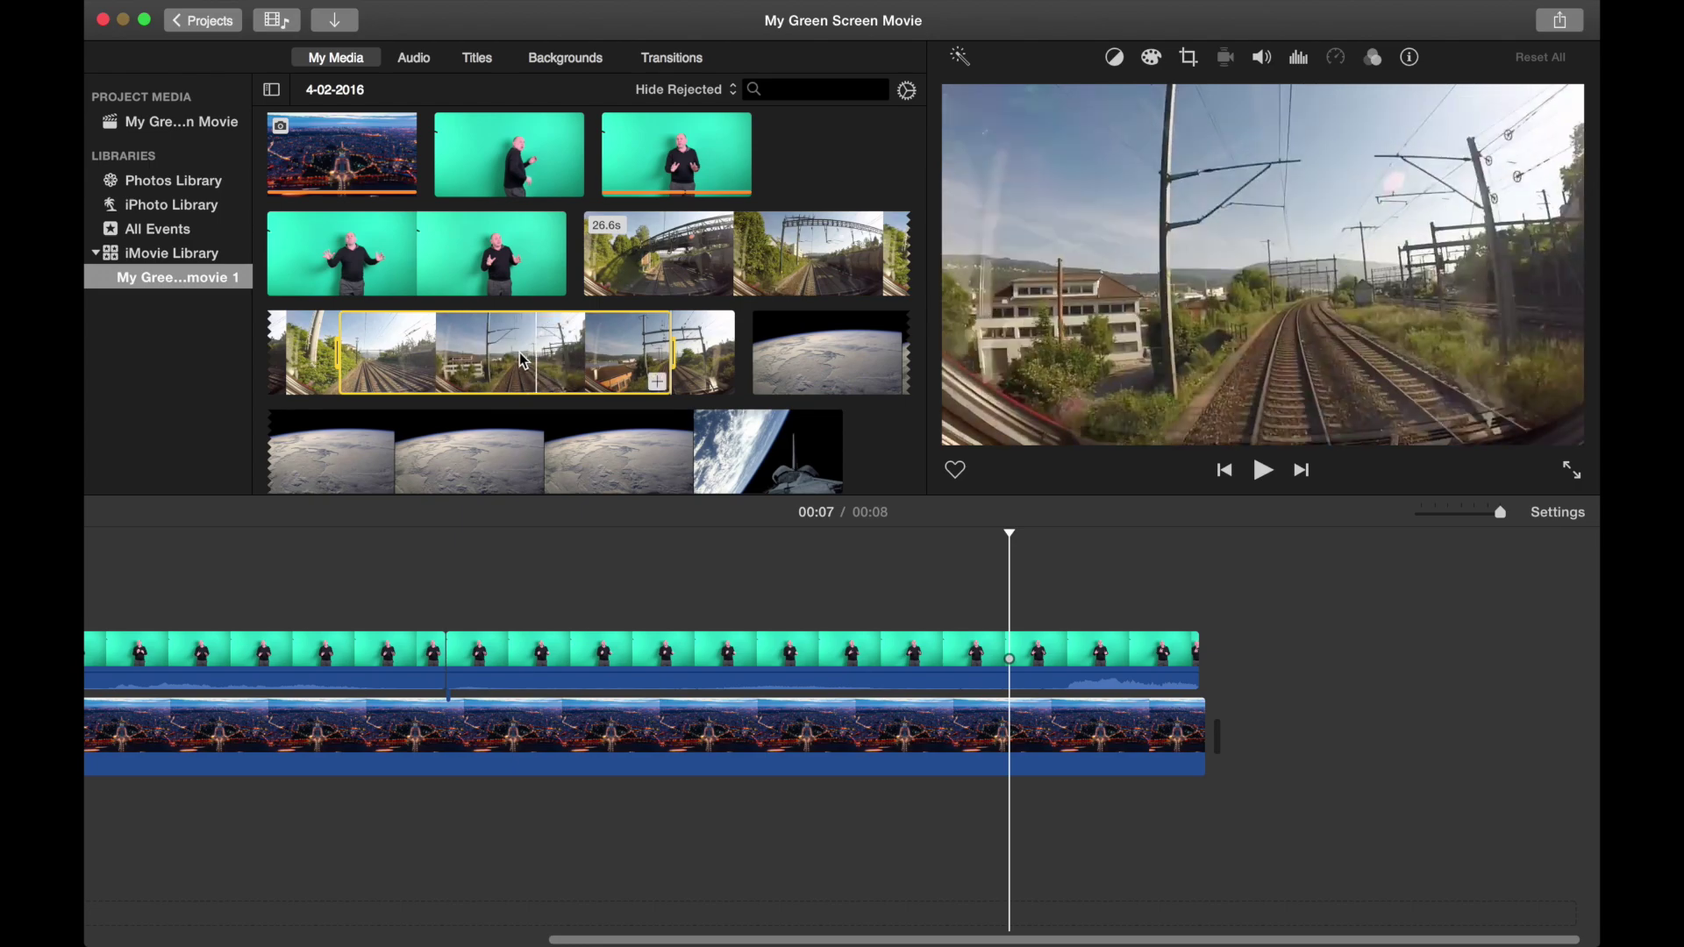
{"action": "mouse_move", "coordinate": [997, 474]}
{"action": "left_mouse_down"}
{"action": "mouse_move", "coordinate": [1286, 684]}
{"action": "mouse_move", "coordinate": [1301, 676]}
{"action": "mouse_move", "coordinate": [1236, 744]}
{"action": "left_mouse_up"}
{"action": "scroll", "coordinate": [1236, 744], "scroll_direction": "right", "scroll_amount": 10}
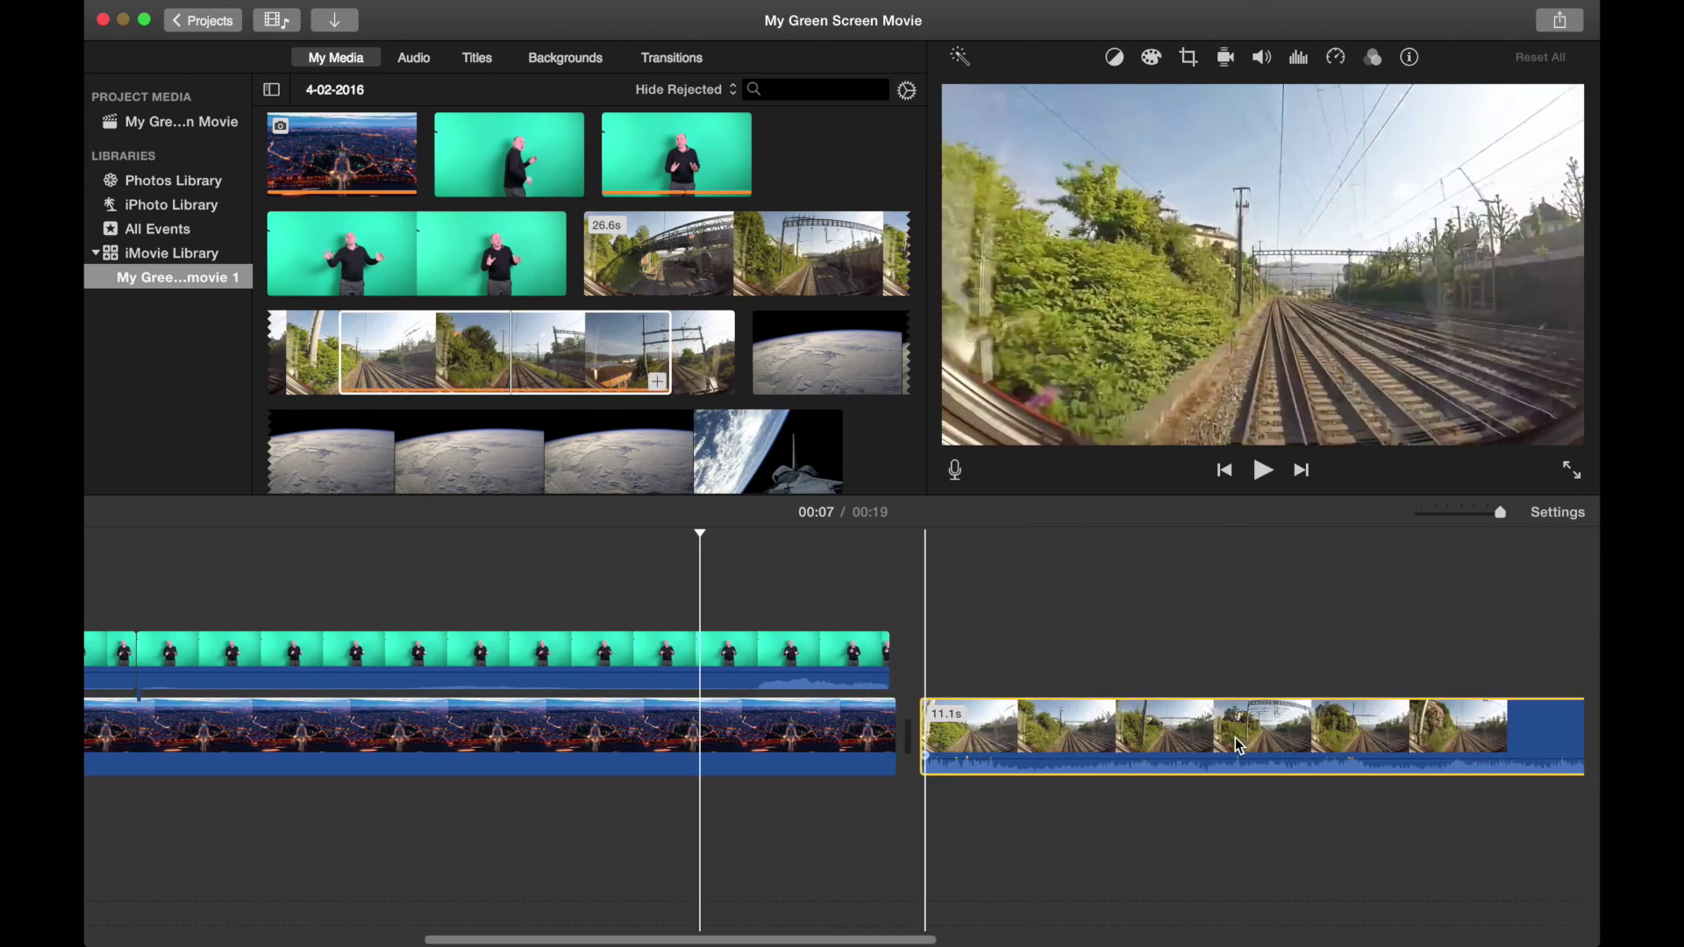
{"action": "left_click", "coordinate": [497, 165]}
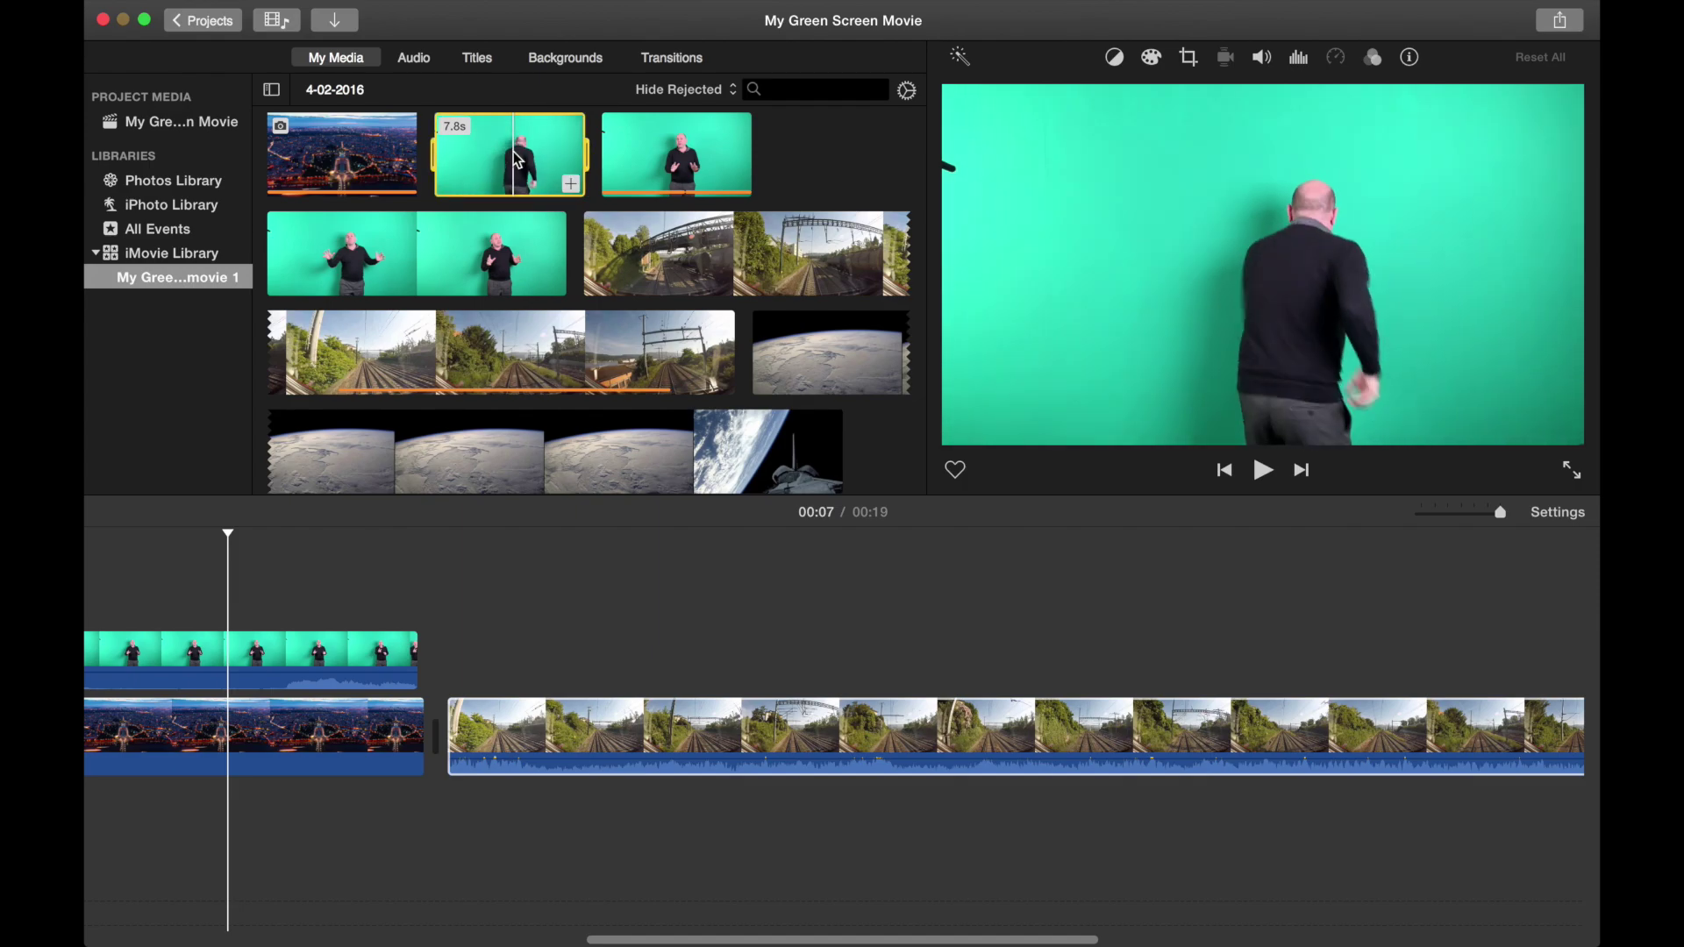
{"action": "left_click_drag", "start_coordinate": [568, 175], "coordinate": [454, 660]}
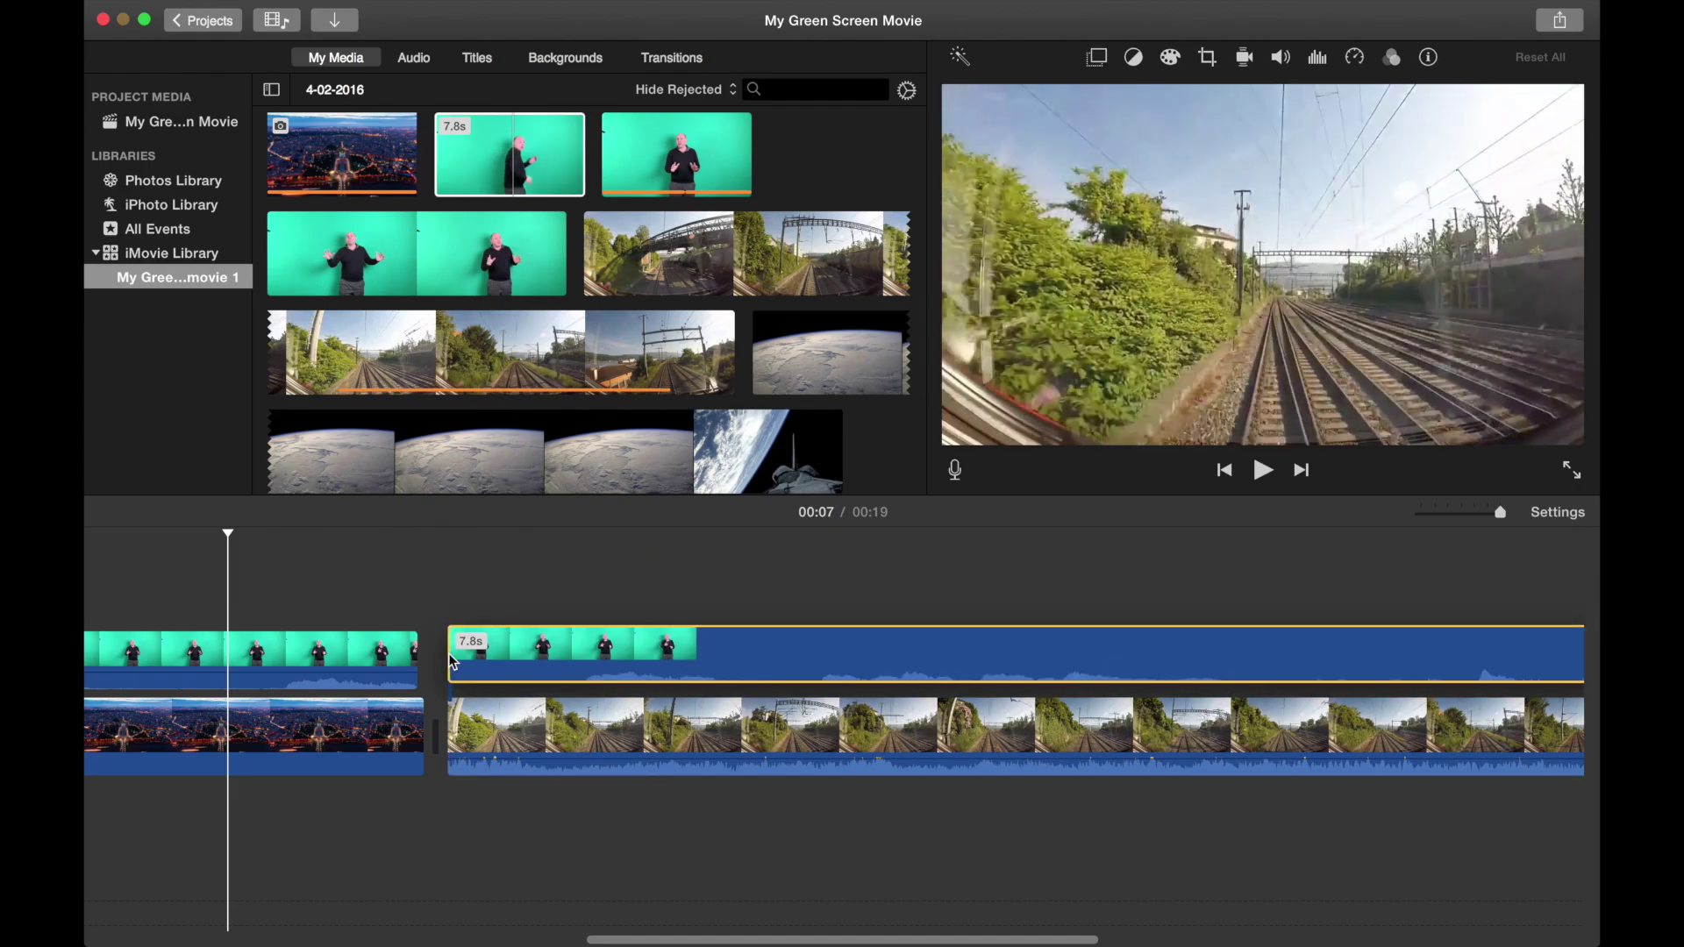
- Apply a Crop to Fill to the second presenter clip, cutting out the dark object at its left edge
{"action": "left_click", "coordinate": [1097, 58]}
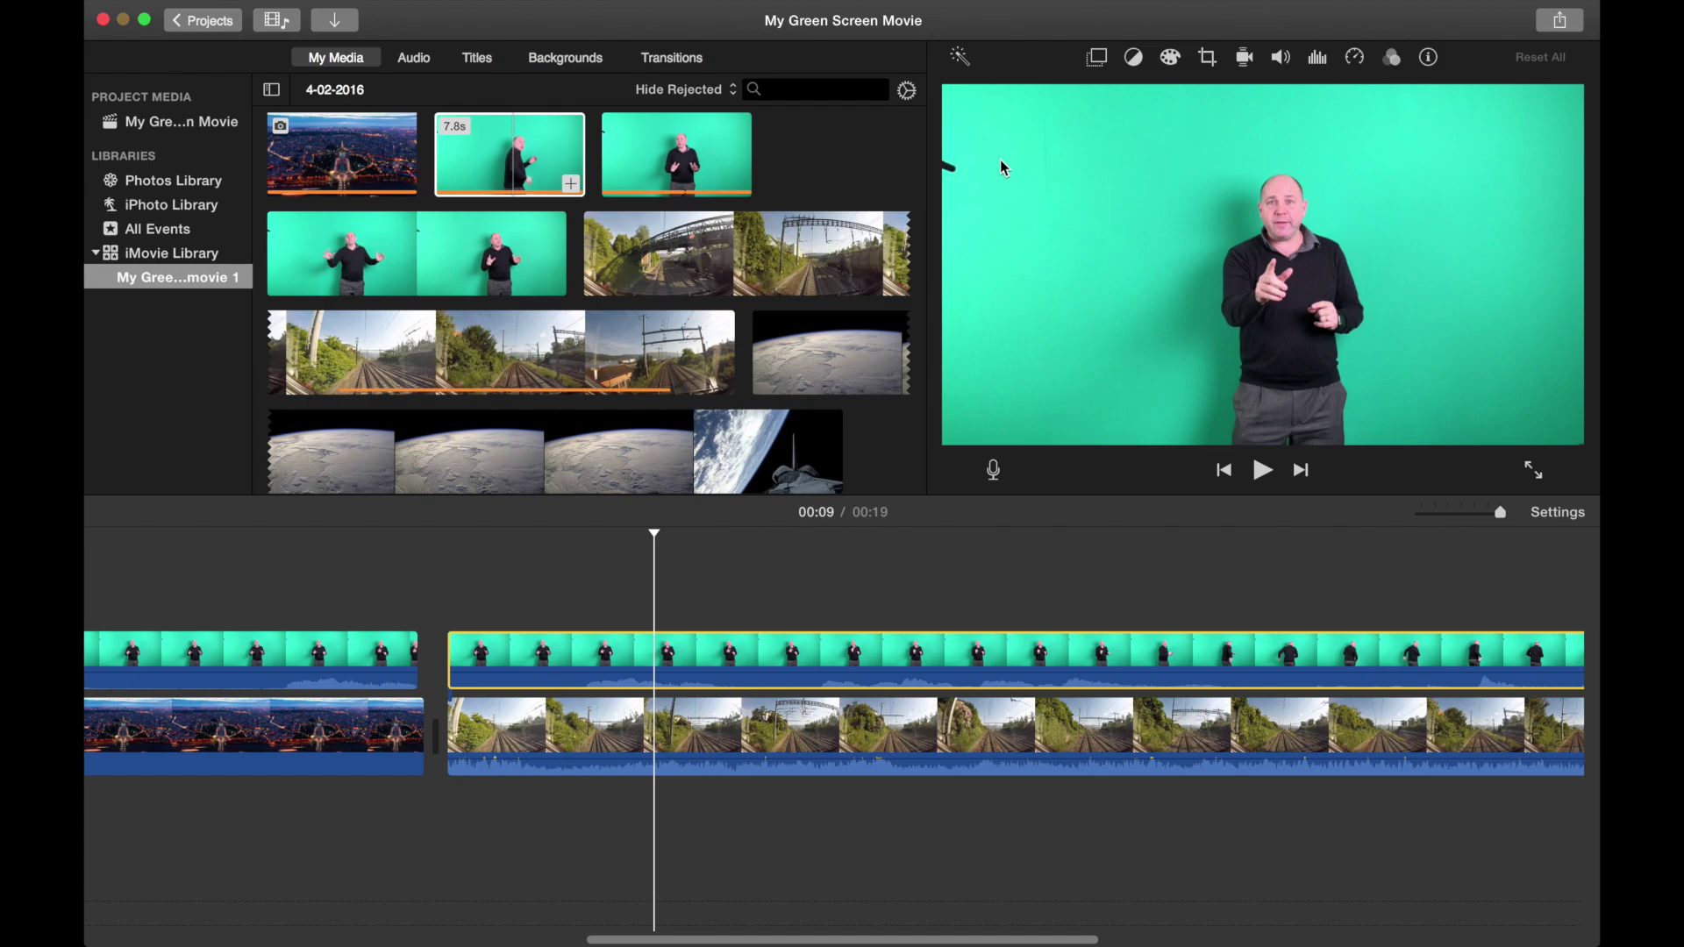
{"action": "left_click", "coordinate": [1212, 60]}
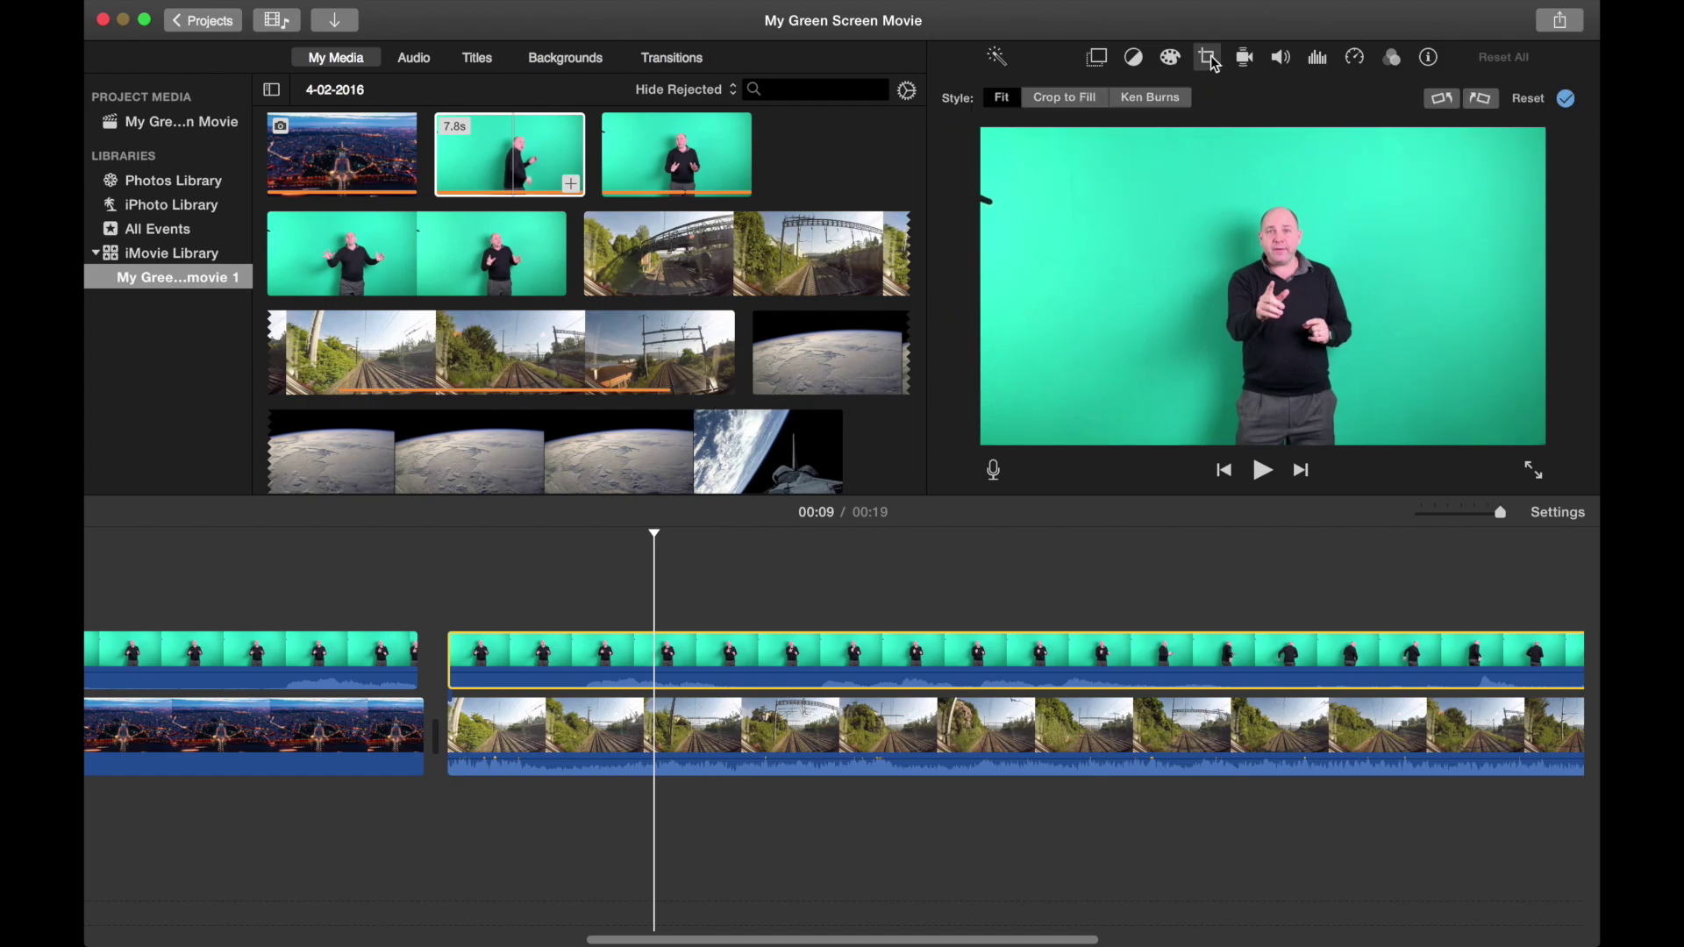
{"action": "left_click", "coordinate": [1063, 101]}
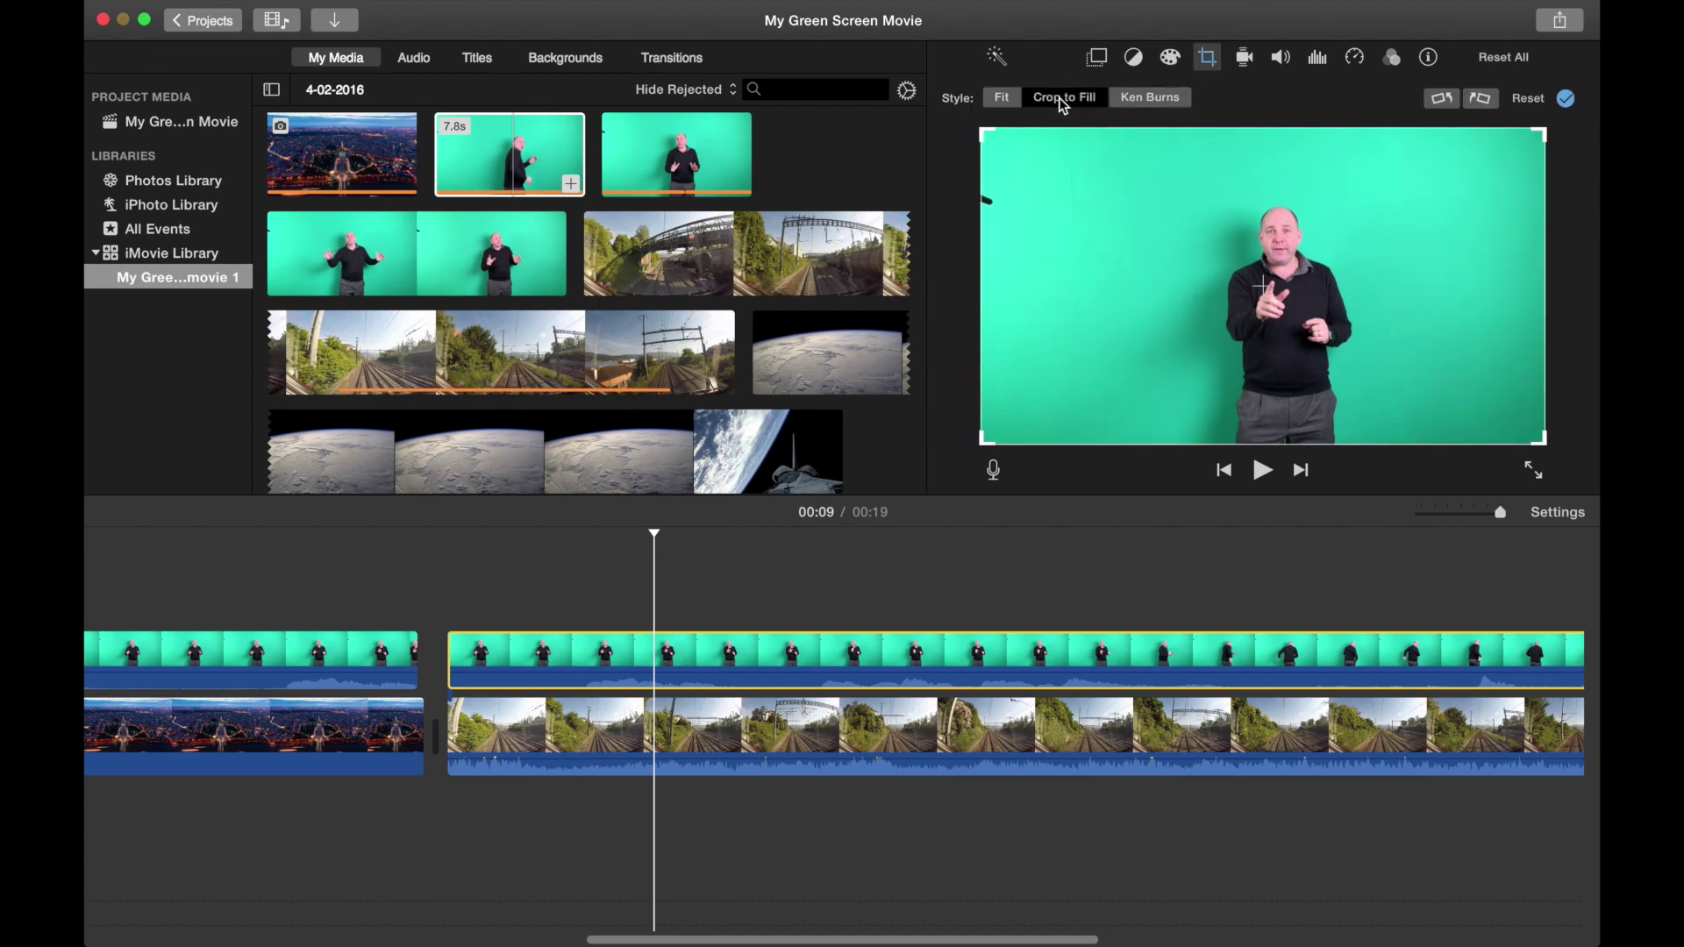
{"action": "left_click_drag", "start_coordinate": [982, 132], "coordinate": [991, 225]}
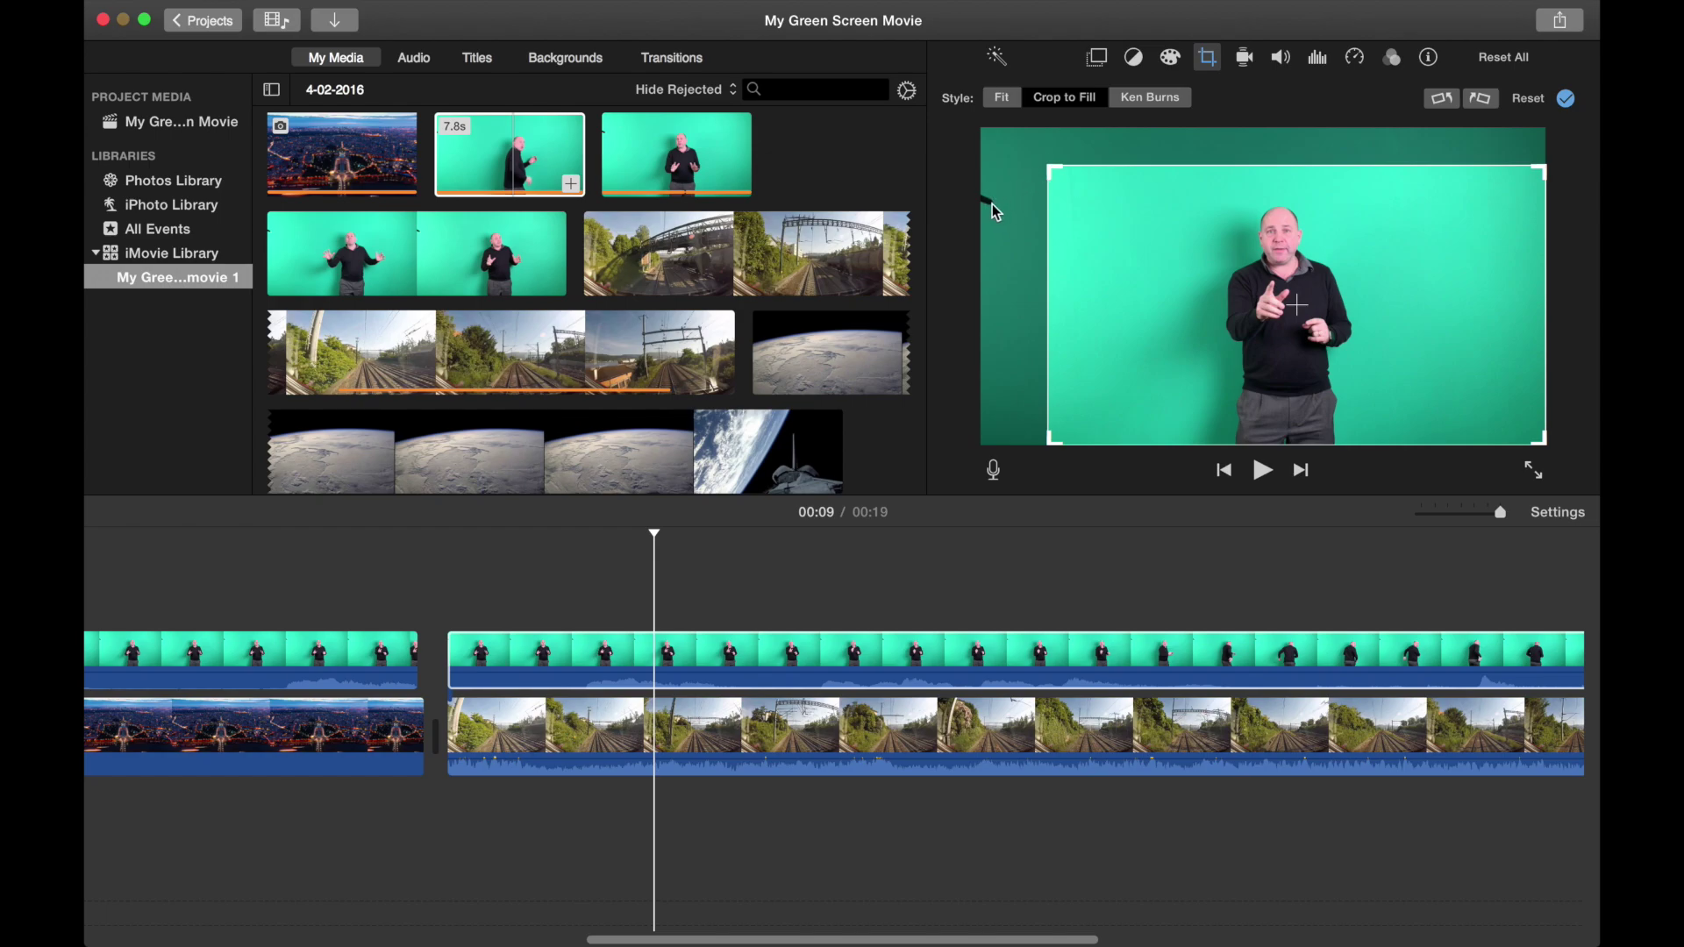
{"action": "key", "text": "Return"}
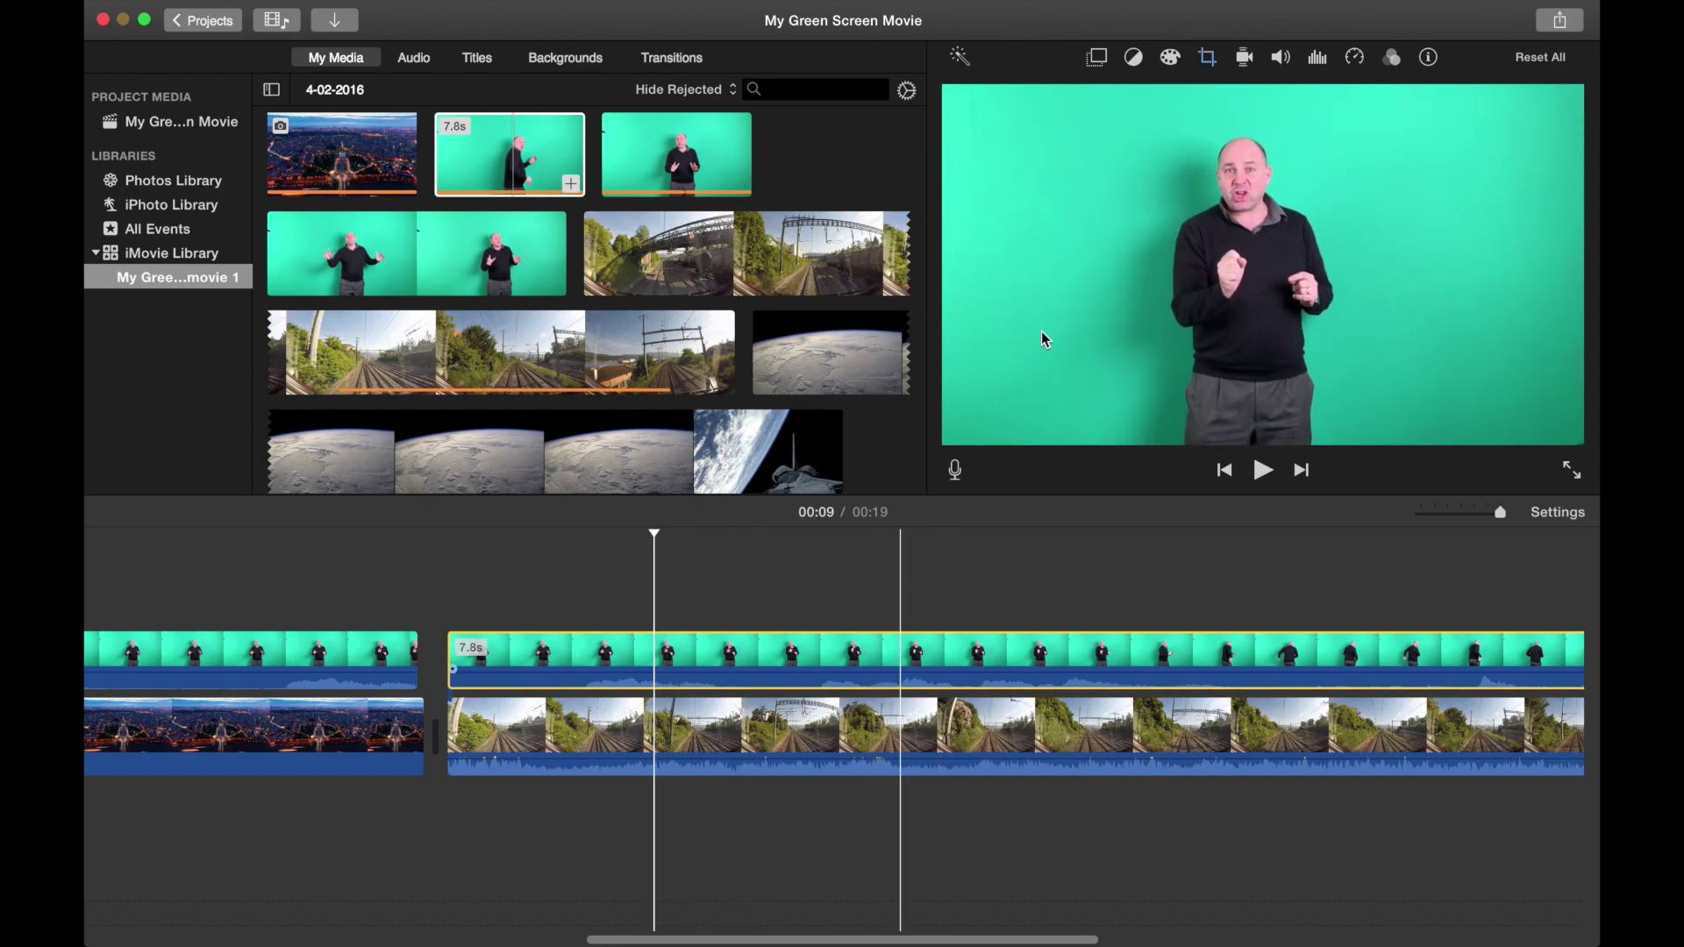
- Set the presenter clip's overlay style to Green/Blue Screen so he appears over the train footage
{"action": "left_click", "coordinate": [1096, 59]}
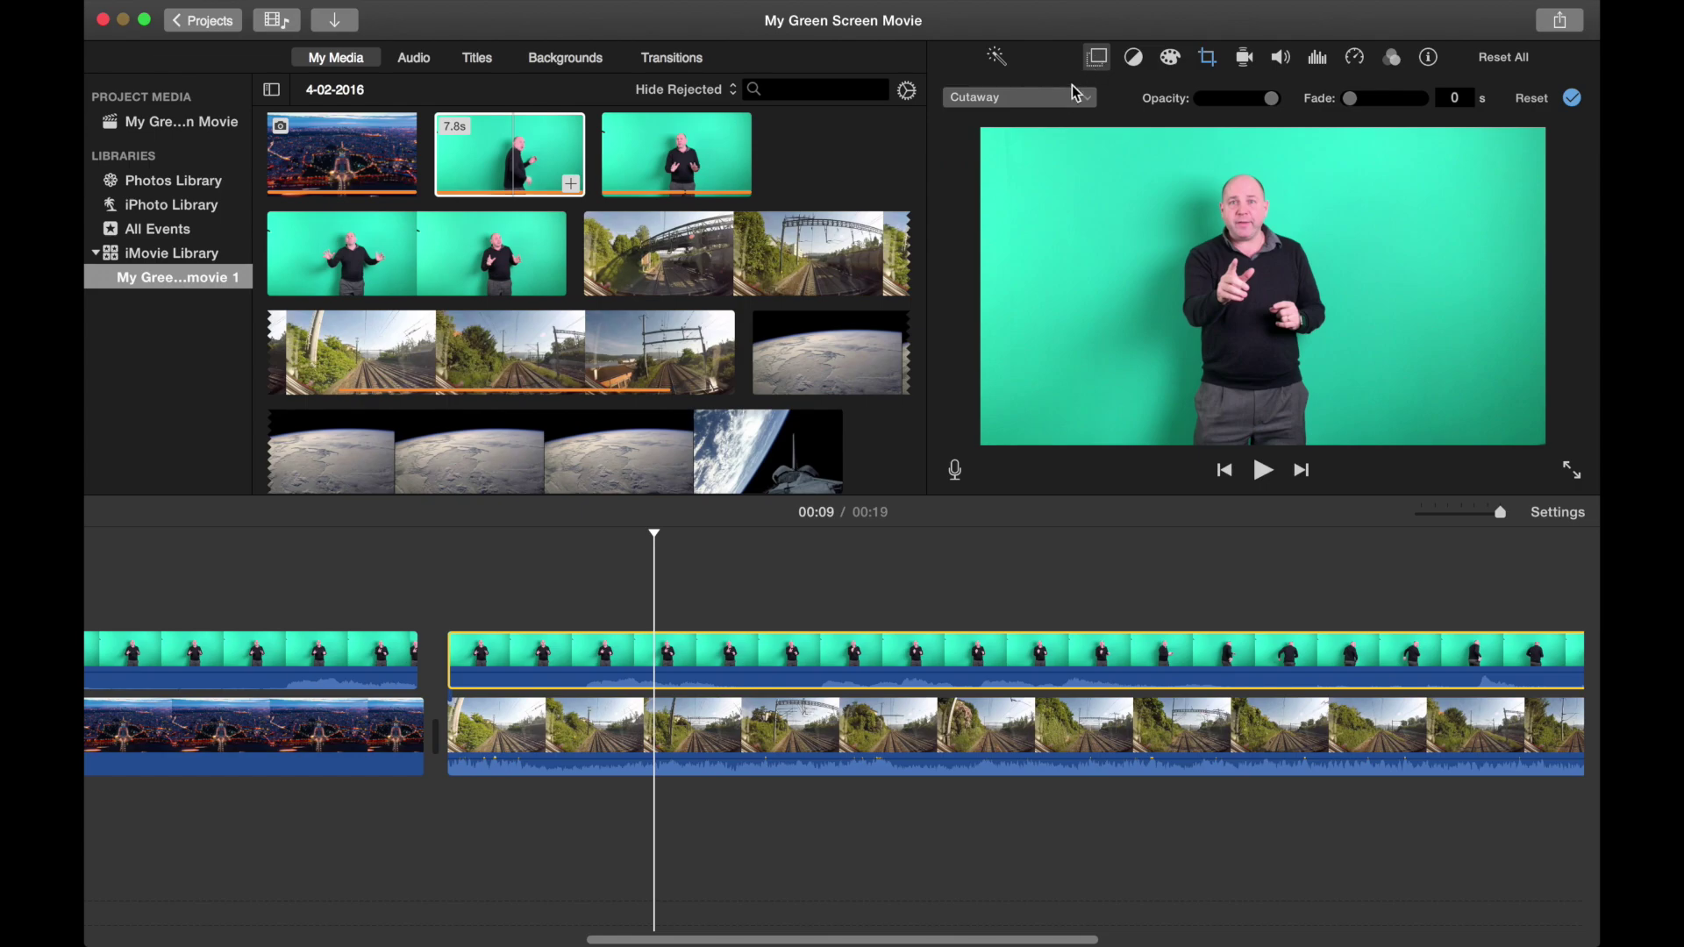
{"action": "left_click", "coordinate": [1084, 101]}
{"action": "left_click", "coordinate": [1050, 141]}
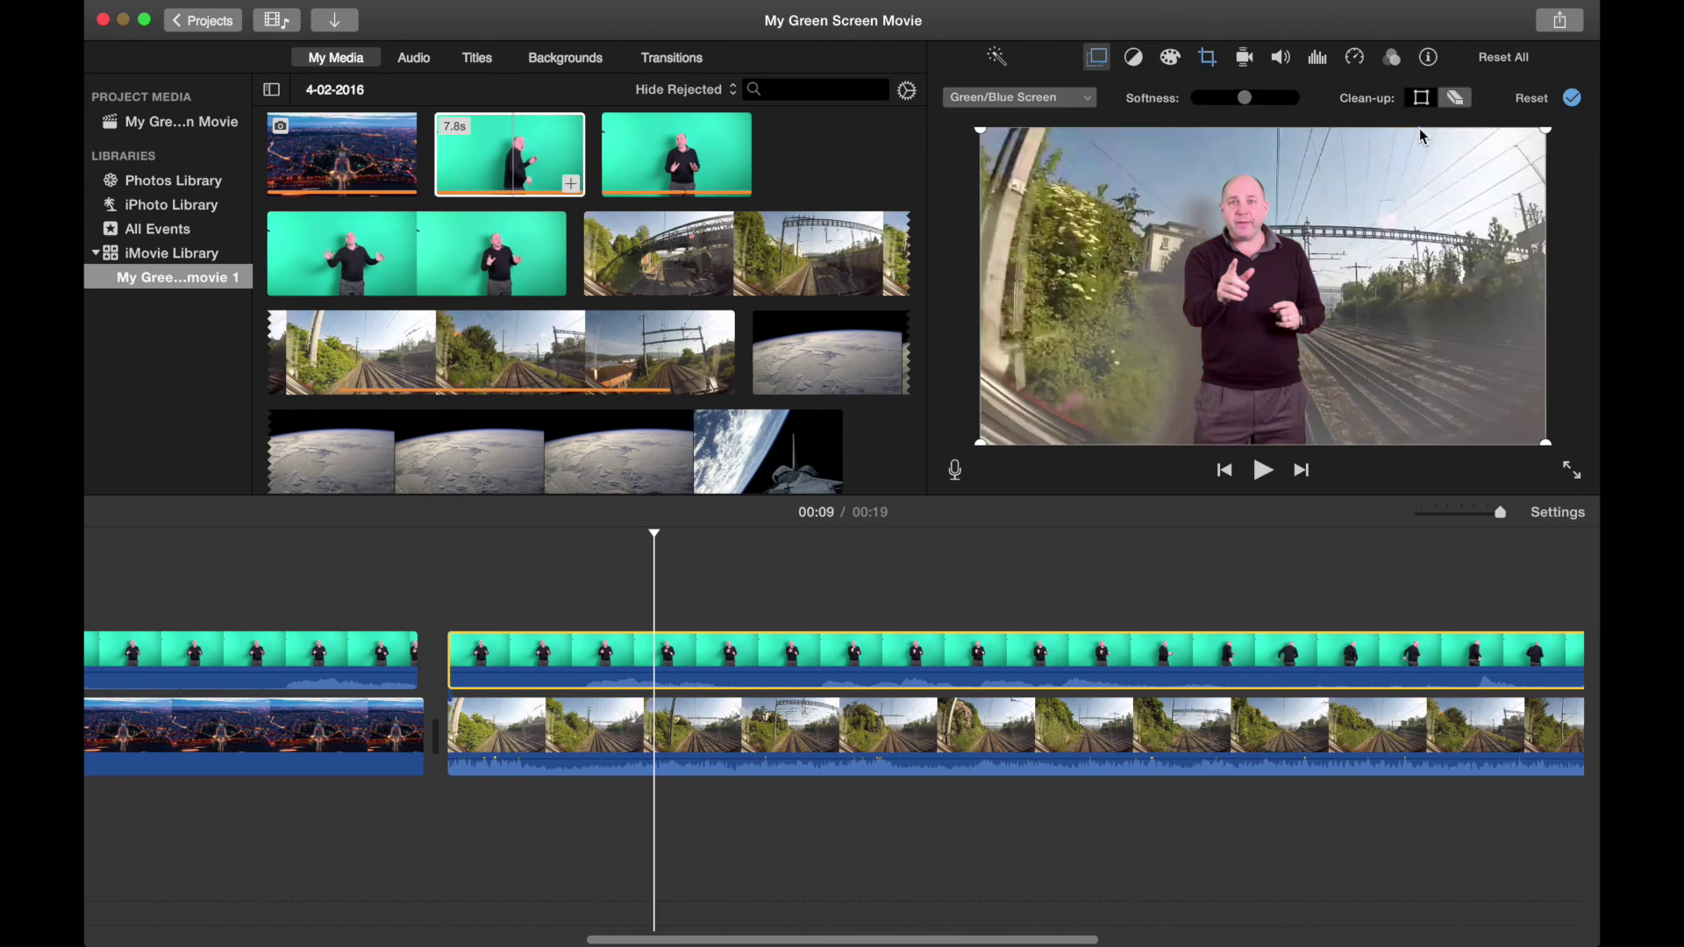
- Erase the leftover greenish haze beside the presenter with the Clean-up eraser
{"action": "left_click", "coordinate": [1456, 98]}
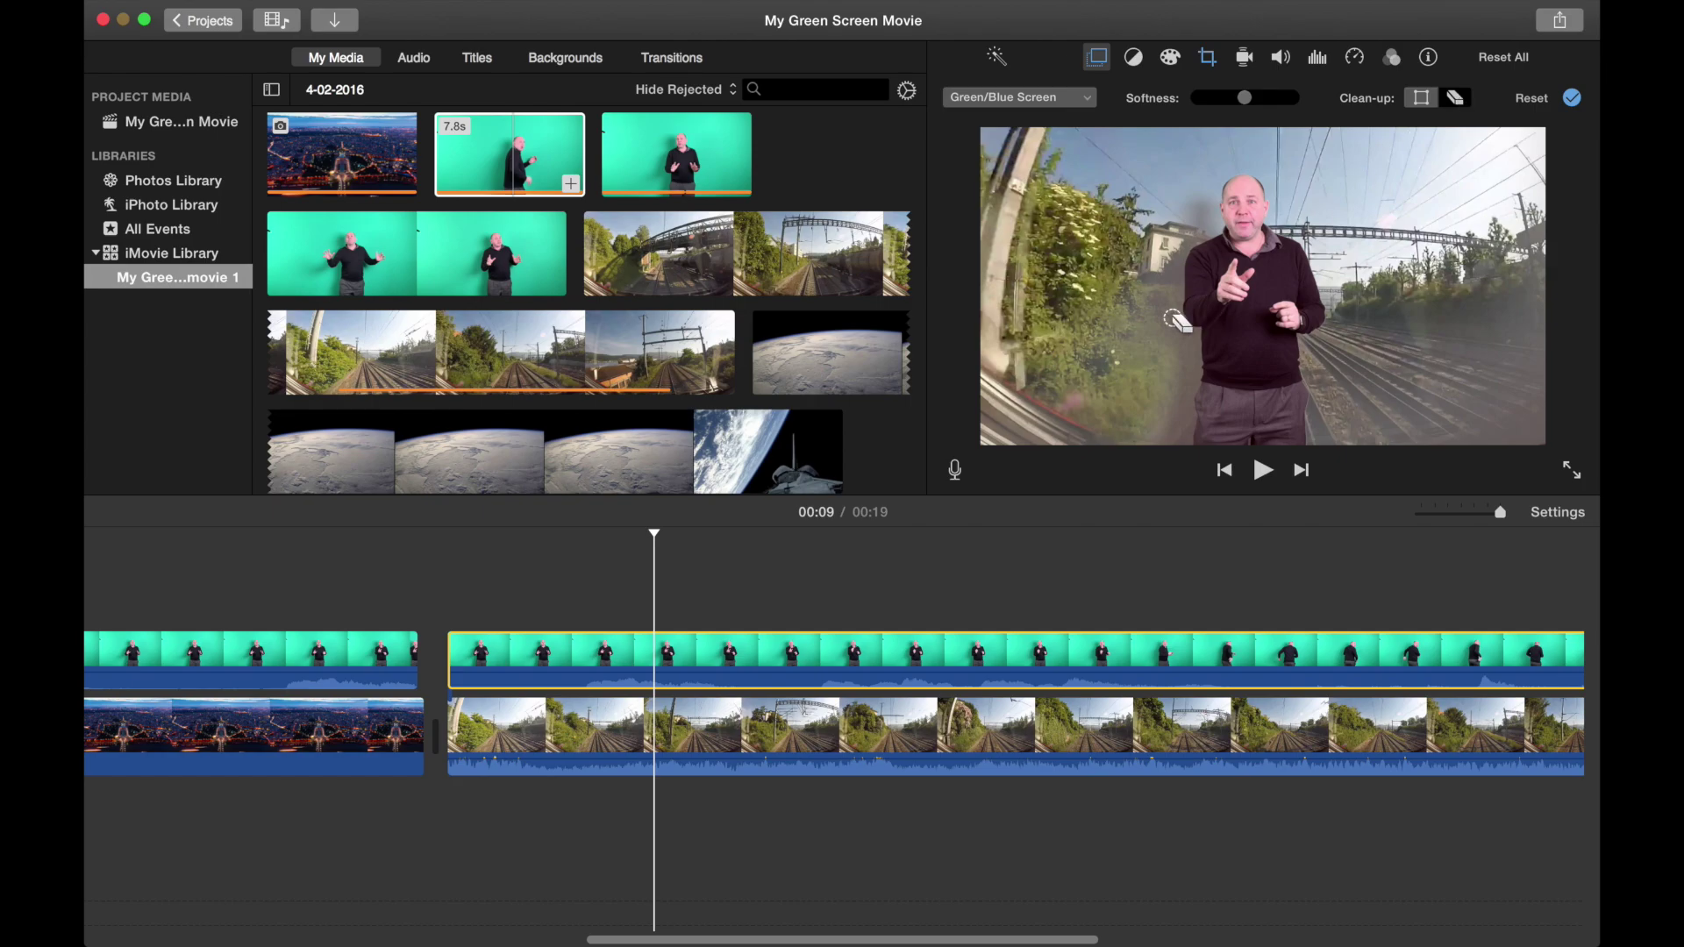
{"action": "left_click_drag", "start_coordinate": [1175, 321], "coordinate": [1165, 324]}
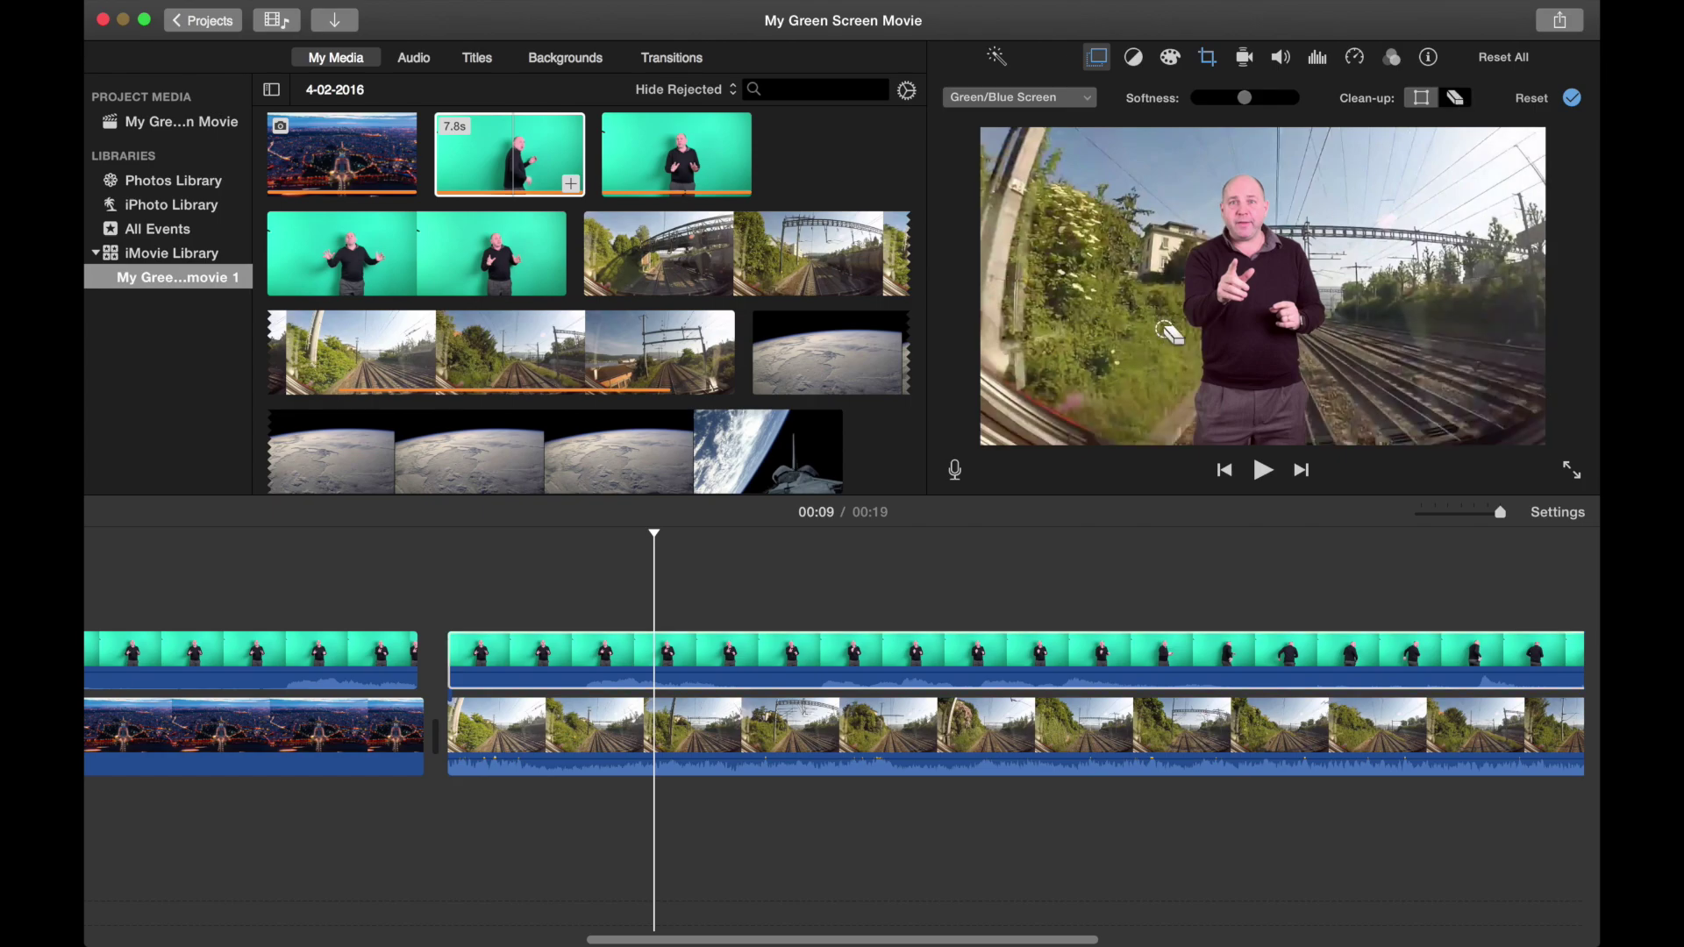
{"action": "left_click", "coordinate": [615, 660]}
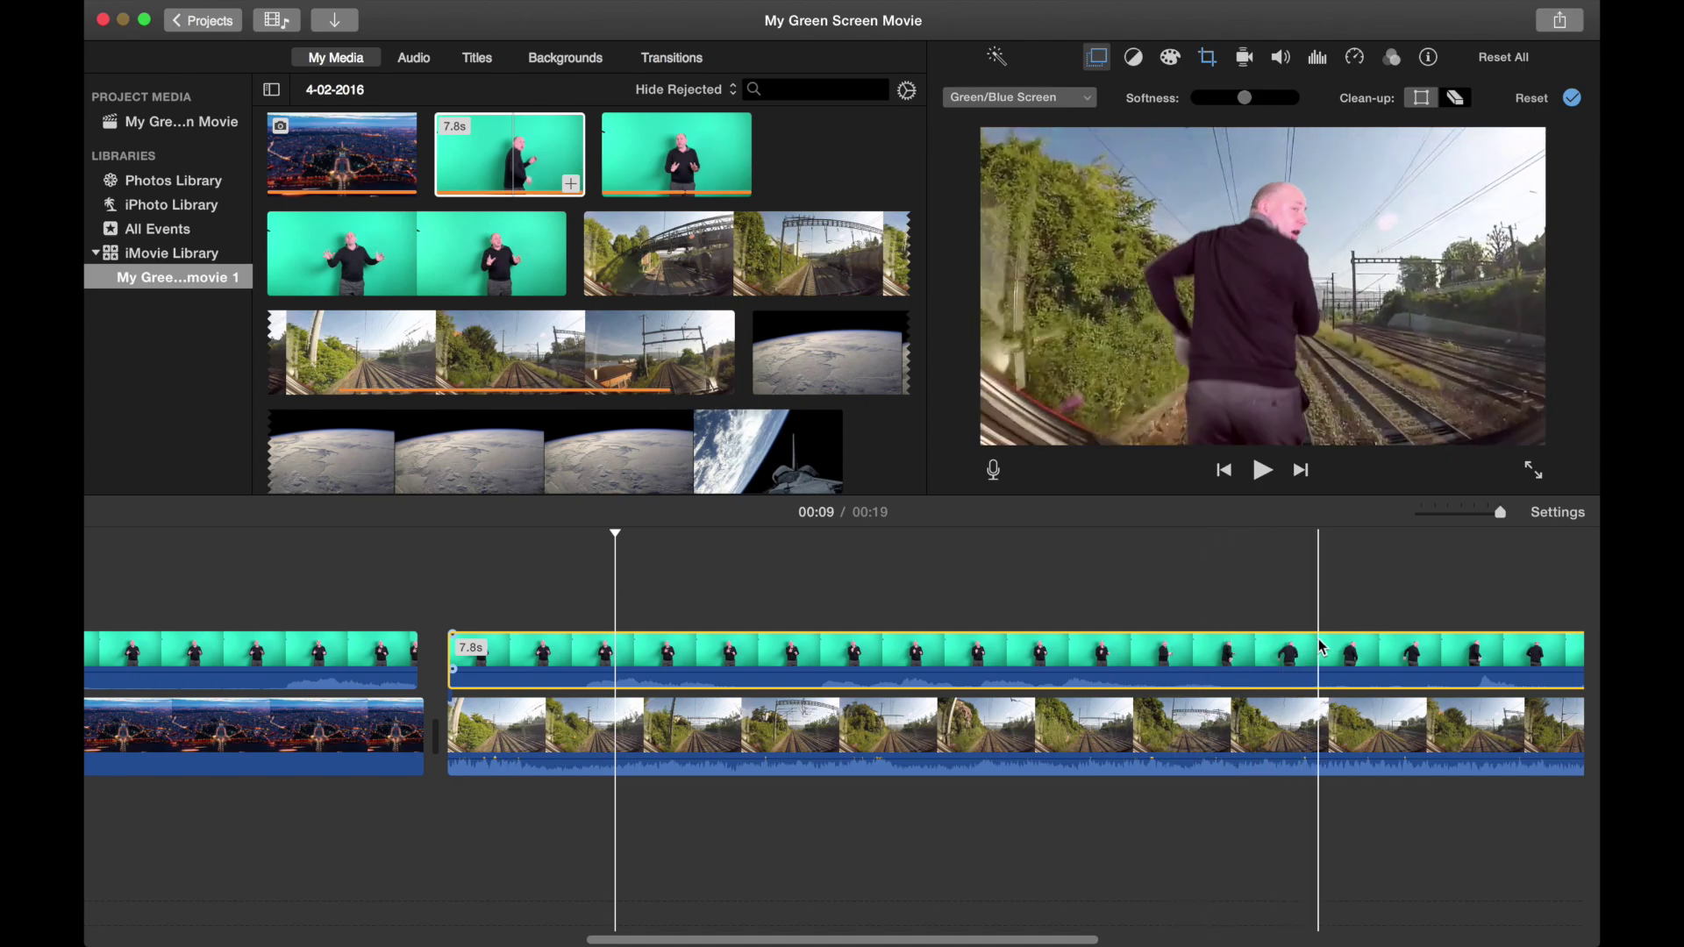
- Trim the second presenter clip's start to the frame where he faces the camera, aligned with the train clip
{"action": "scroll", "coordinate": [1306, 649], "scroll_direction": "right", "scroll_amount": 5}
{"action": "left_click_drag", "start_coordinate": [186, 651], "coordinate": [358, 654]}
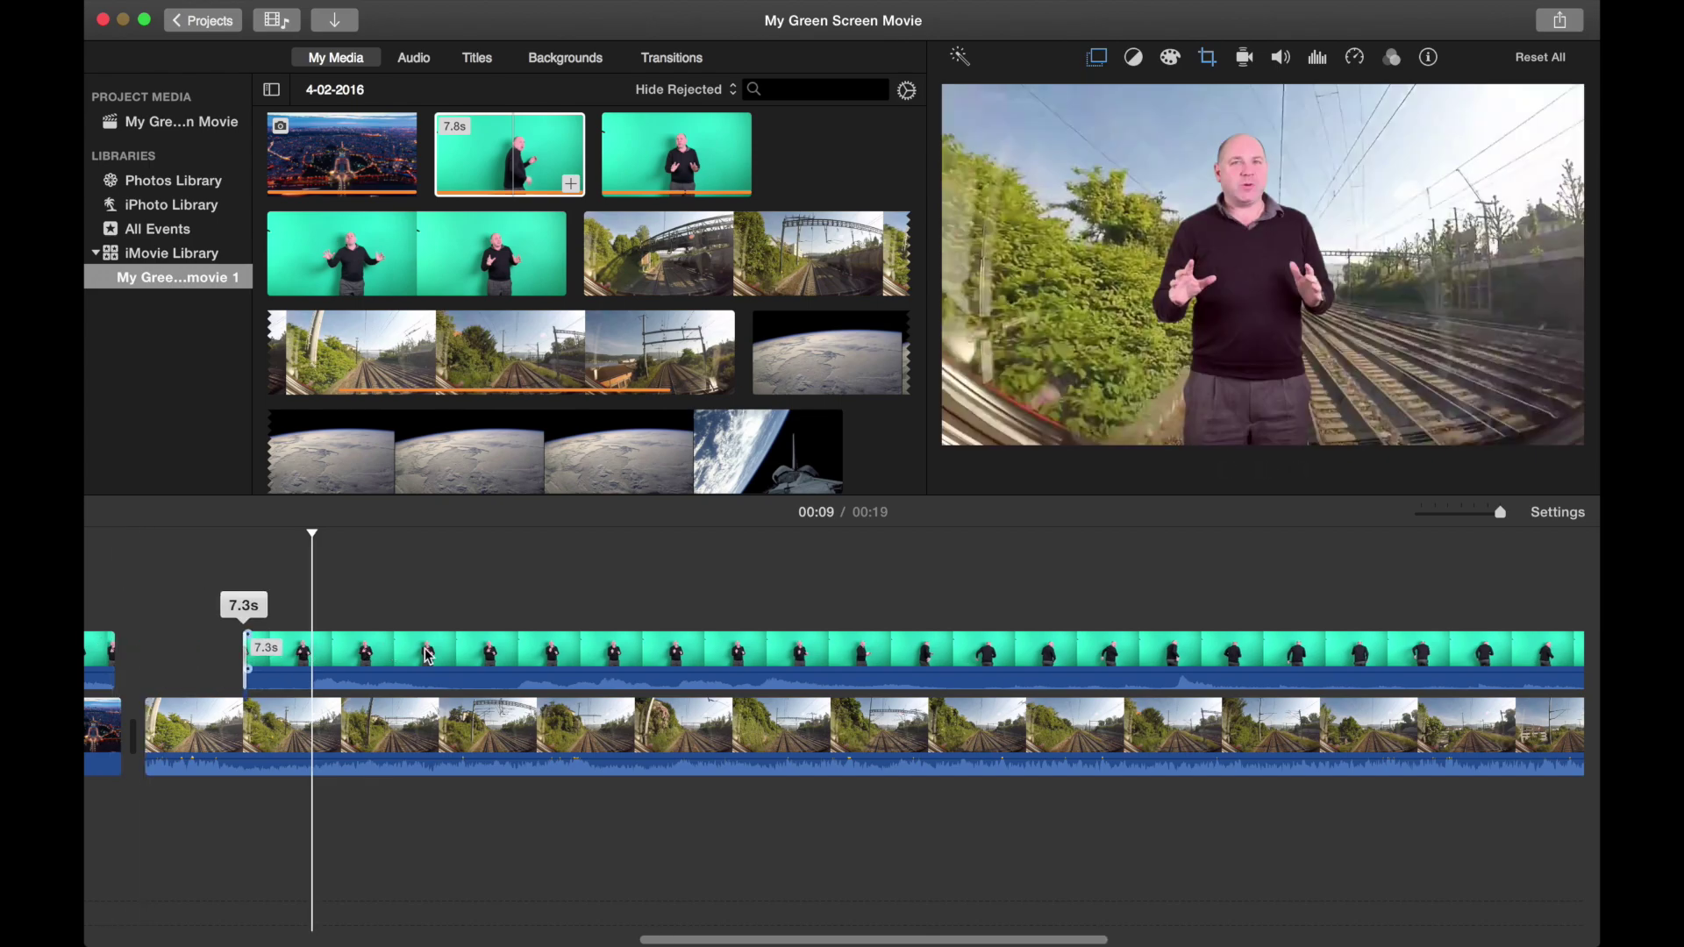
{"action": "left_click_drag", "start_coordinate": [246, 653], "coordinate": [844, 525]}
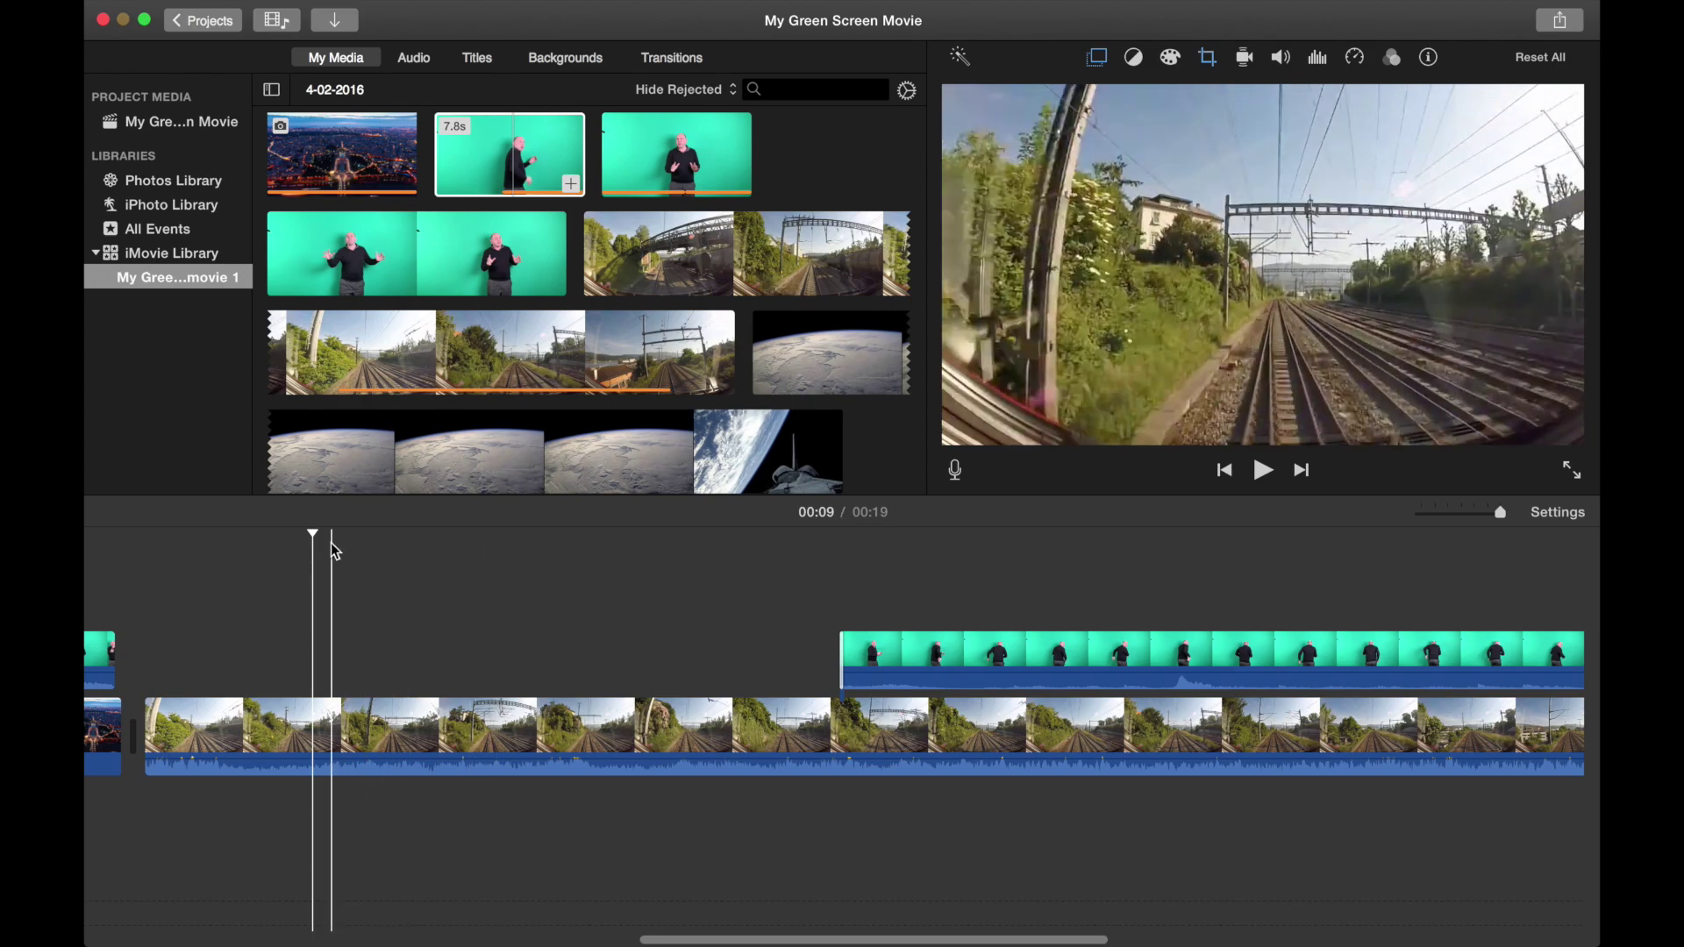
{"action": "left_click_drag", "start_coordinate": [313, 532], "coordinate": [949, 541]}
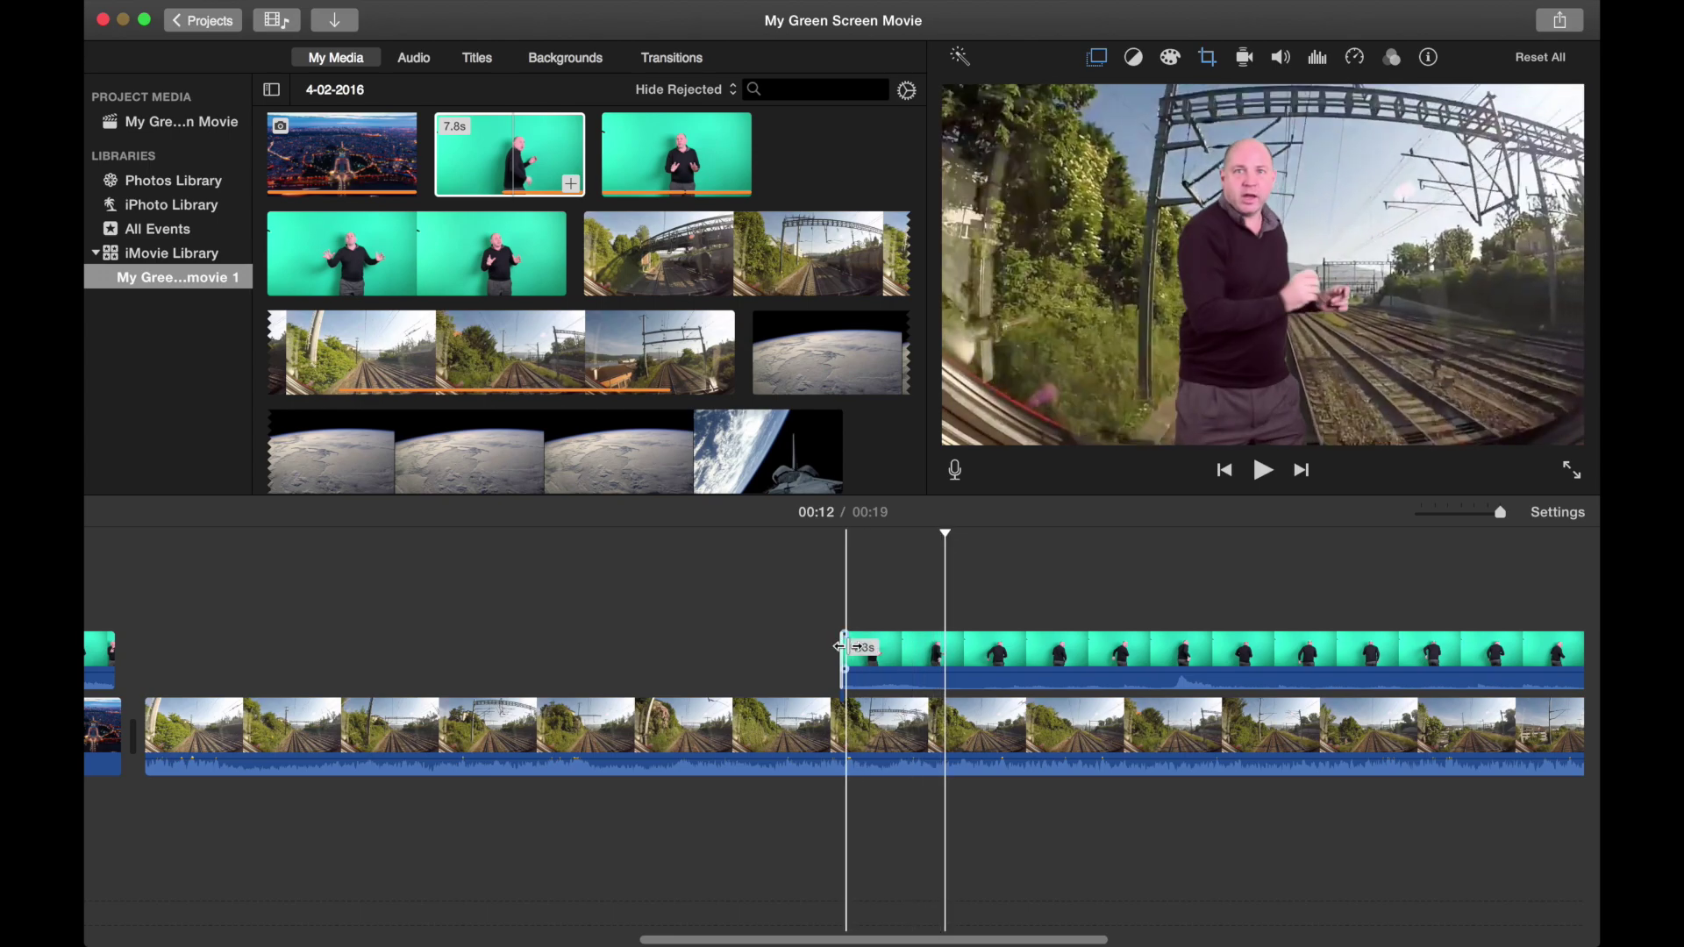
{"action": "left_click_drag", "start_coordinate": [840, 656], "coordinate": [200, 597]}
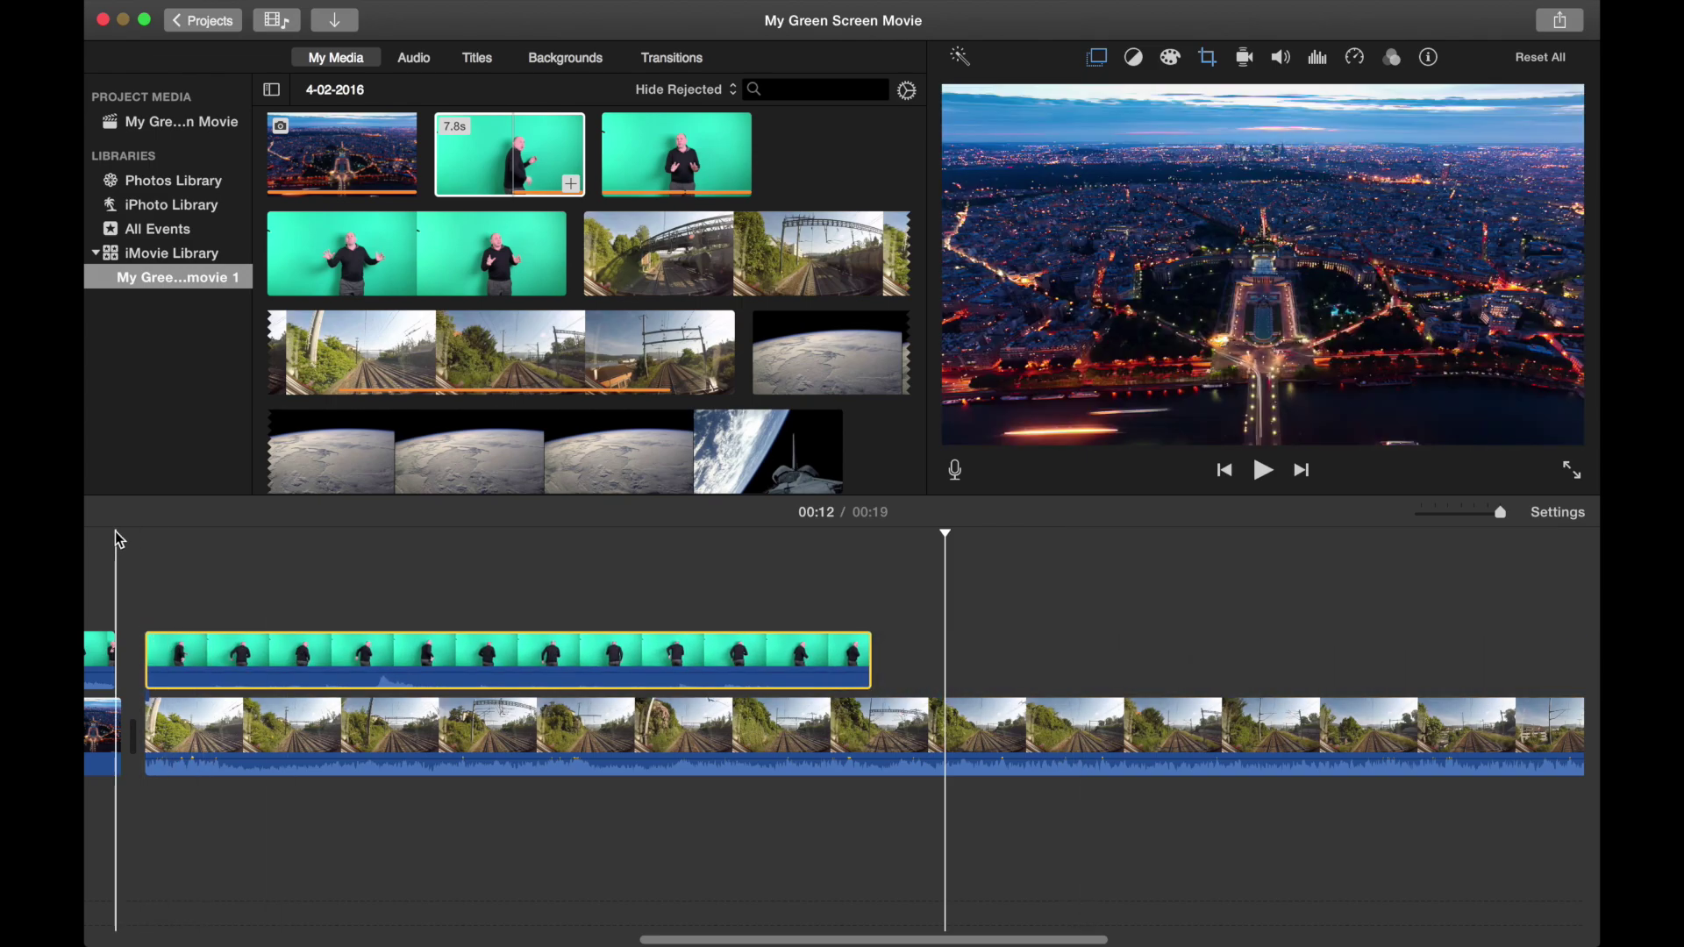
- Play the movie from the start and stop where the presenter finishes
{"action": "left_click", "coordinate": [114, 531]}
{"action": "key", "text": "space"}
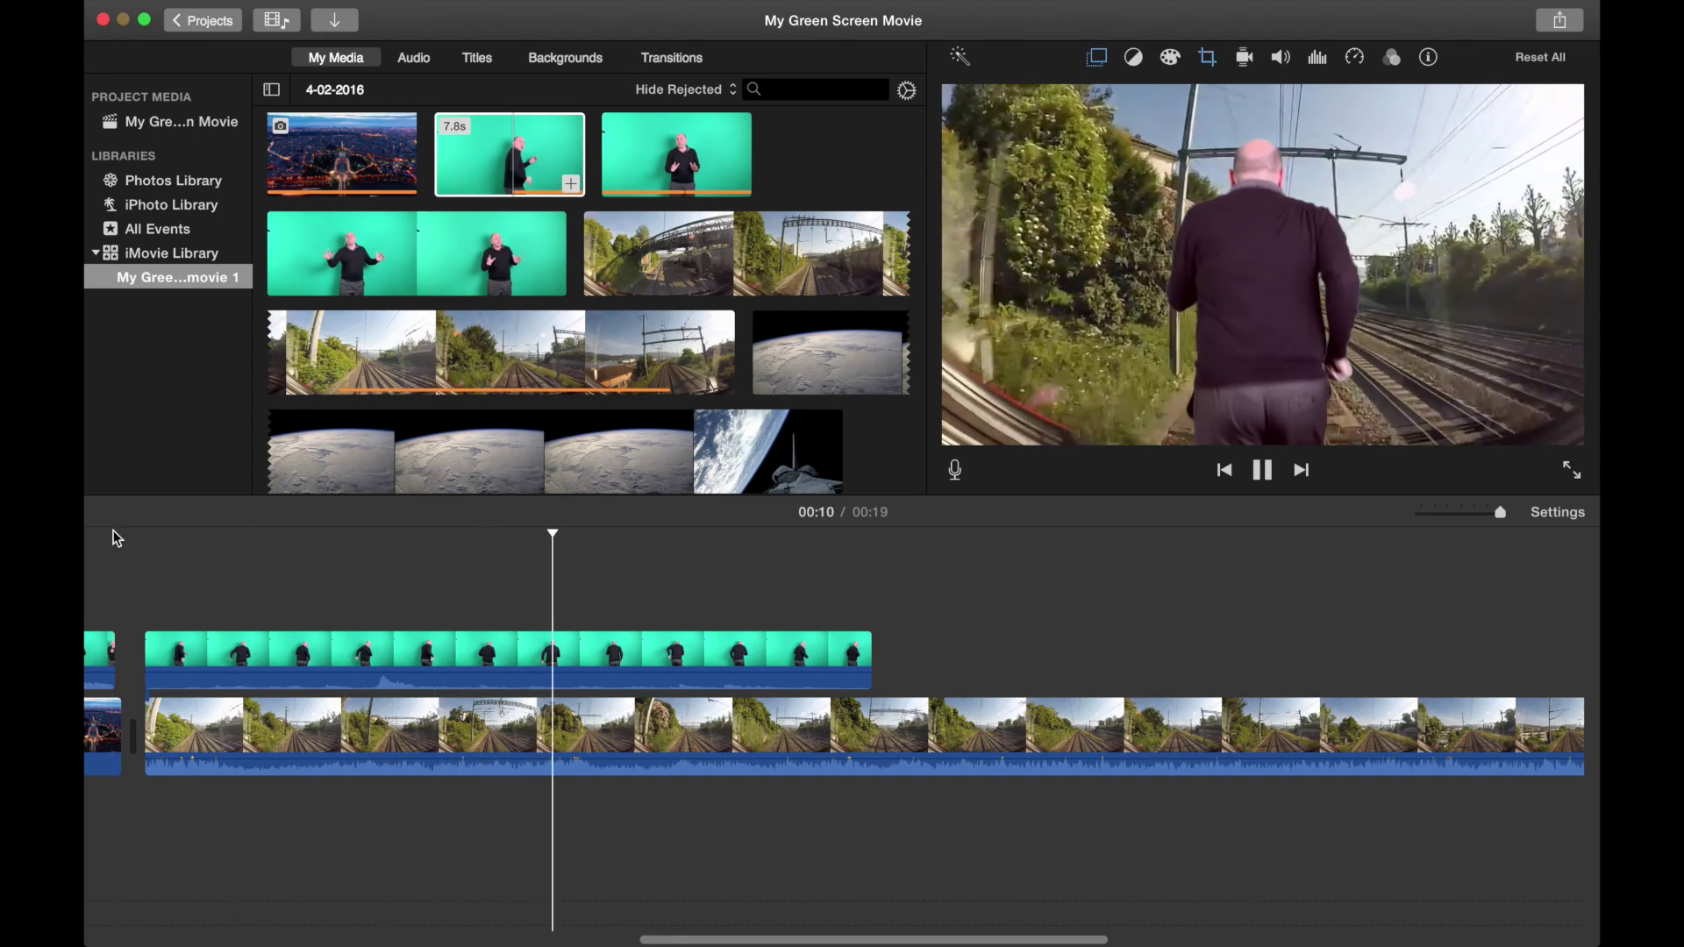
{"action": "key", "text": "space"}
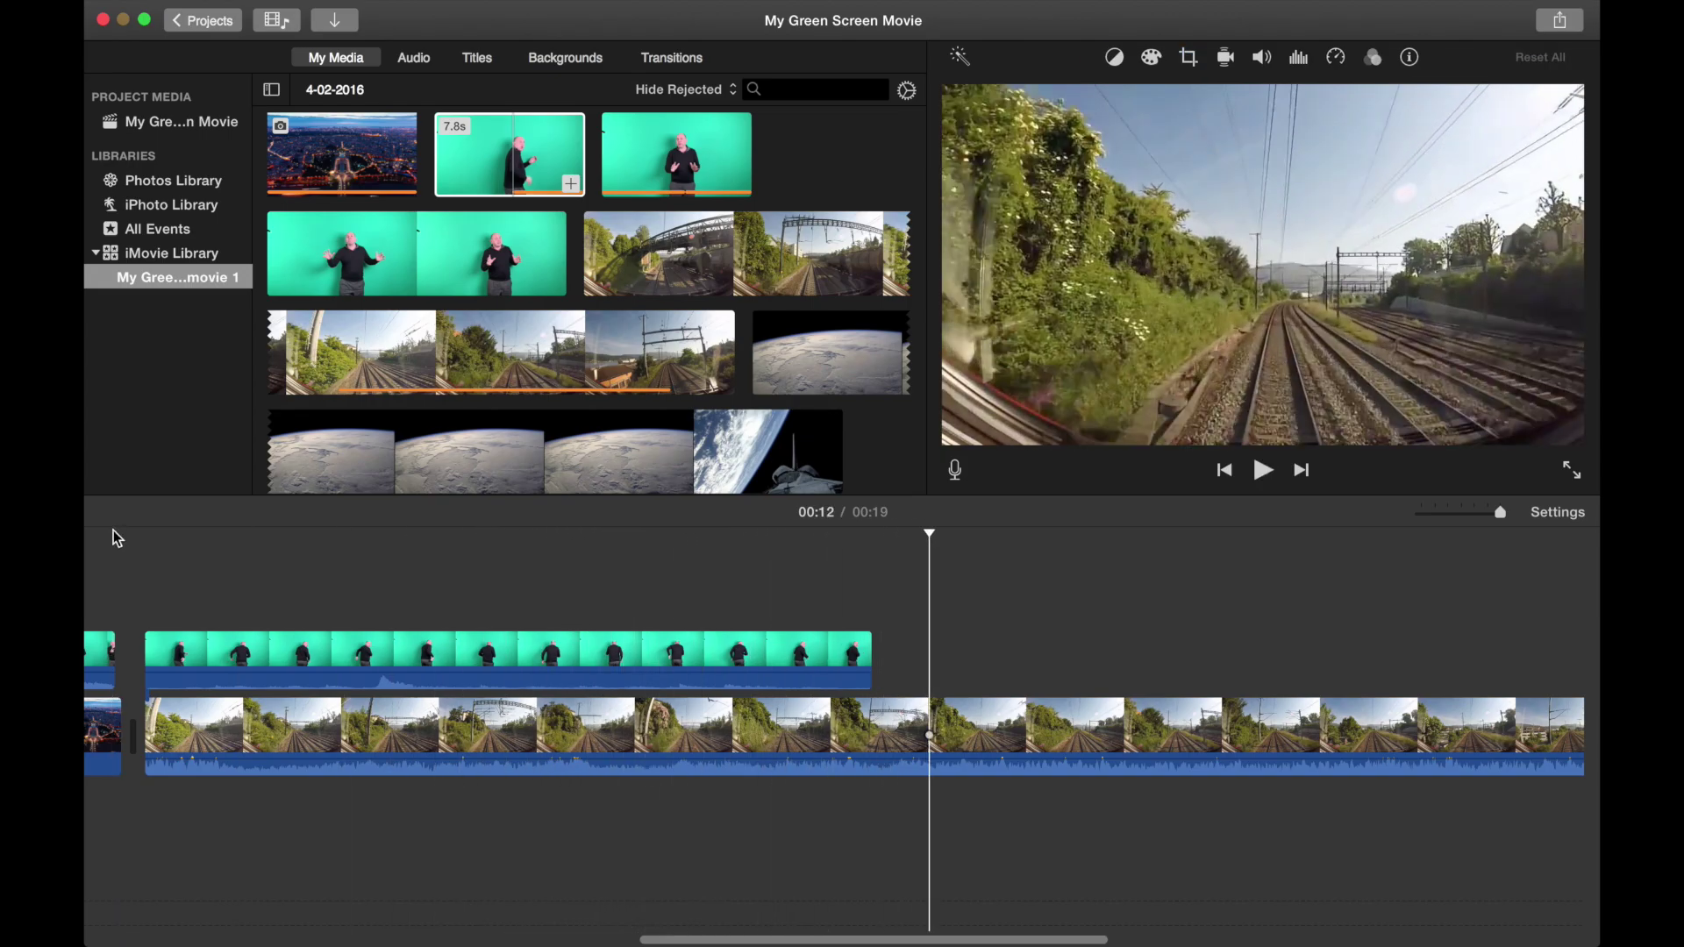
- Split the train footage at the playhead and delete the leftover 7.0s tail
{"action": "right_click", "coordinate": [877, 753]}
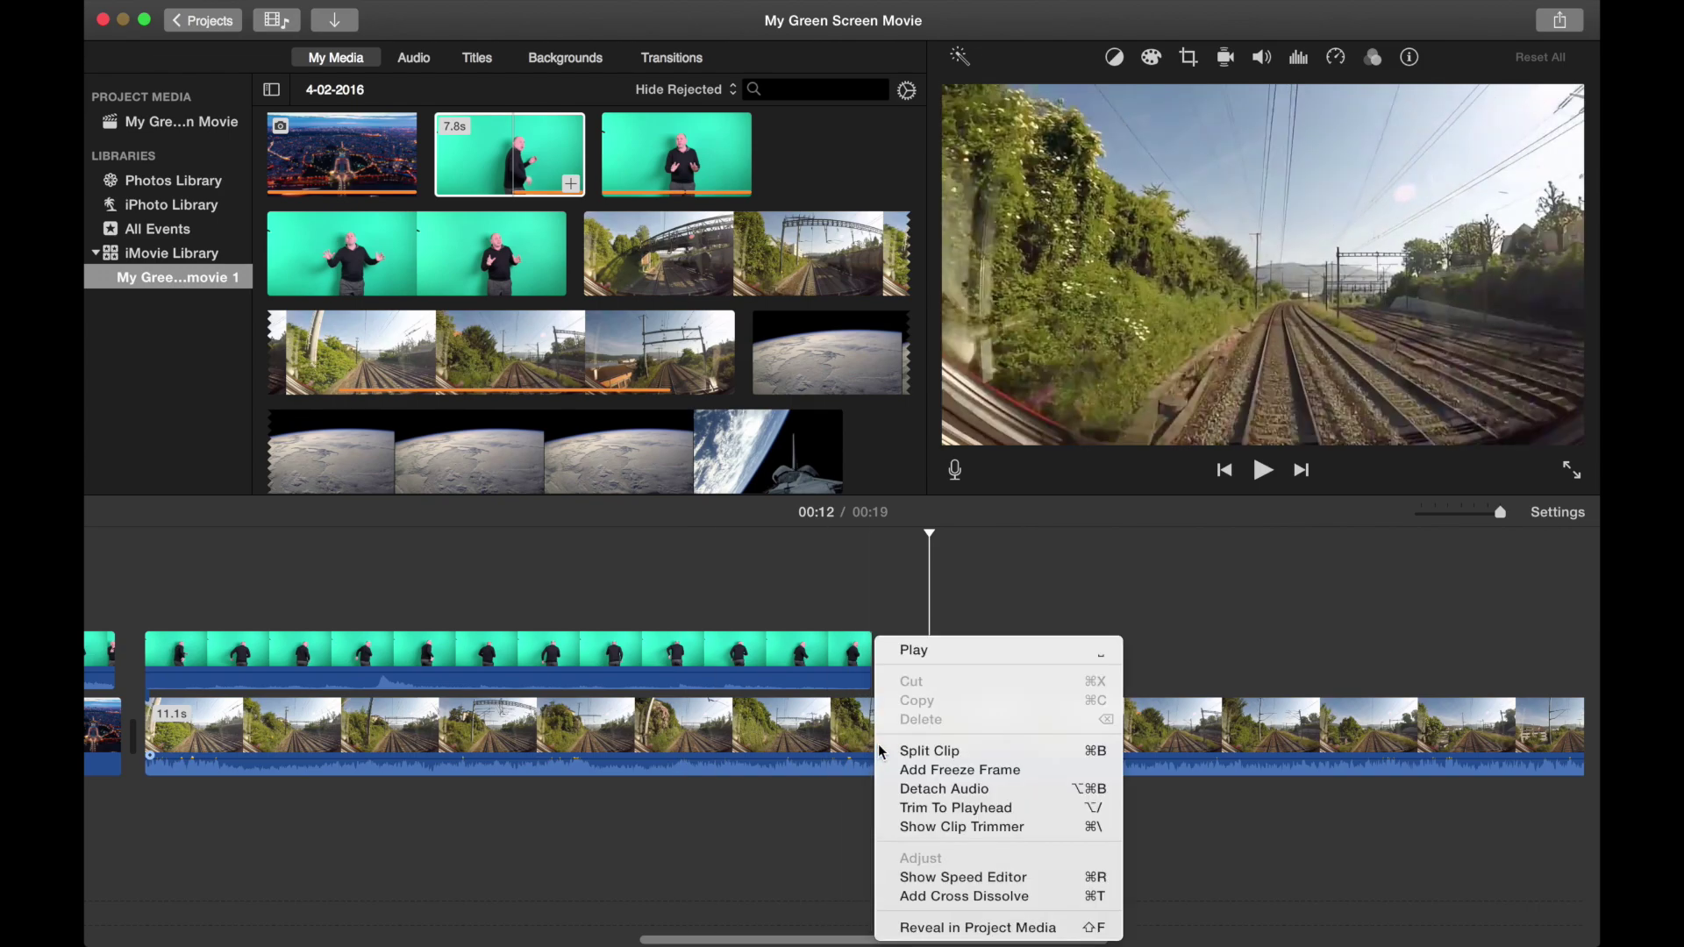
{"action": "left_click", "coordinate": [912, 751]}
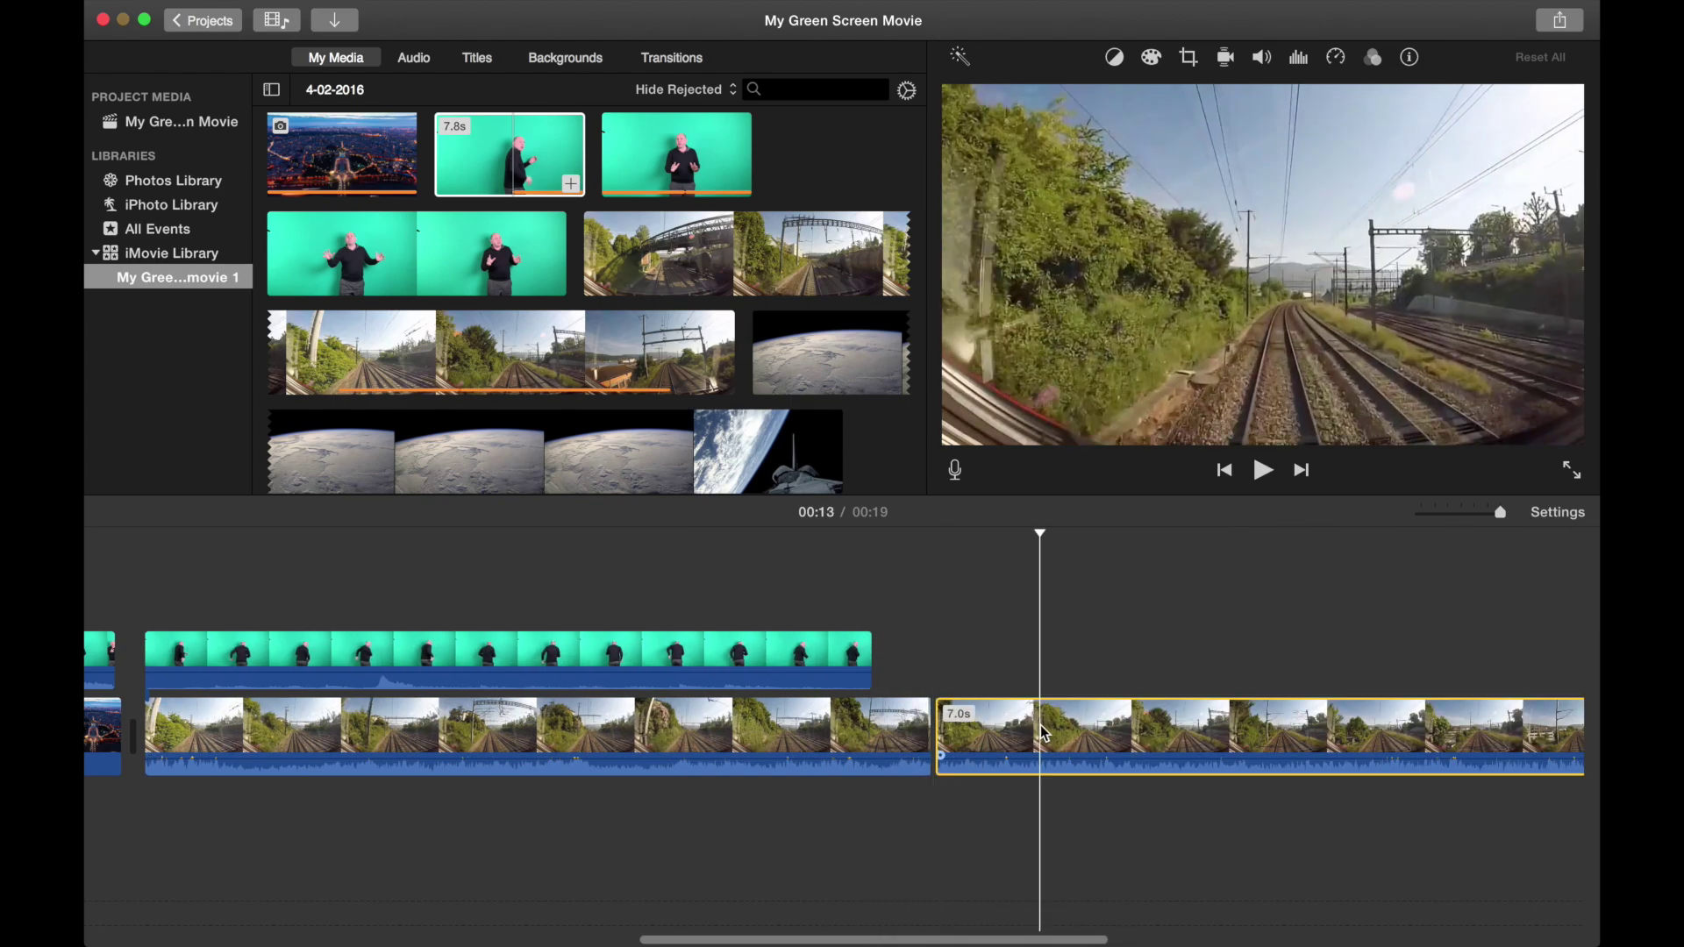
{"action": "key", "text": "Delete"}
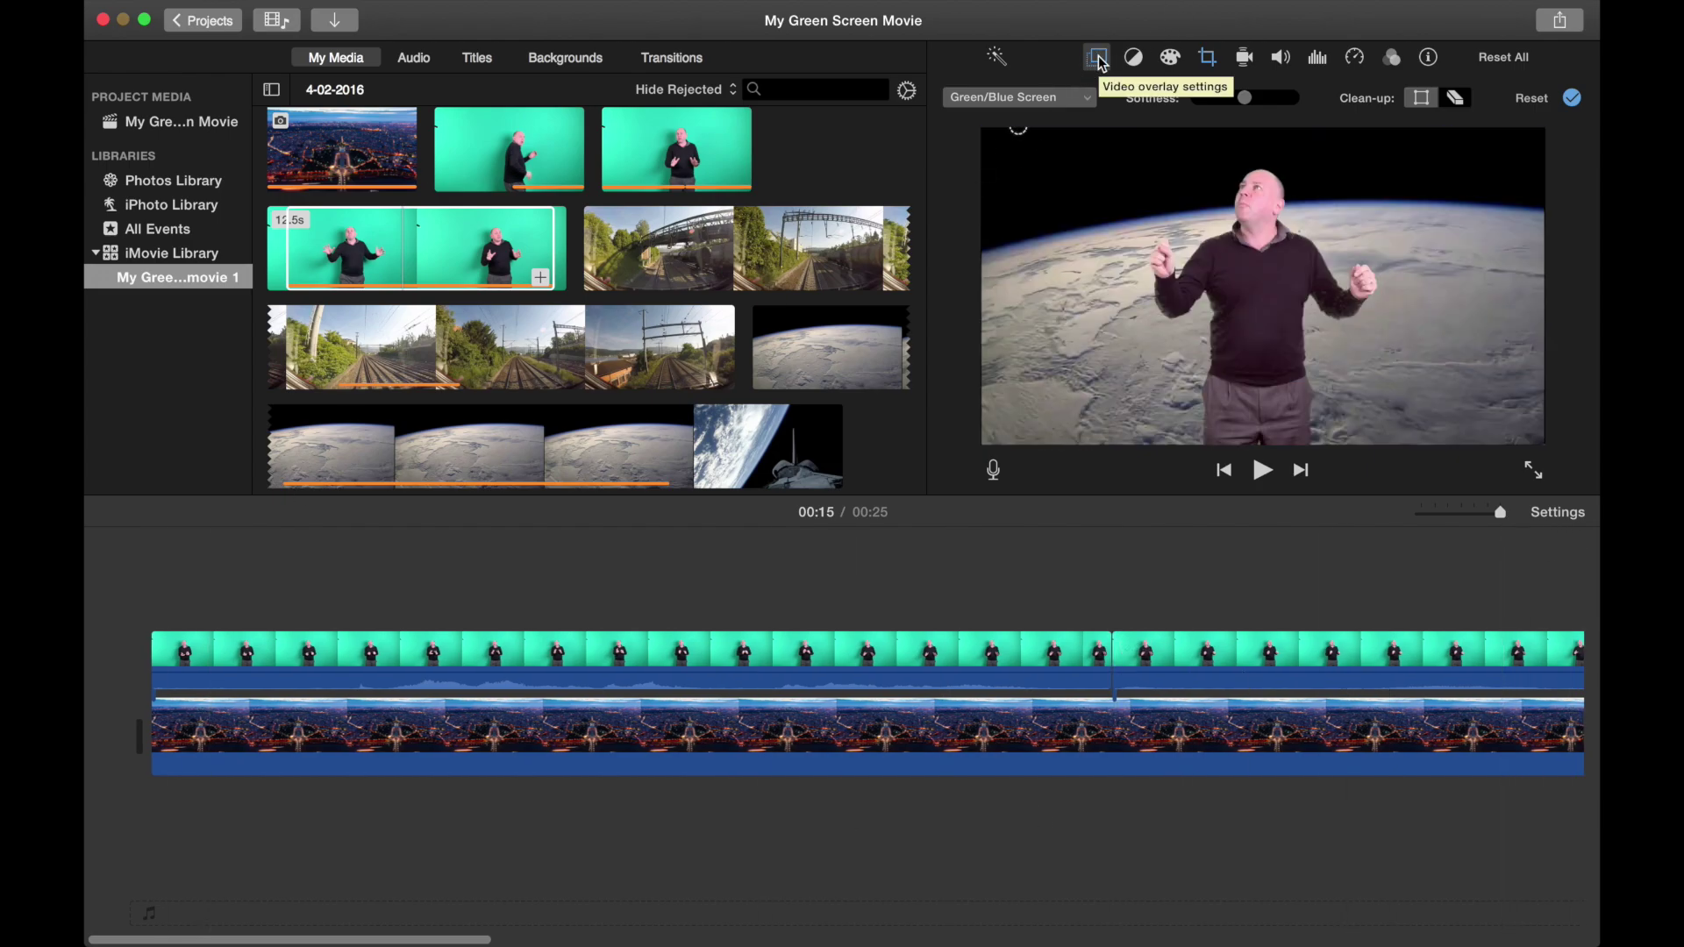
{"action": "left_click", "coordinate": [1016, 96]}
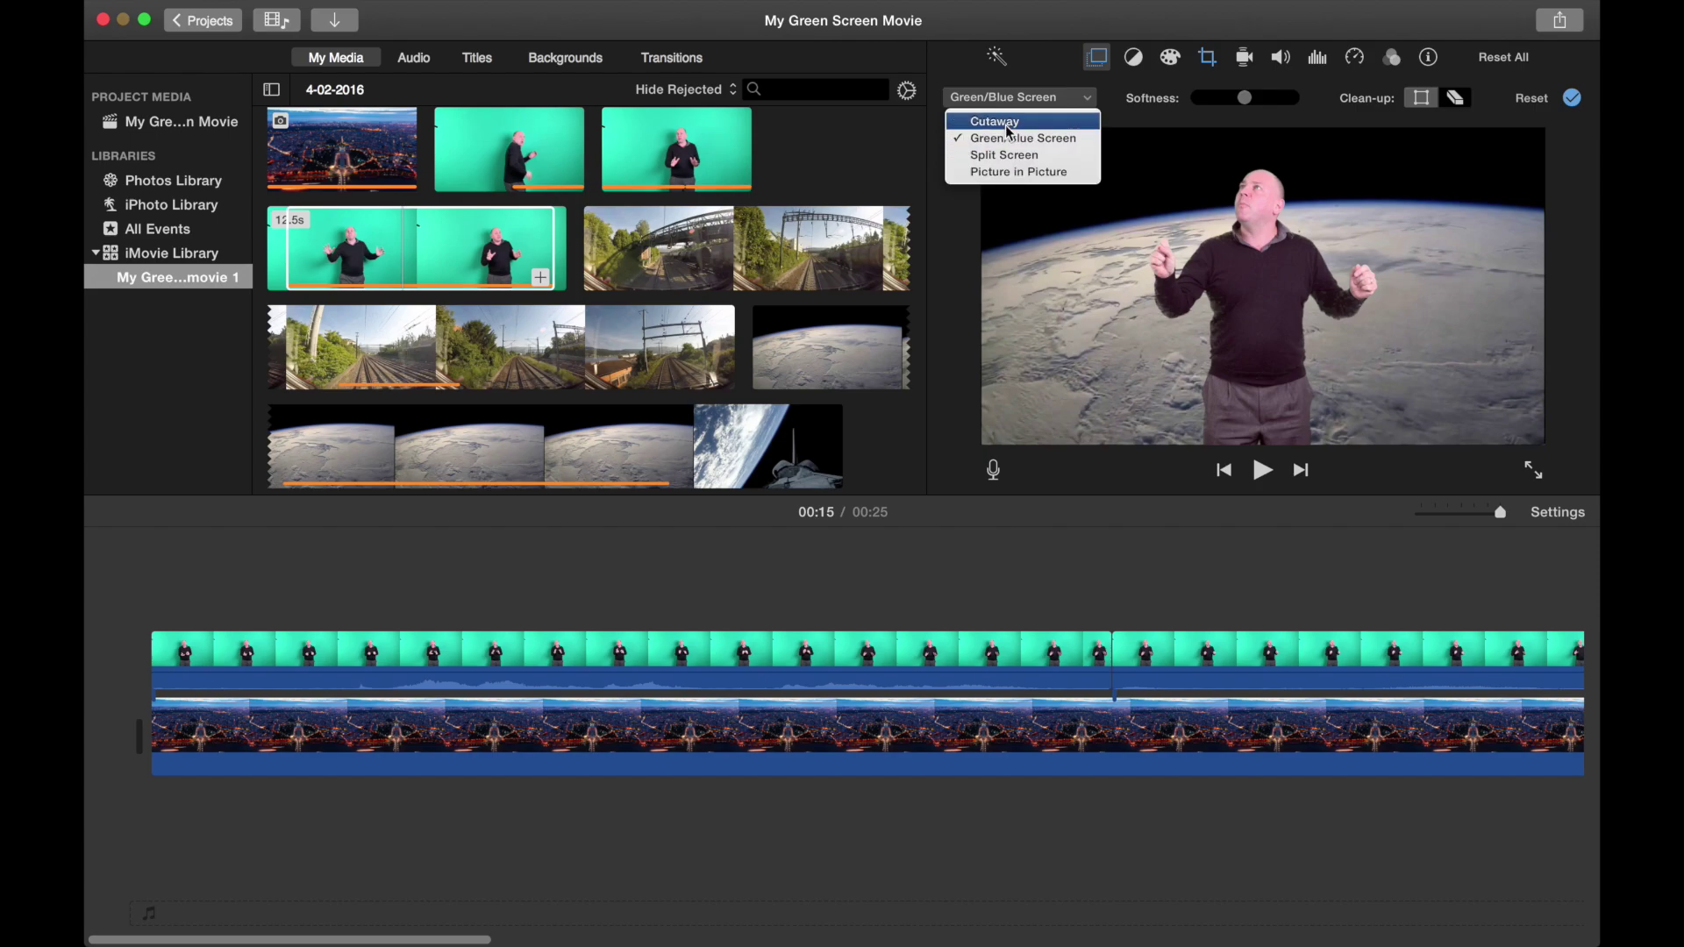
{"action": "left_click", "coordinate": [868, 165]}
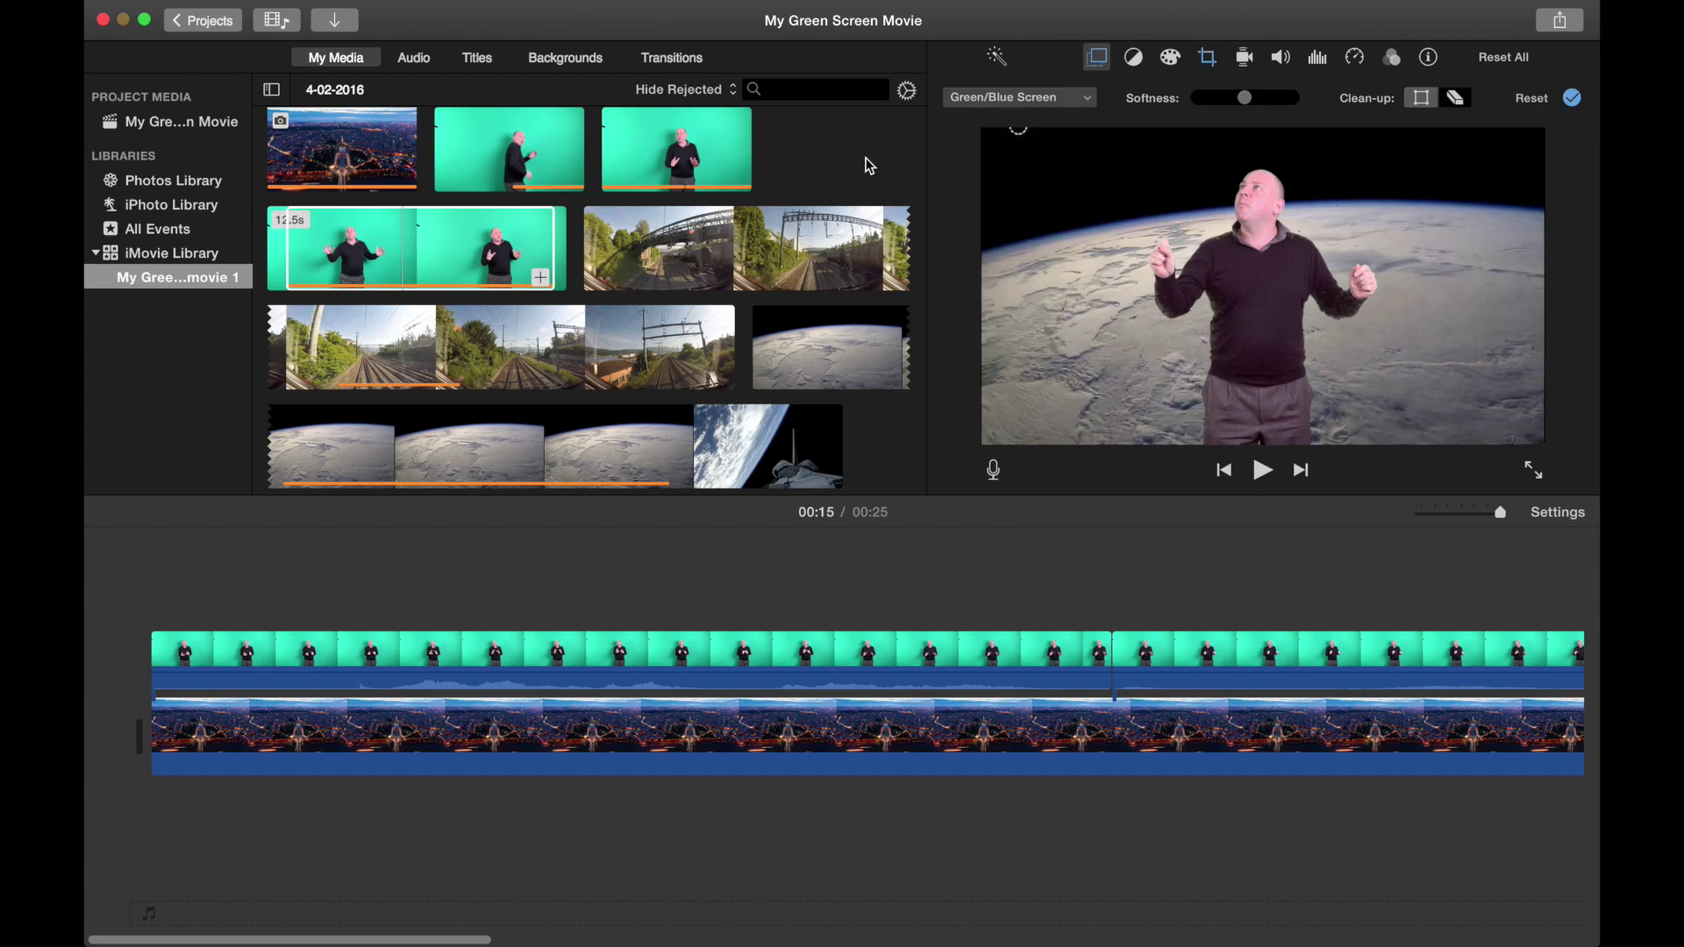